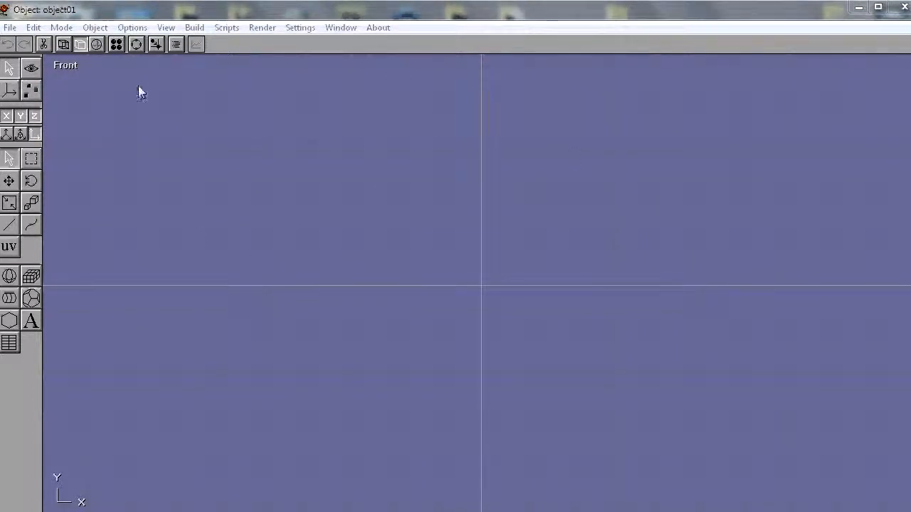
Draw a tall, narrow cube primitive in the front view and move it so it is centred on the origin
click(30, 278)
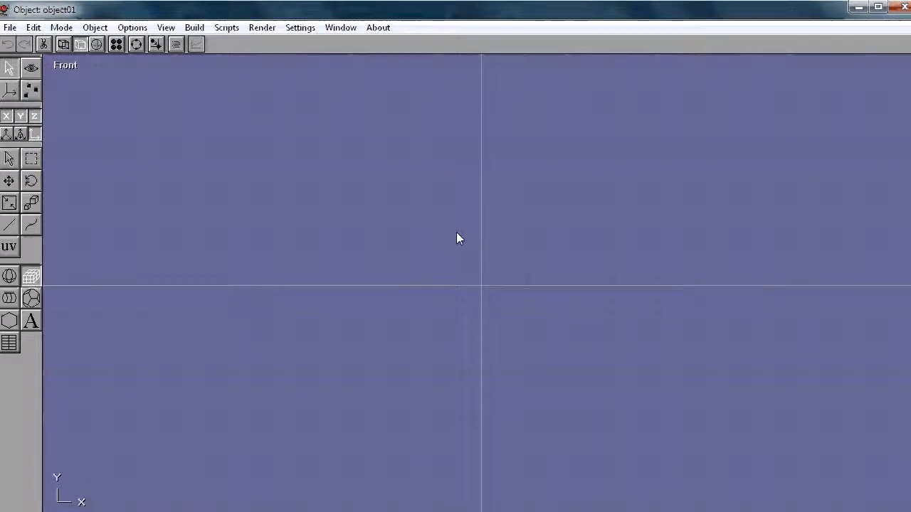
drag(451, 208, 481, 306)
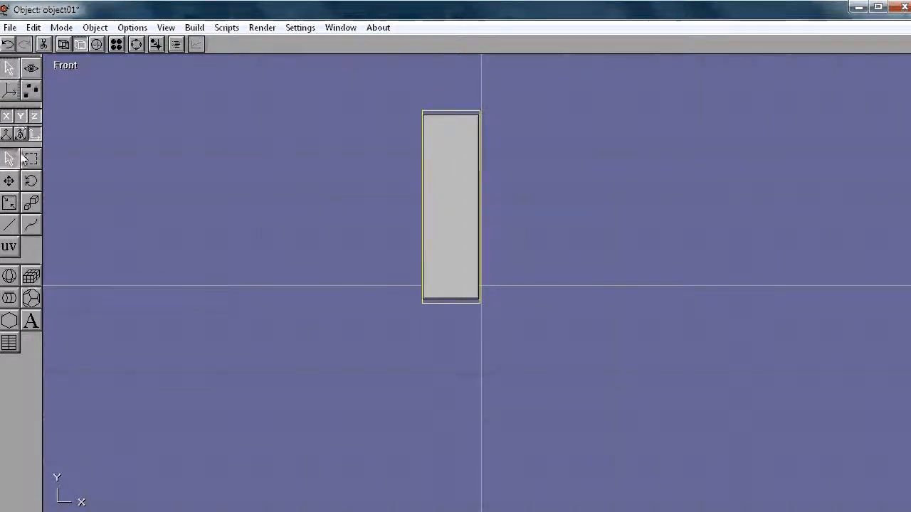
click(8, 182)
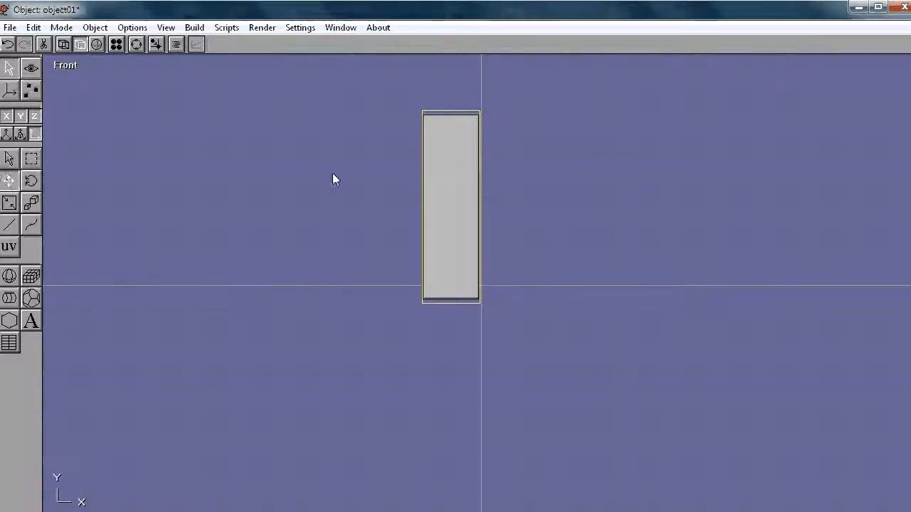
drag(439, 190, 479, 240)
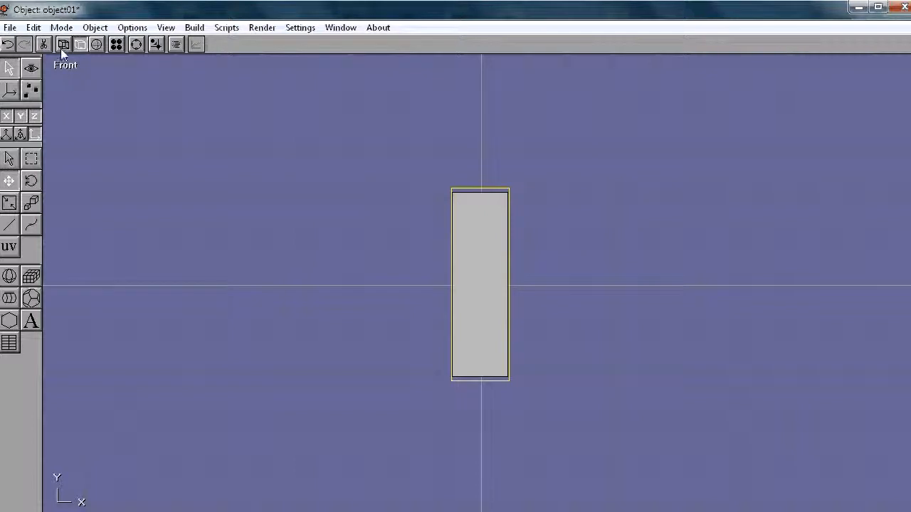
Show all four views at once and convert the selected box to a mesh
click(69, 66)
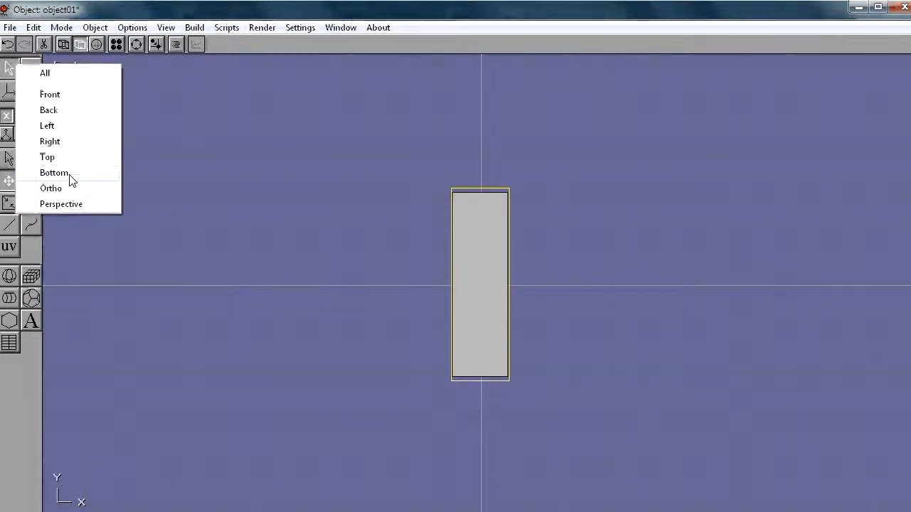
click(55, 74)
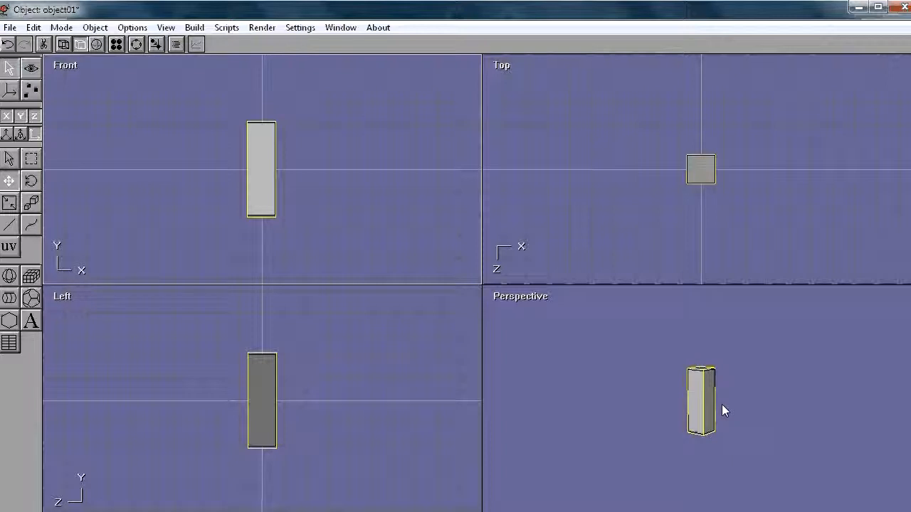
click(9, 158)
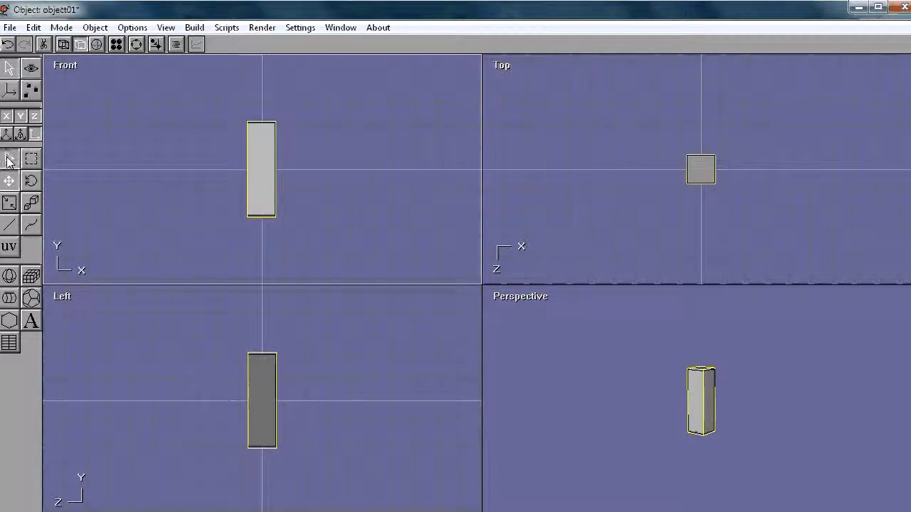
click(698, 380)
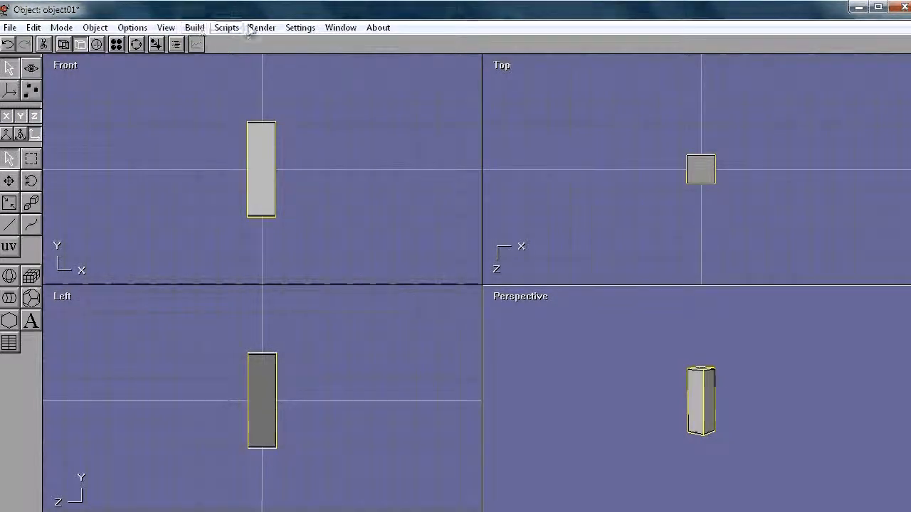
click(193, 28)
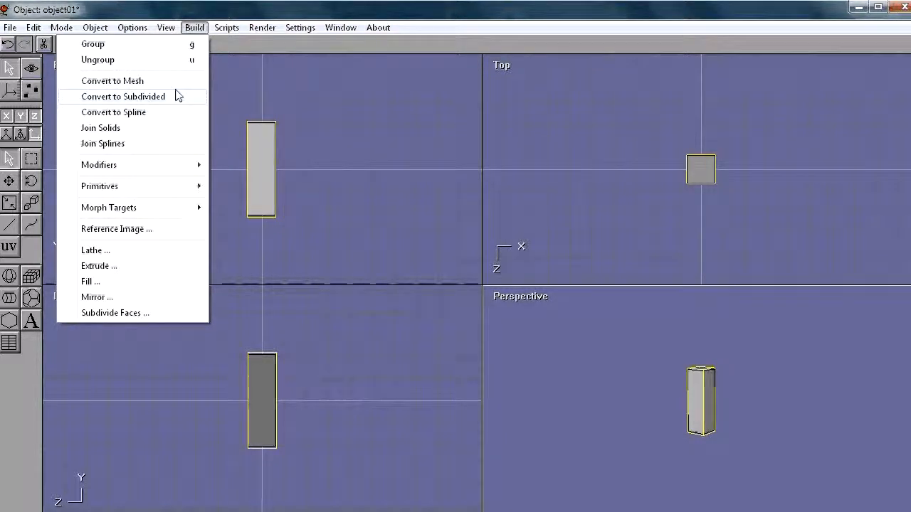
click(131, 80)
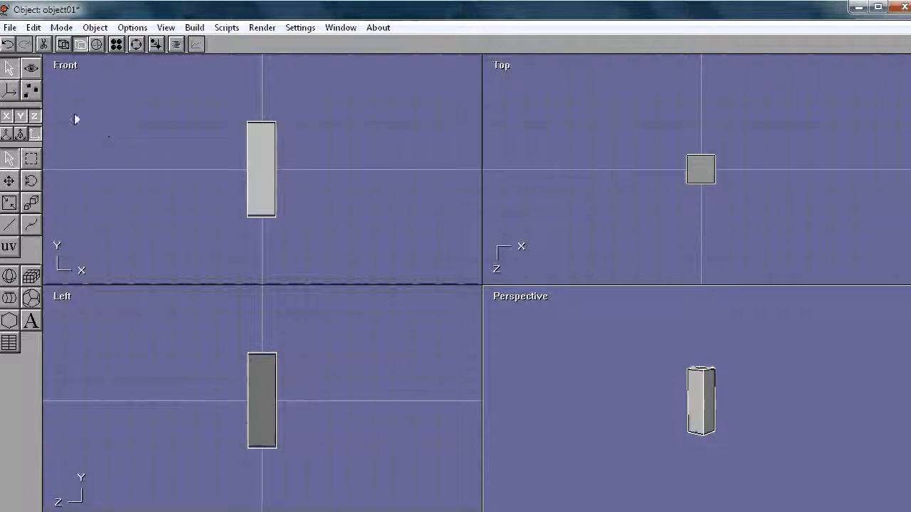
Enter point editing, select the box's front and side faces together in the perspective view, and clear the selection
click(31, 90)
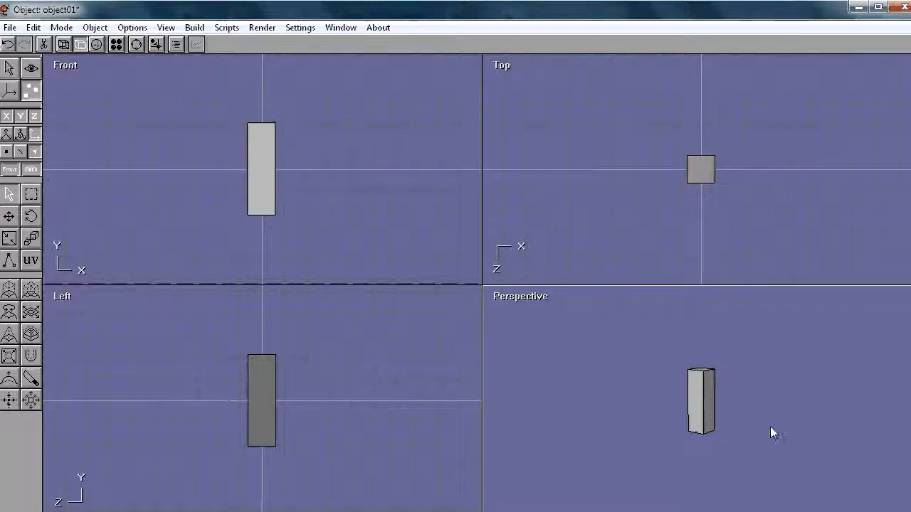
click(10, 195)
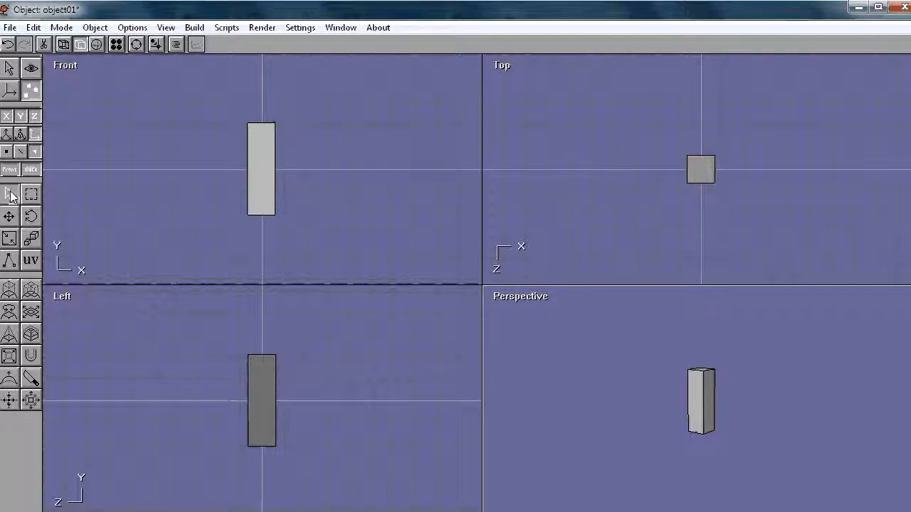
click(711, 381)
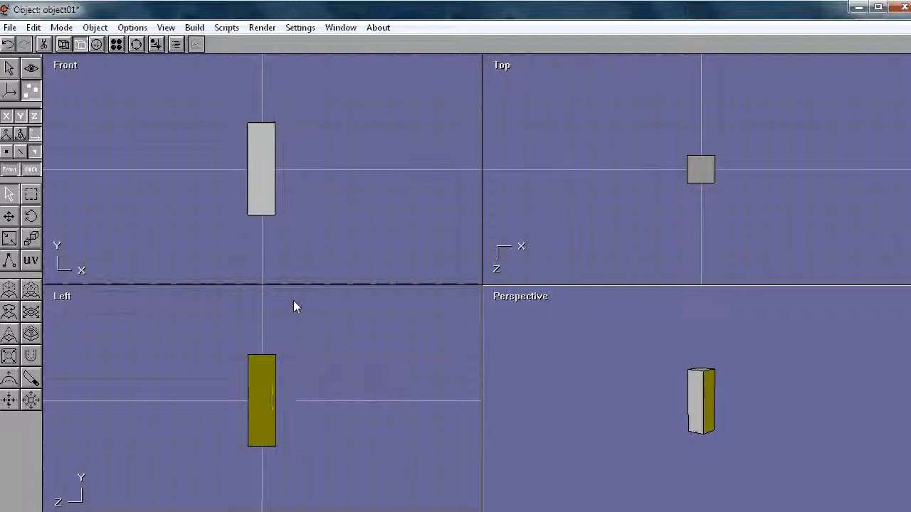
click(694, 384)
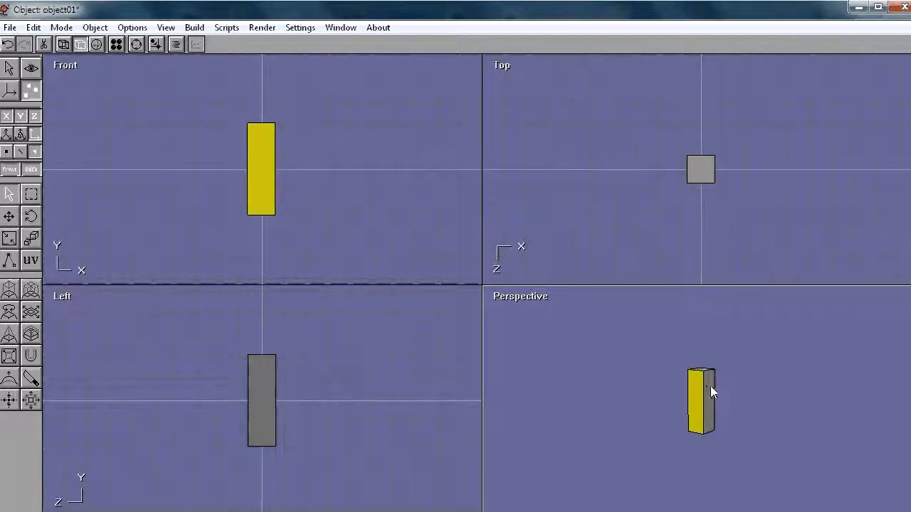
shift+click(710, 382)
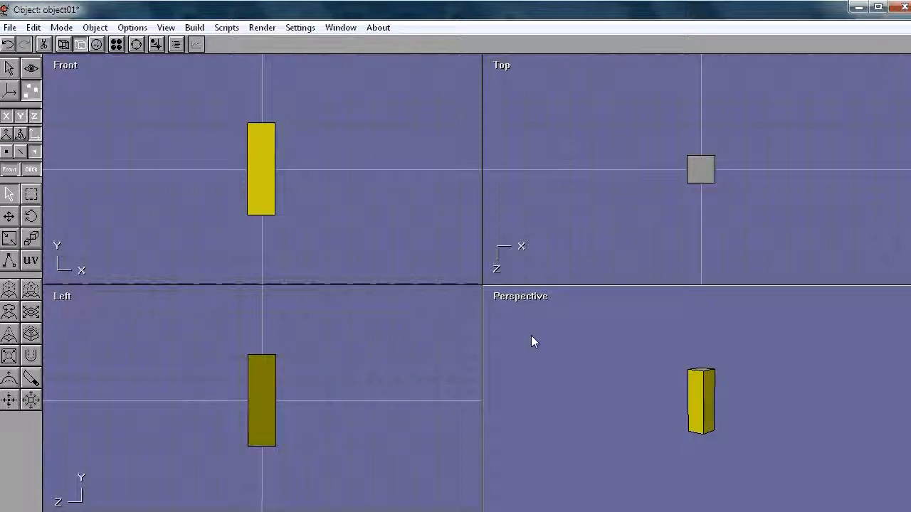
click(656, 404)
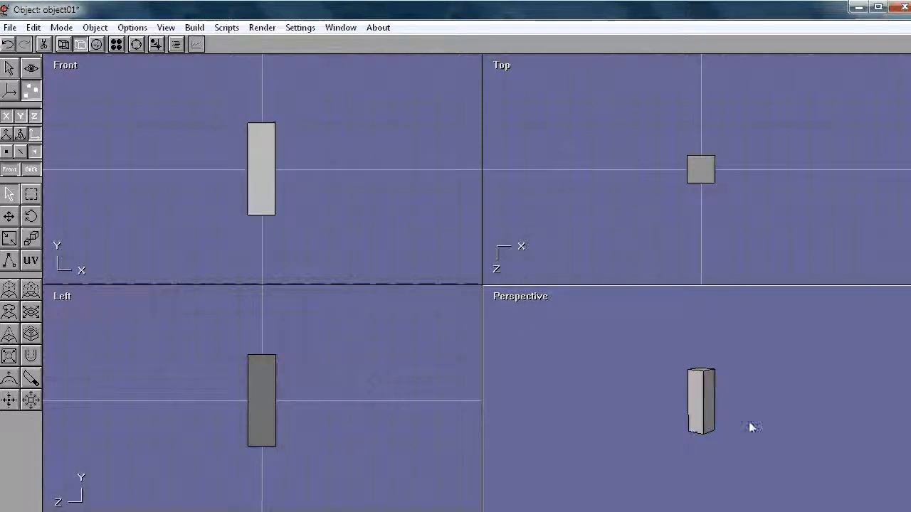
Select the box's side face, and box-select the front face with an area selection in the top view
click(706, 394)
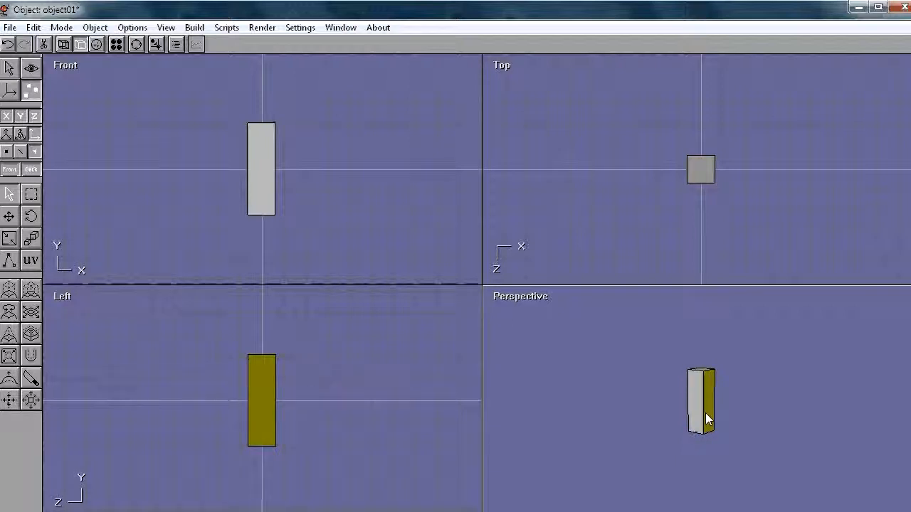
click(699, 173)
click(711, 377)
click(11, 195)
click(32, 197)
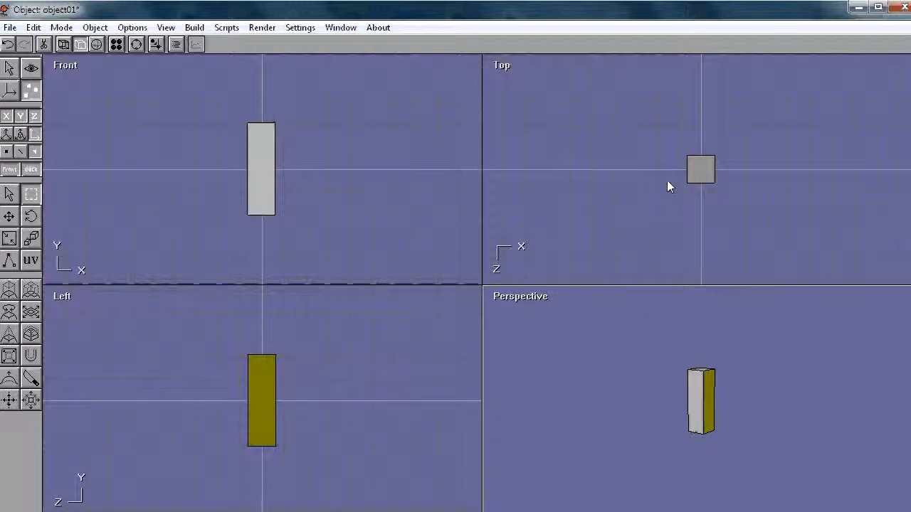
drag(677, 173, 730, 196)
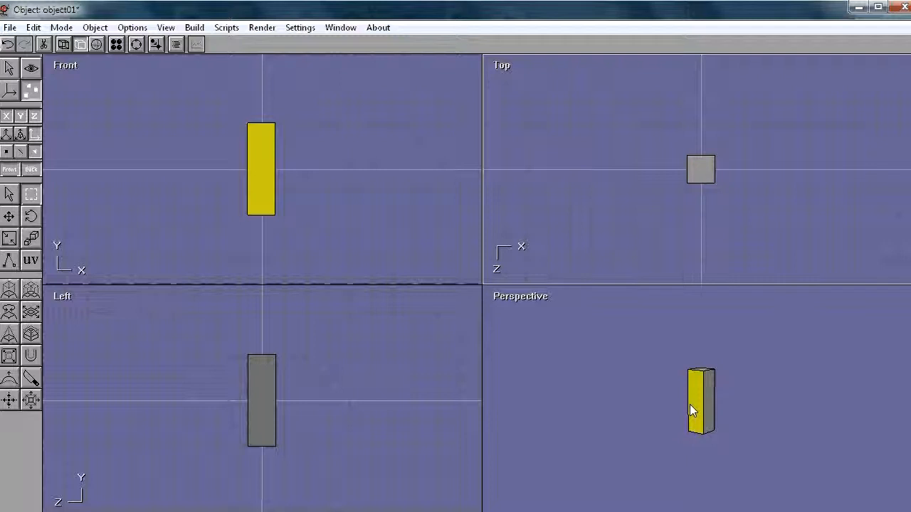
Box-select the back face in the top view and change the left view to a back view
drag(675, 139, 733, 168)
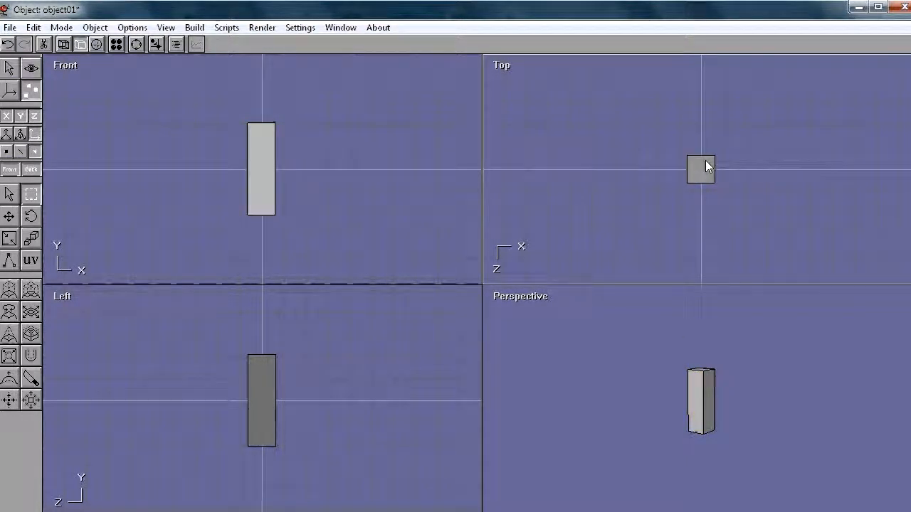
drag(668, 138, 731, 165)
click(59, 297)
click(72, 336)
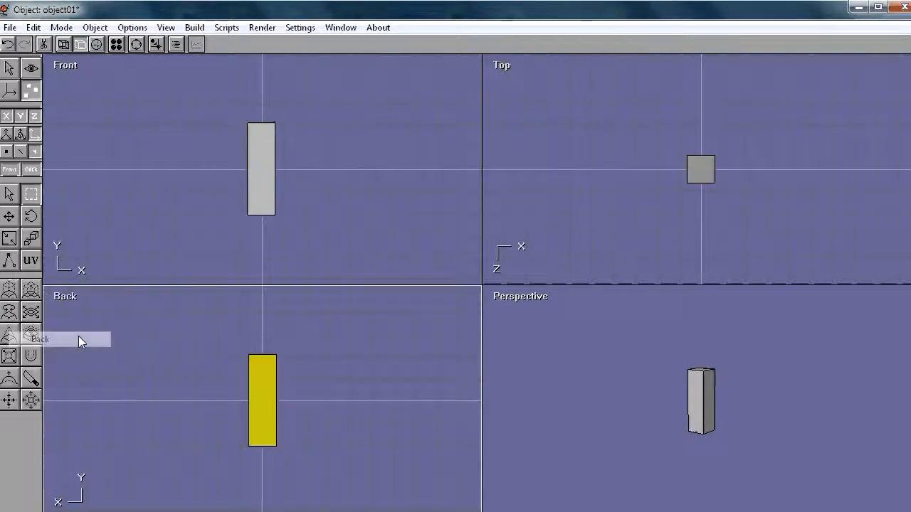
Box-select the front and back faces together in the top view and extrude both outward along Z
click(658, 148)
drag(656, 128, 727, 162)
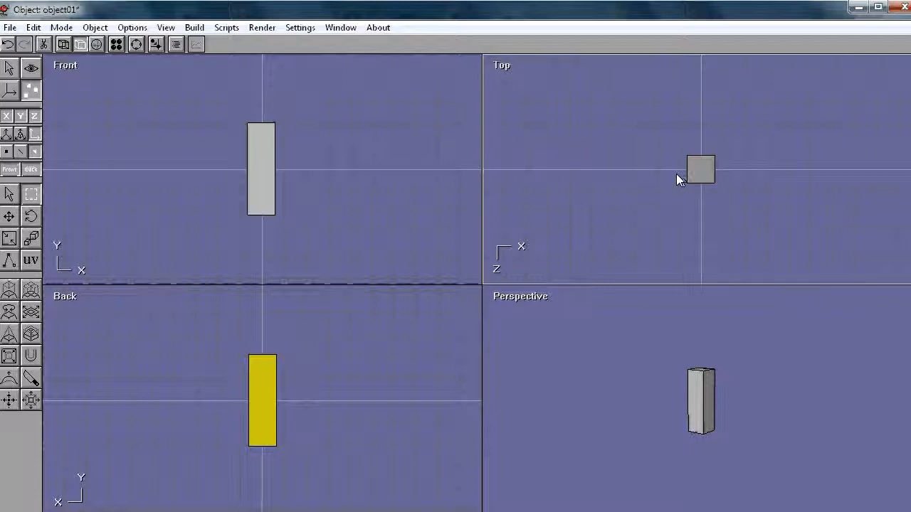
drag(670, 172, 753, 205)
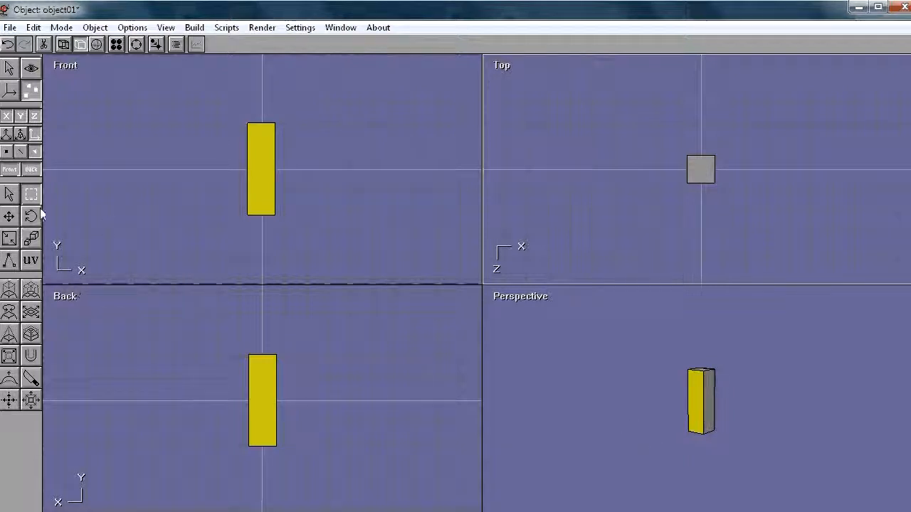
click(9, 293)
drag(720, 396, 761, 389)
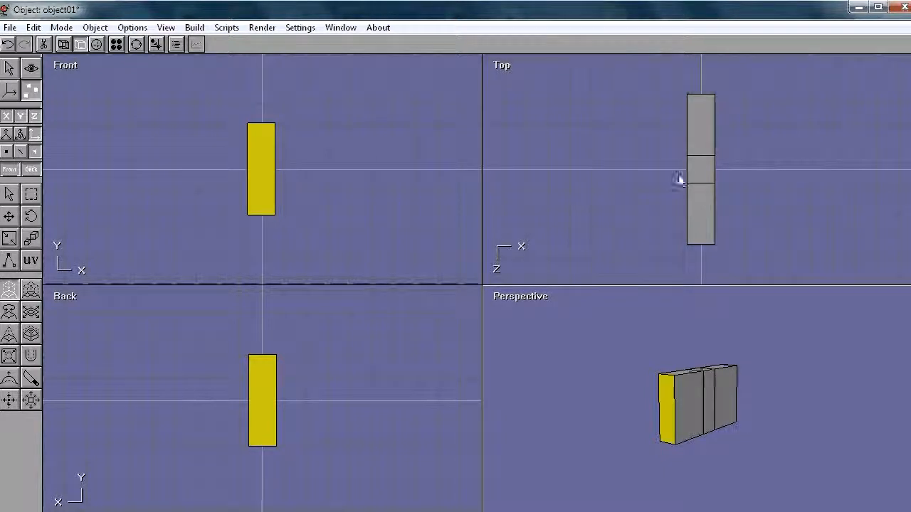
Change the front view to Left and the back view to Right, and undo the front and back face extrusions
click(65, 66)
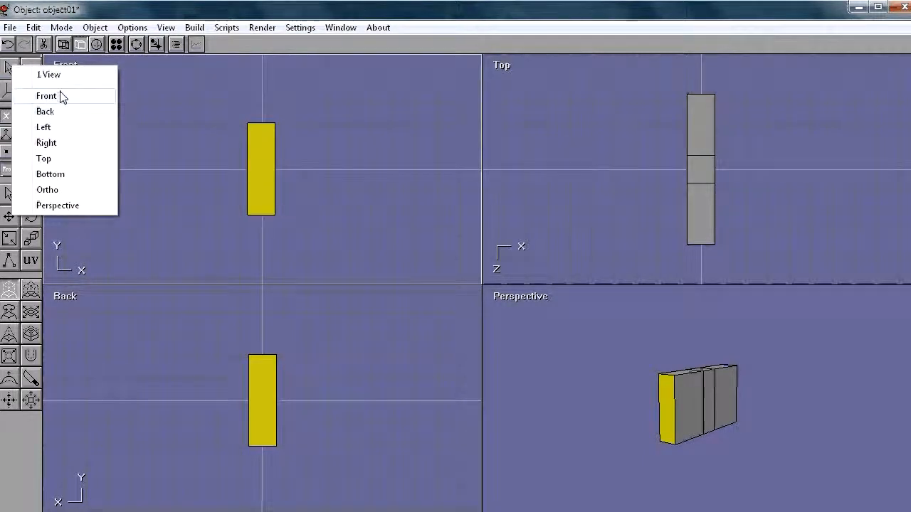
click(61, 127)
click(66, 298)
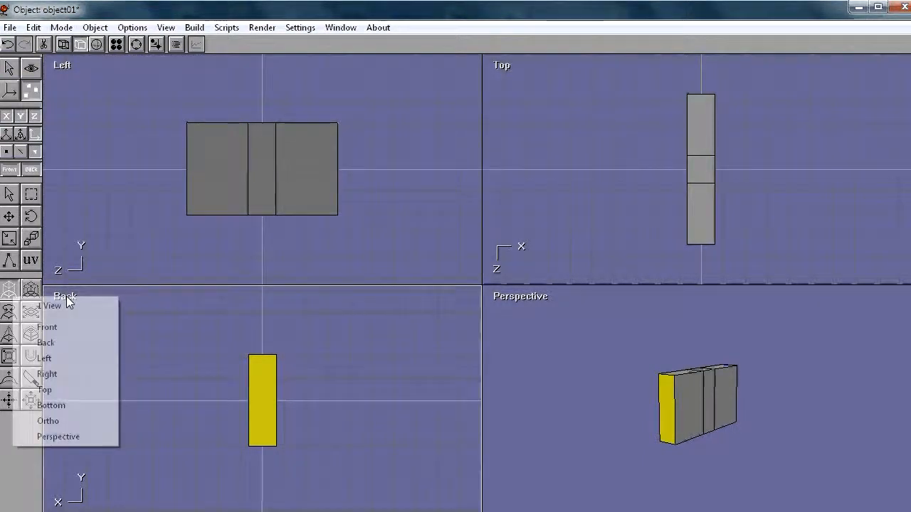
click(67, 380)
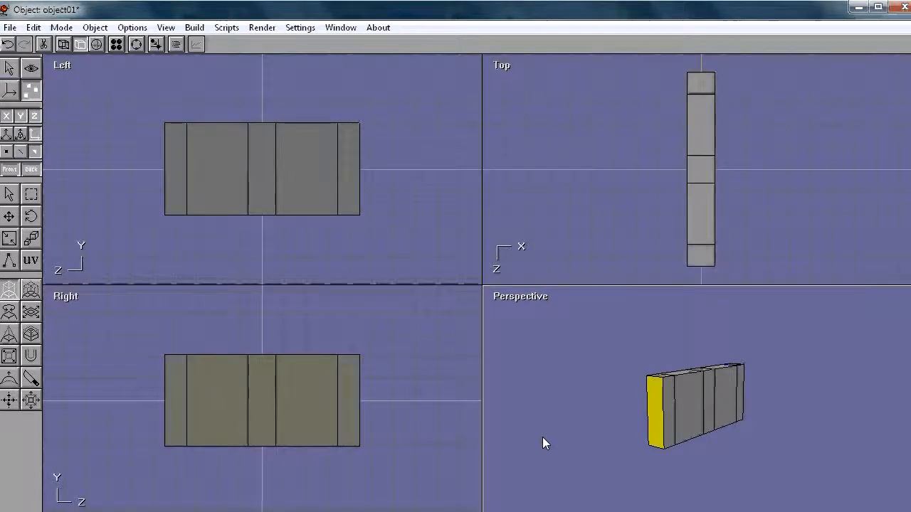
key(ctrl+z)
key(ctrl+z)
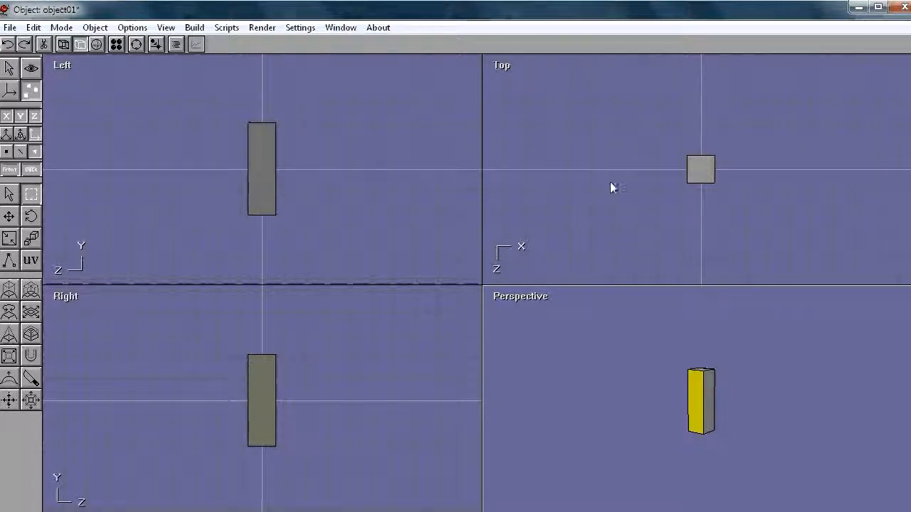
Box-select the left and right side faces in the top view and extrude both outward along X
drag(661, 135, 694, 211)
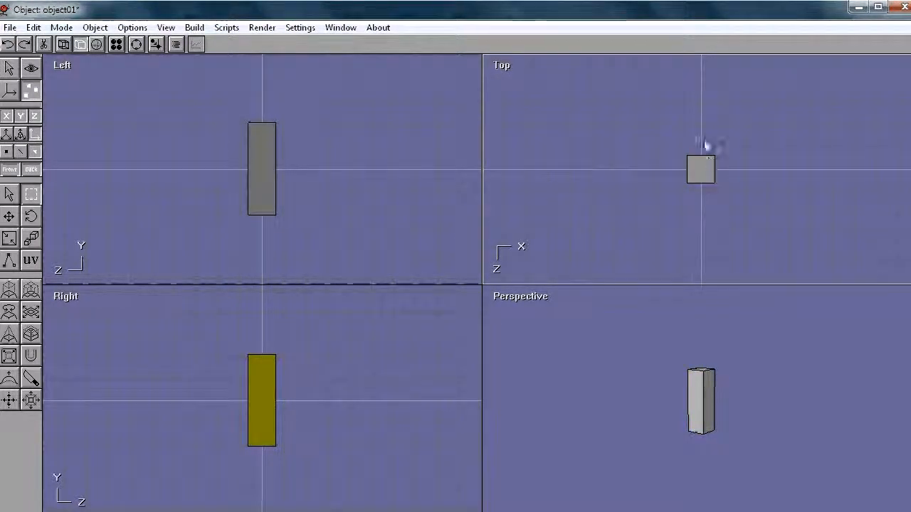
drag(713, 156, 727, 204)
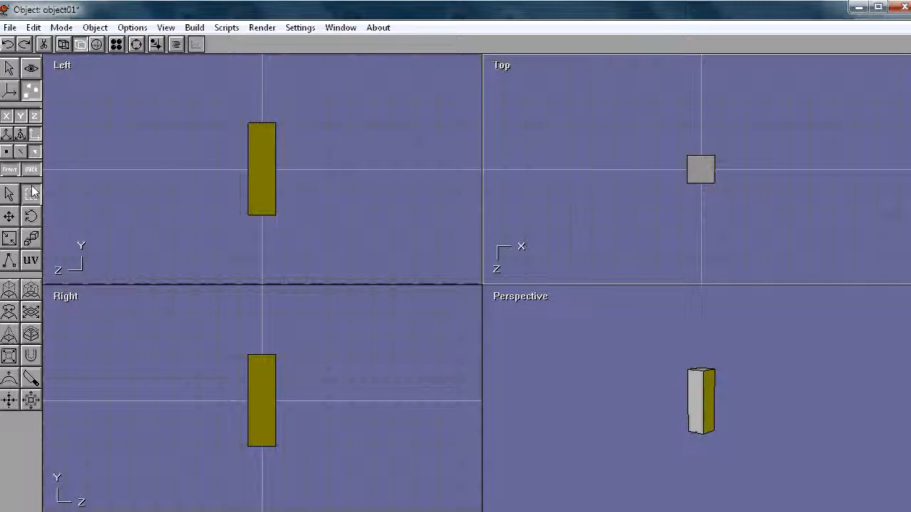
click(9, 290)
drag(735, 165, 792, 172)
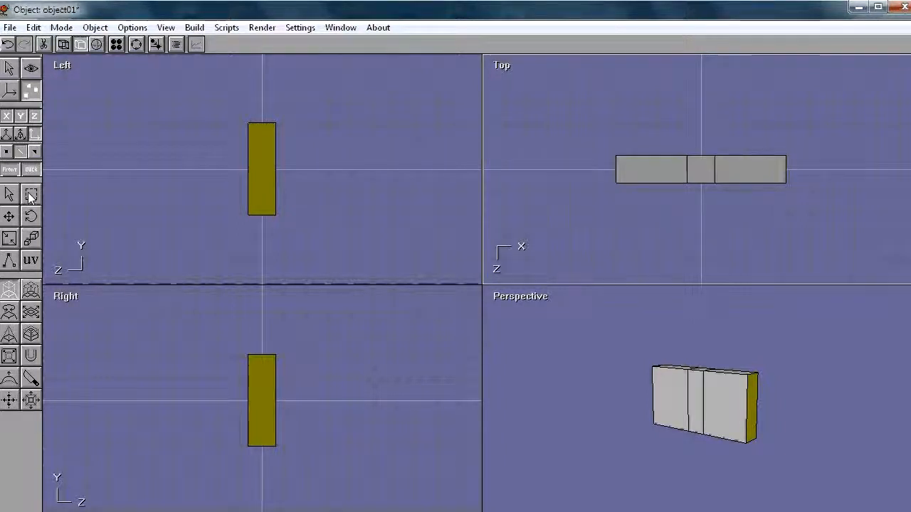
Box-select the two inner edge loops of the widened block in edge mode and display the top view as wireframe
drag(673, 130, 699, 212)
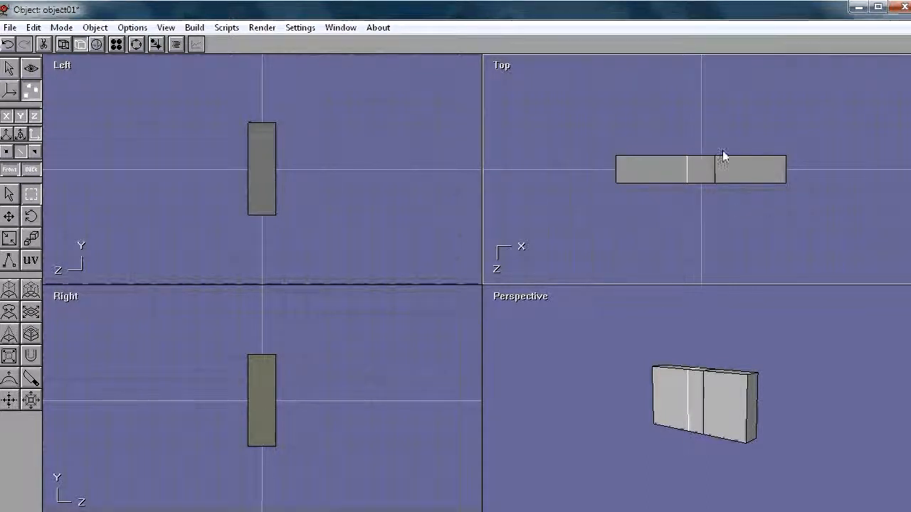
drag(728, 142, 703, 216)
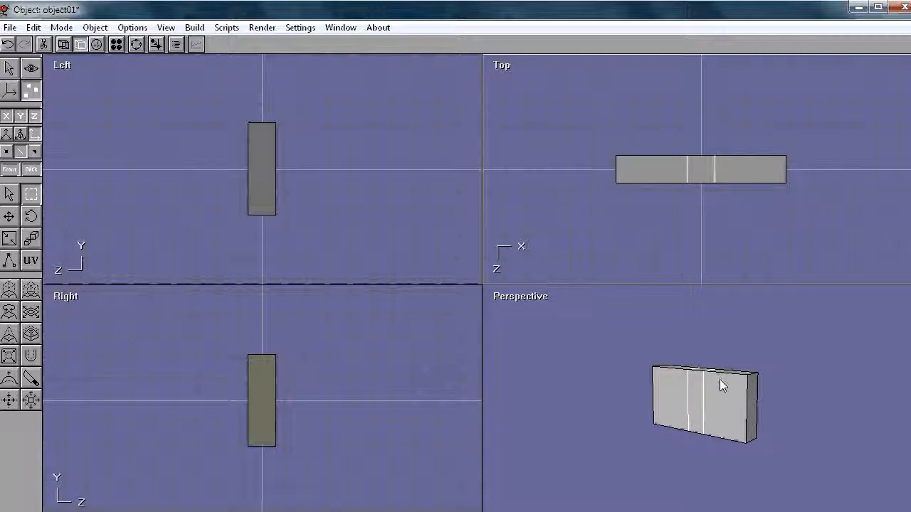
click(166, 28)
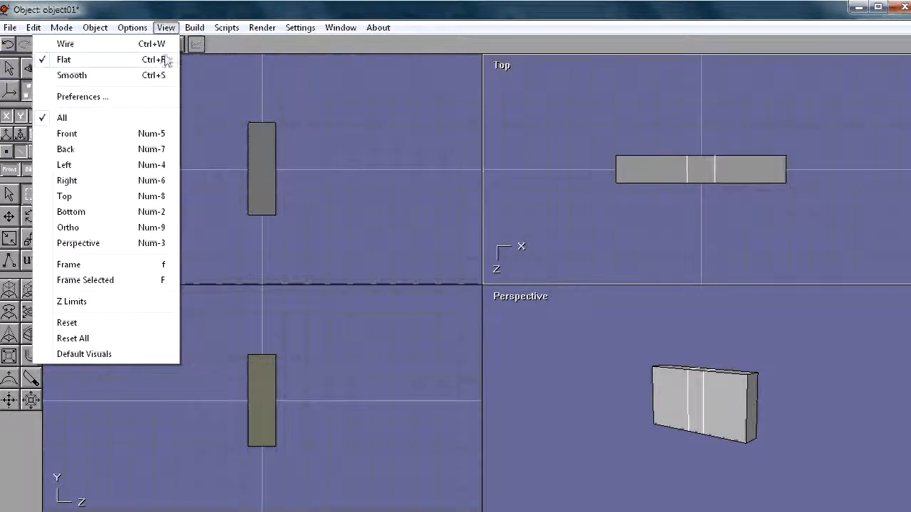
click(67, 43)
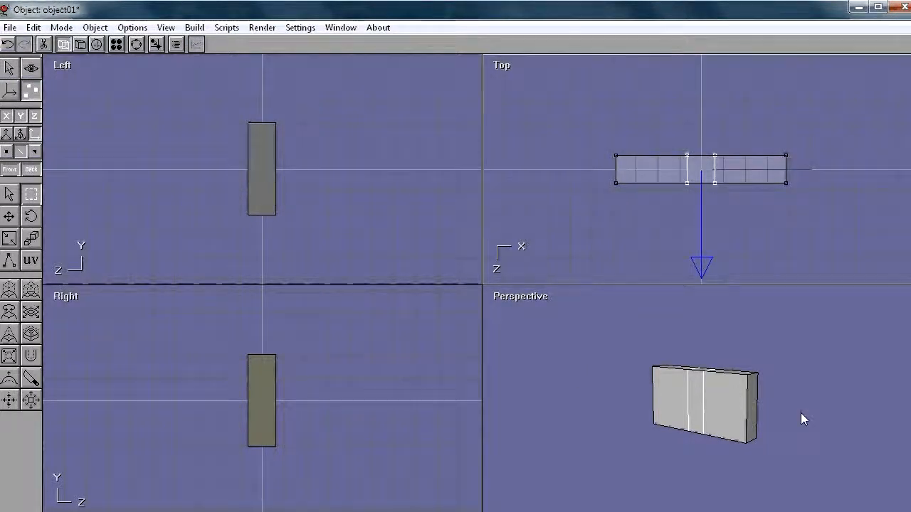
Clear the edge selection and display the perspective view as wireframe
click(808, 348)
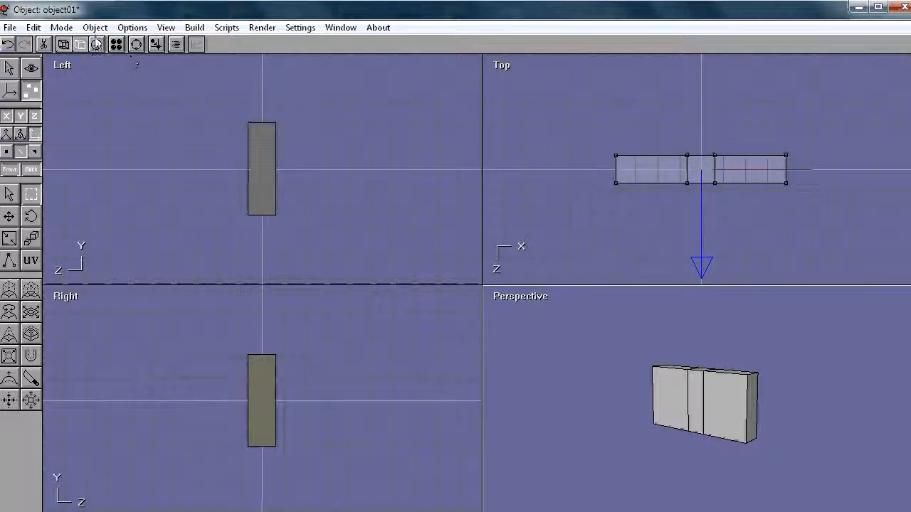
click(168, 27)
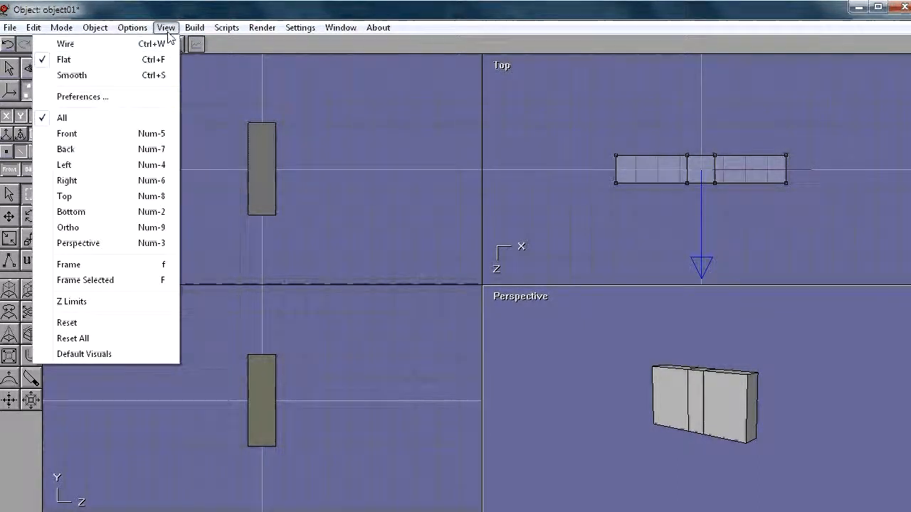
click(165, 41)
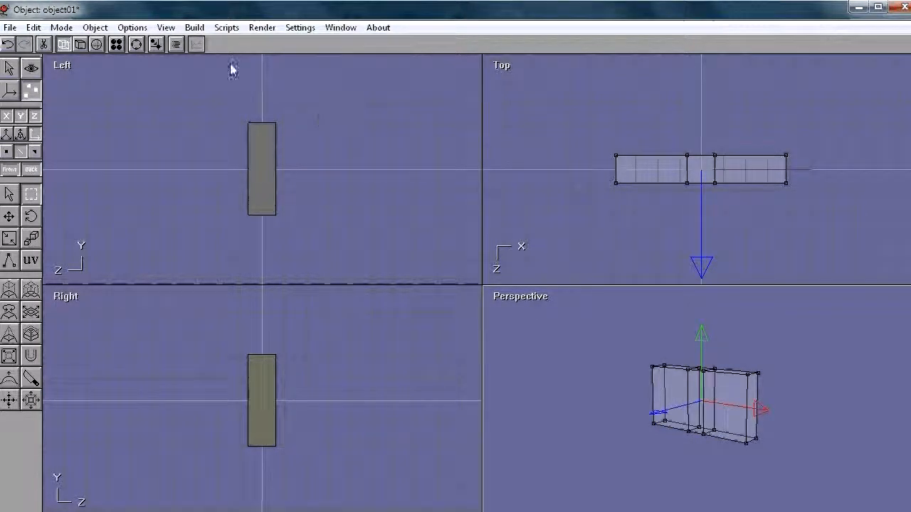
Box-select both inner edge loops of the block in the top view and scale them outward along X and Z
click(31, 69)
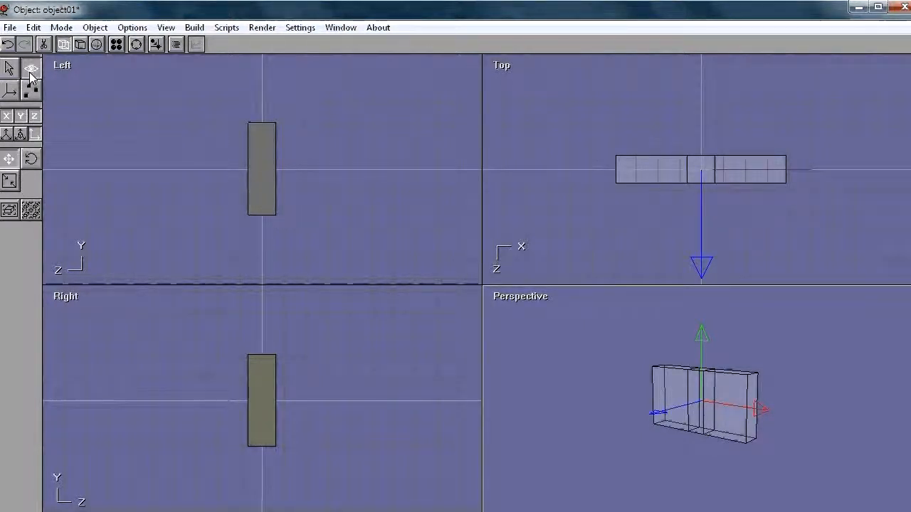
drag(668, 377, 571, 410)
drag(802, 411, 748, 411)
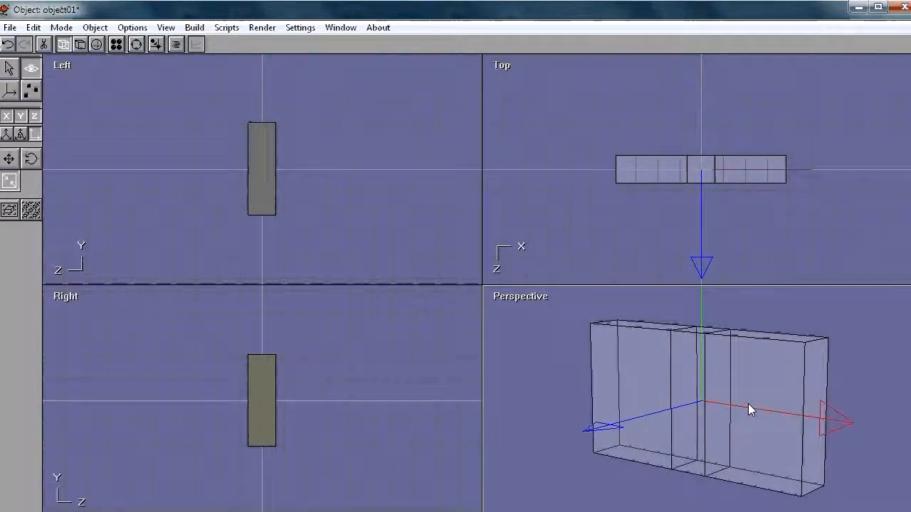
click(32, 161)
drag(642, 392, 649, 391)
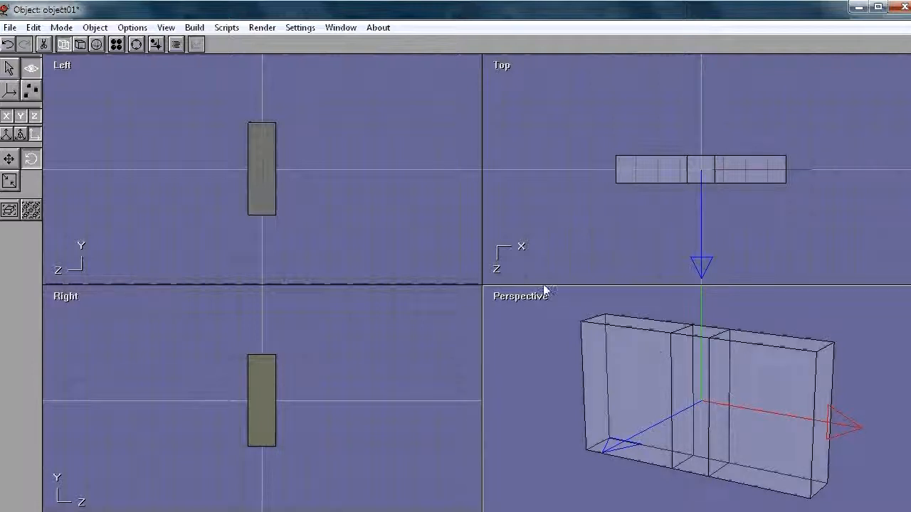
click(32, 92)
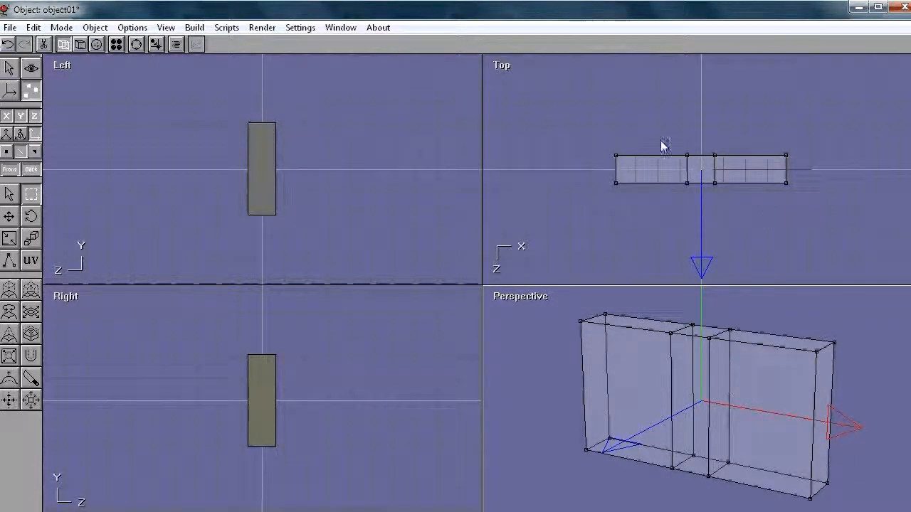
drag(671, 133, 694, 198)
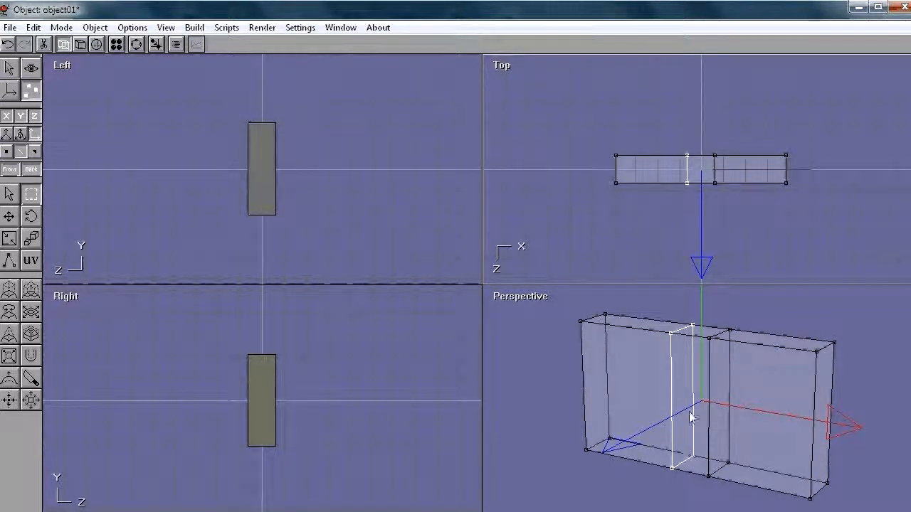
shift+drag(705, 142, 732, 205)
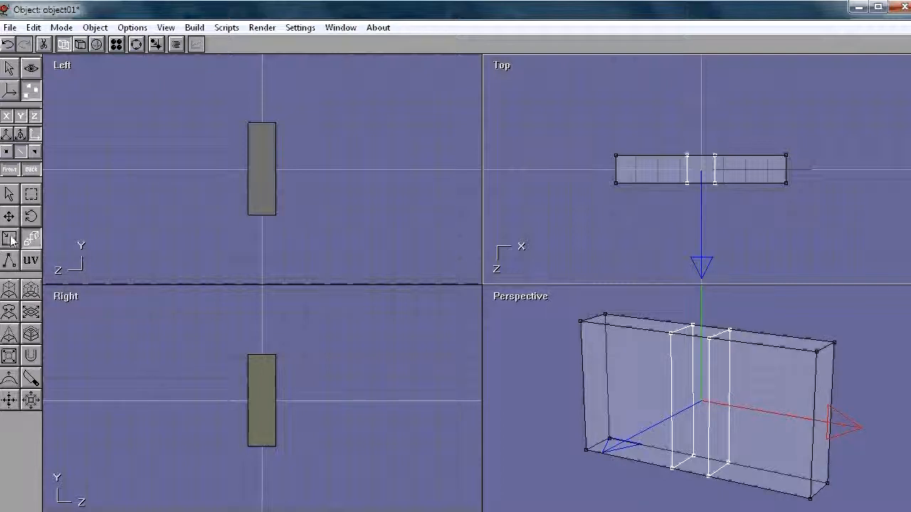
drag(702, 179, 859, 89)
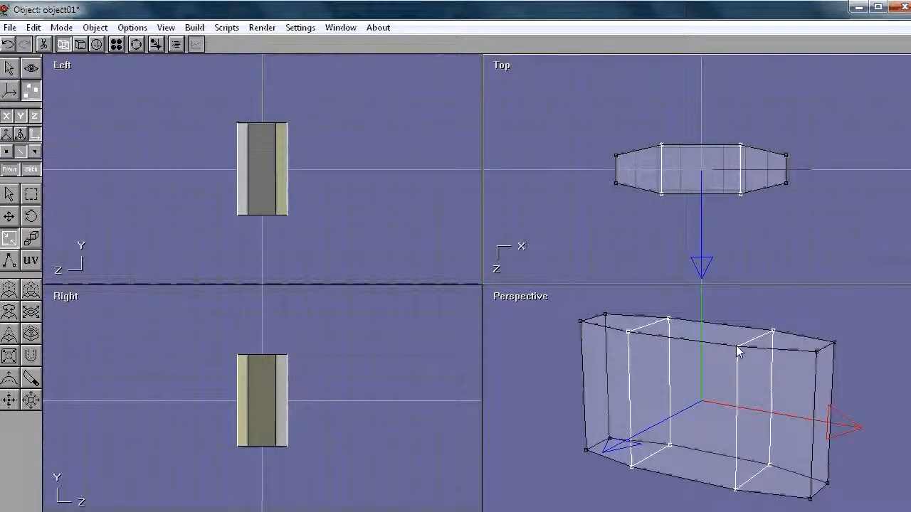
drag(746, 178, 773, 163)
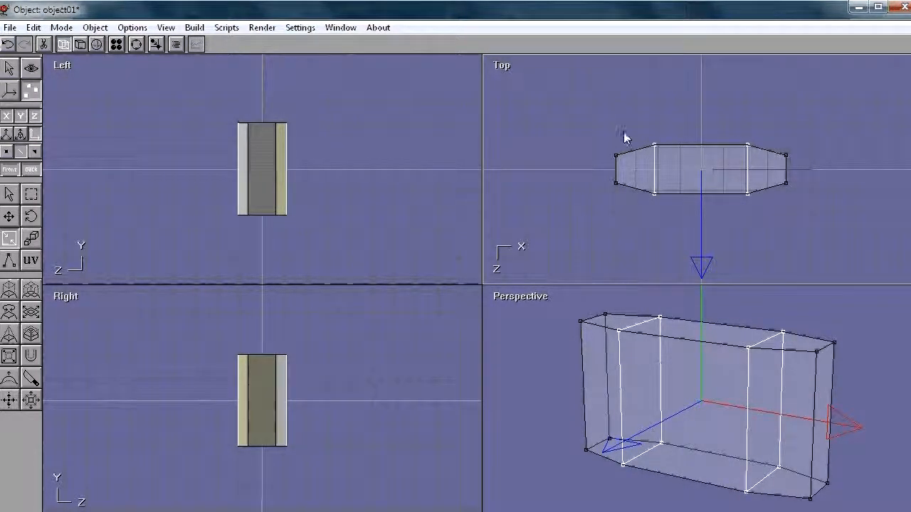
drag(591, 136, 617, 228)
drag(623, 174, 497, 147)
key(ctrl+z)
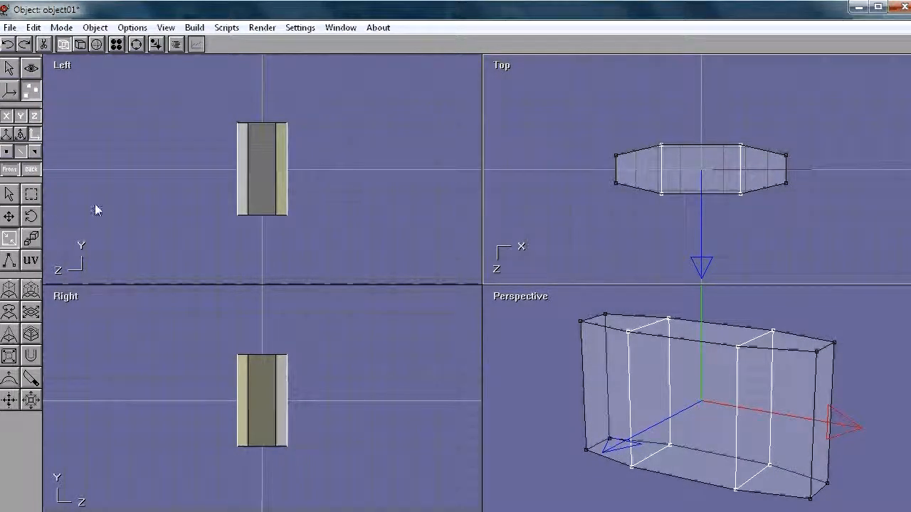
Box-select the two outer end edge loops in the top view and scale them farther apart along X and down to small rectangles
click(30, 194)
drag(585, 127, 624, 221)
mouse_move(771, 132)
right_down()
mouse_move(772, 163)
mouse_move(813, 213)
right_up()
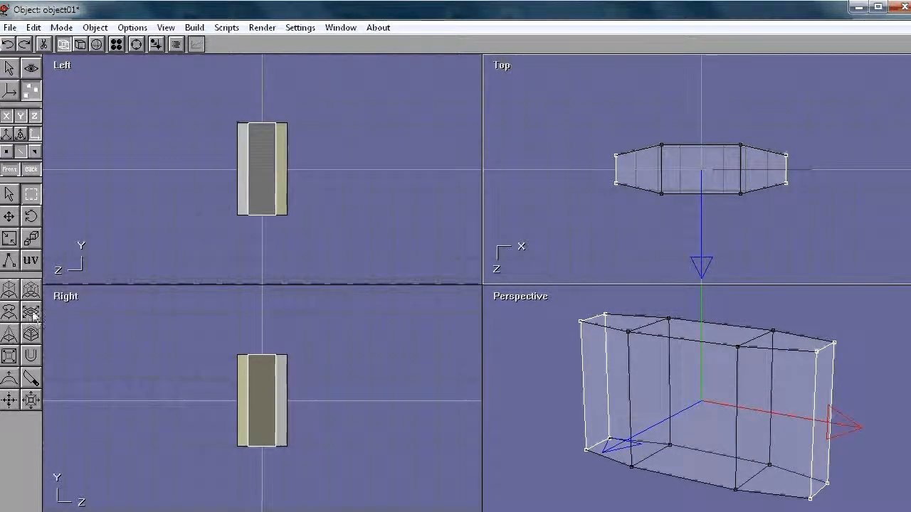
click(30, 238)
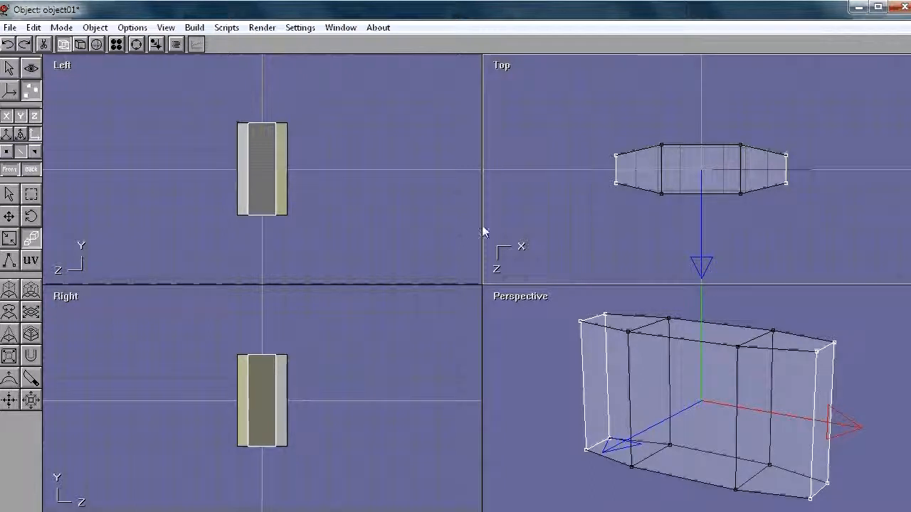
drag(658, 141, 762, 301)
click(10, 239)
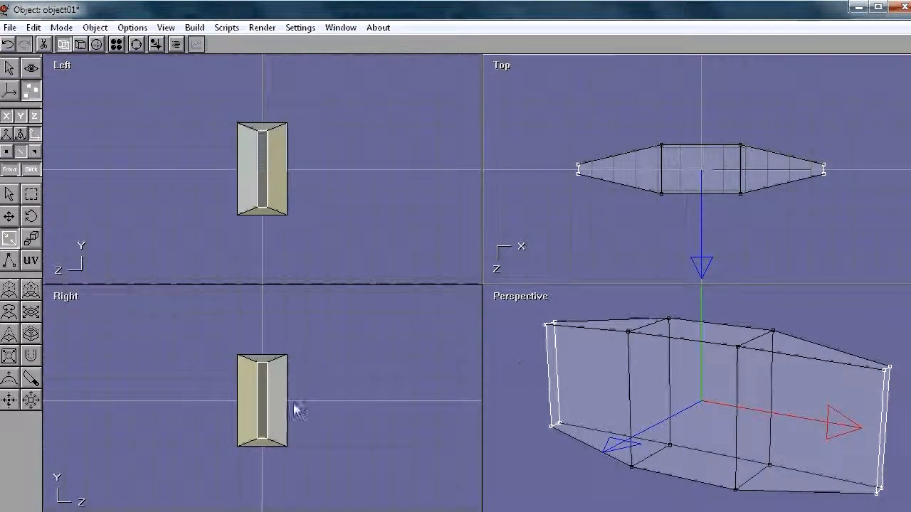
drag(290, 330, 311, 440)
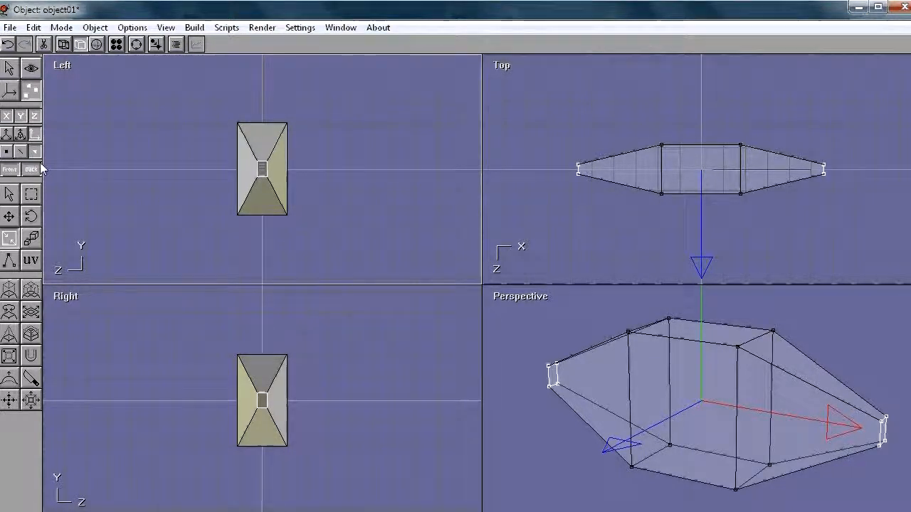
click(9, 67)
click(259, 140)
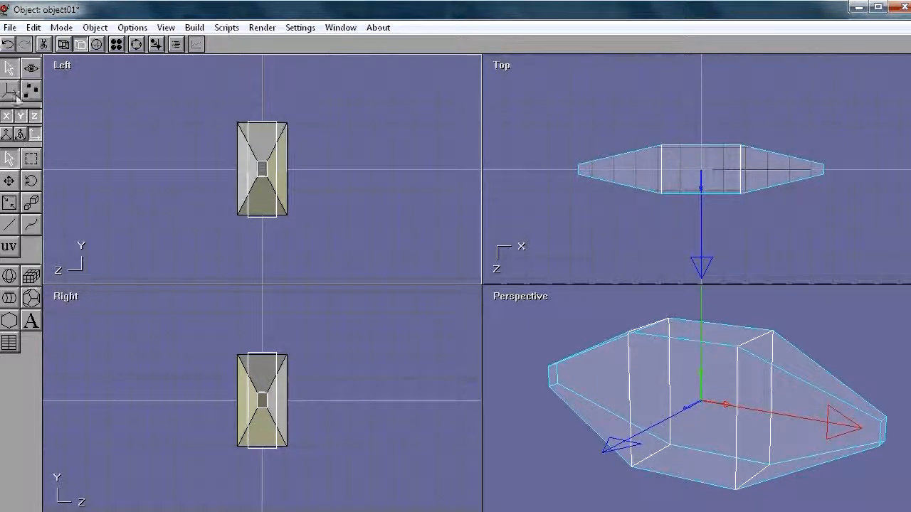
click(11, 70)
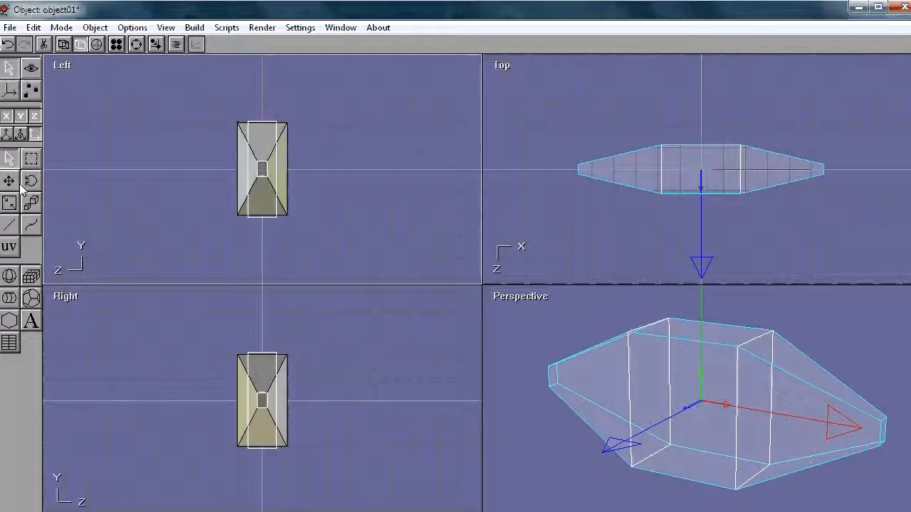
click(32, 87)
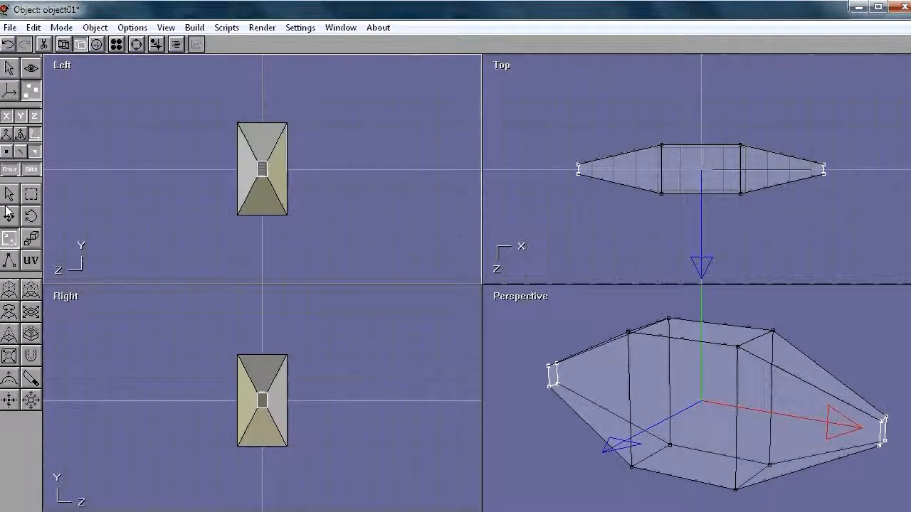
Select the small end faces on both sides of the model together, using the left and right views
click(12, 291)
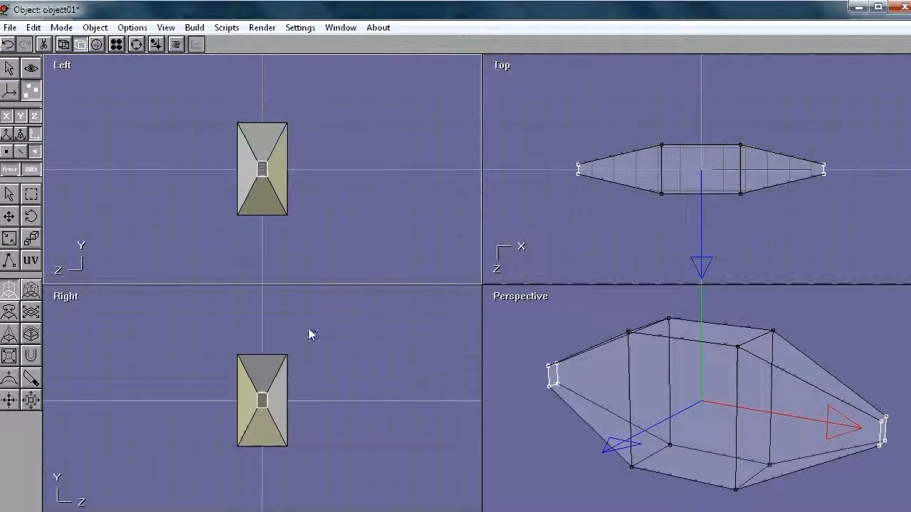
click(883, 433)
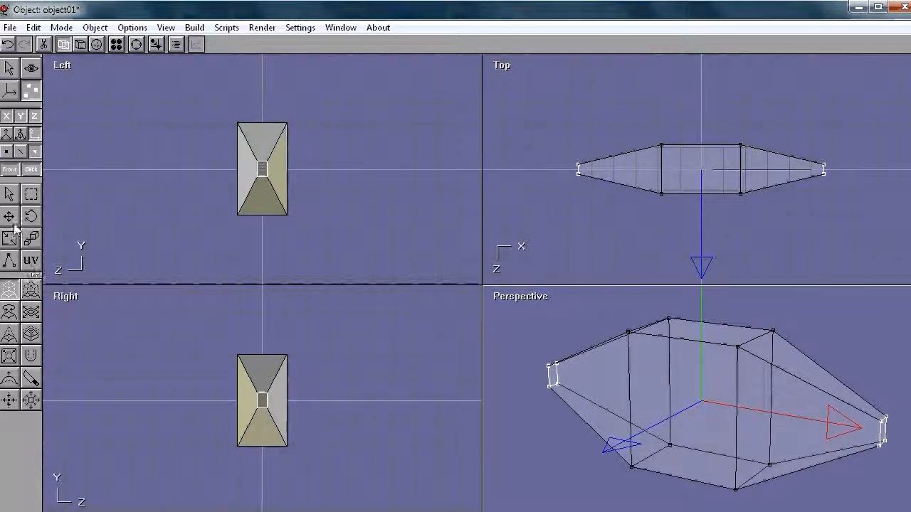
click(263, 169)
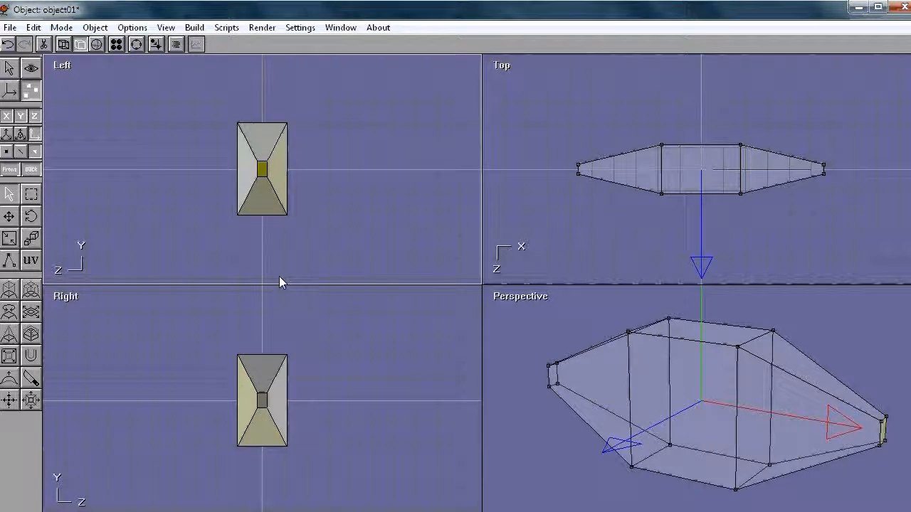
shift+click(264, 402)
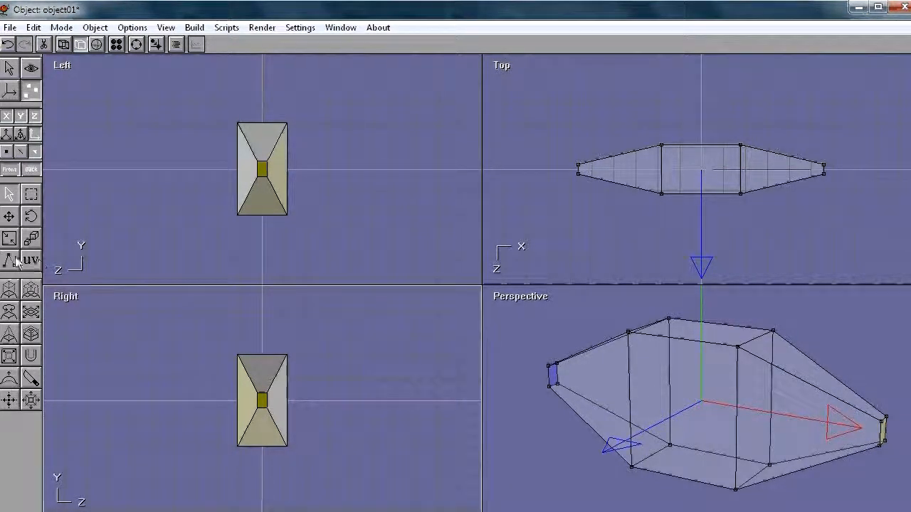
Extrude the two selected end faces outward three times to form a thin segmented arm on each side
click(30, 67)
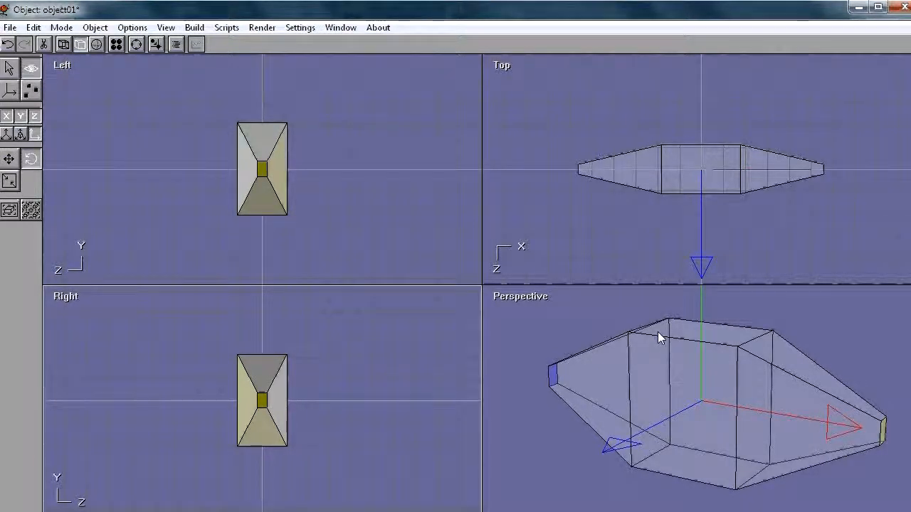
click(9, 182)
drag(634, 382, 705, 427)
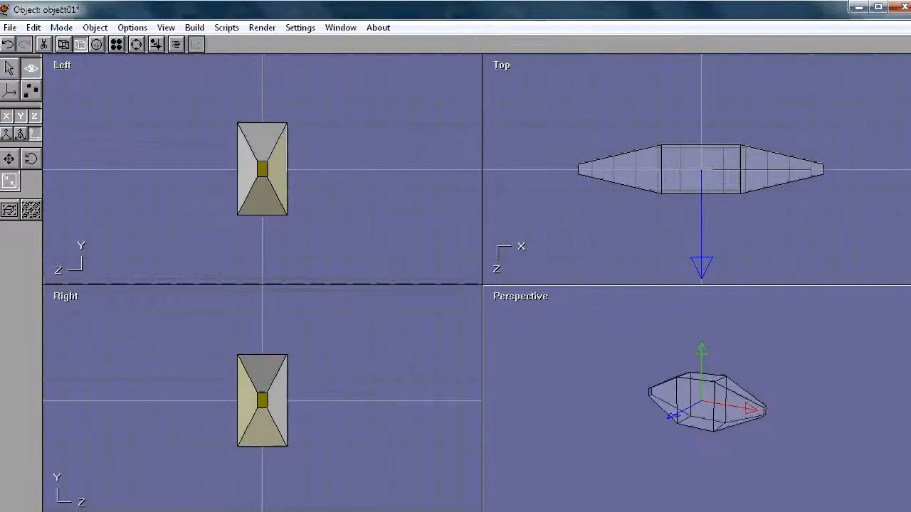
drag(650, 421, 769, 416)
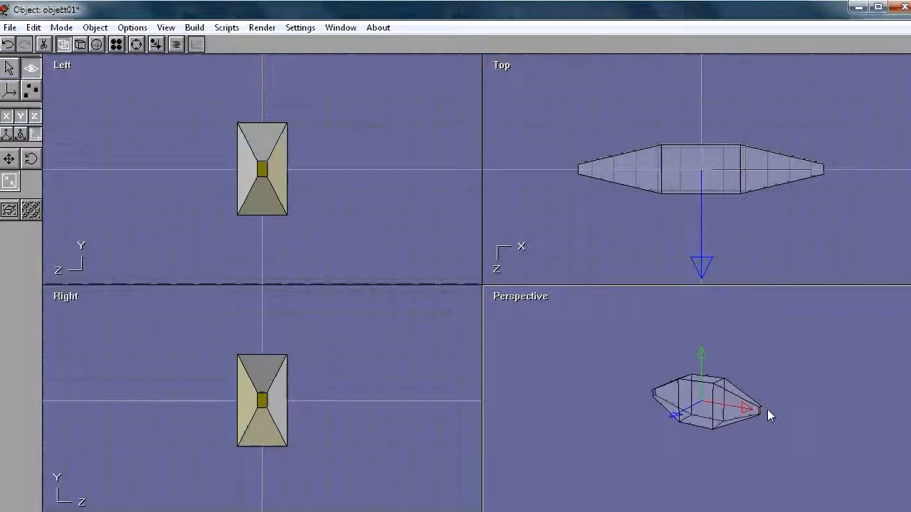
click(31, 89)
click(30, 91)
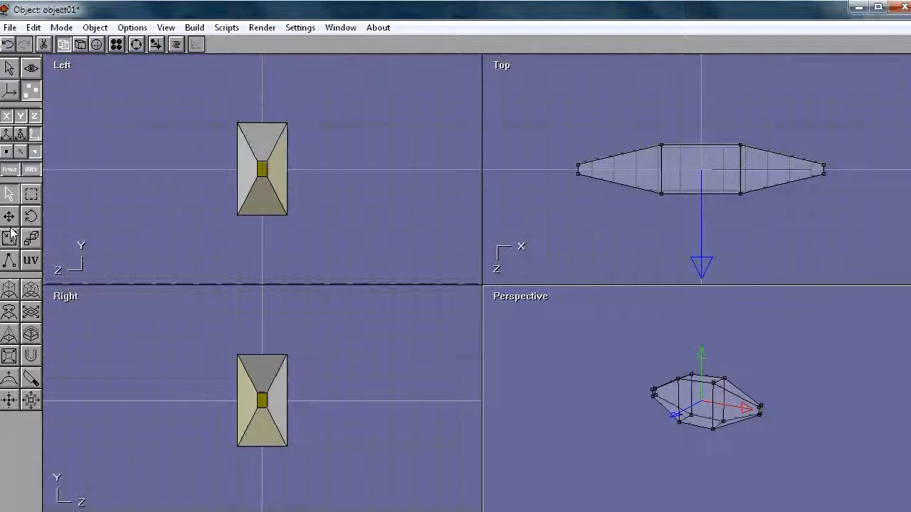
click(10, 289)
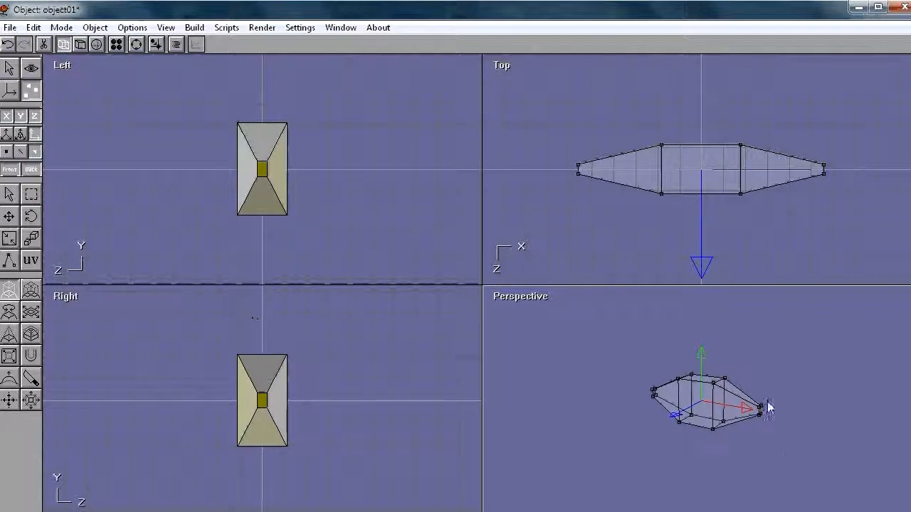
drag(765, 415, 839, 426)
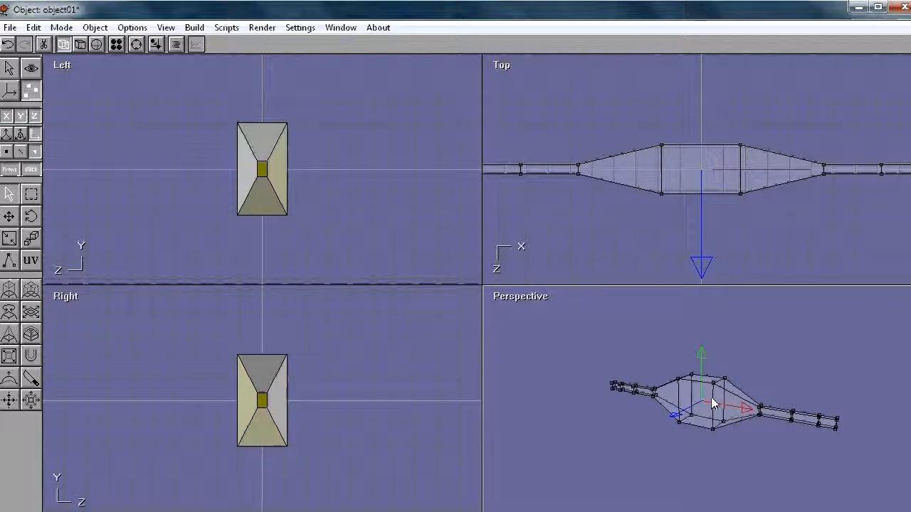
Select the front face of the middle block and extrude it forward along Z by roughly a third of the body's width
click(689, 400)
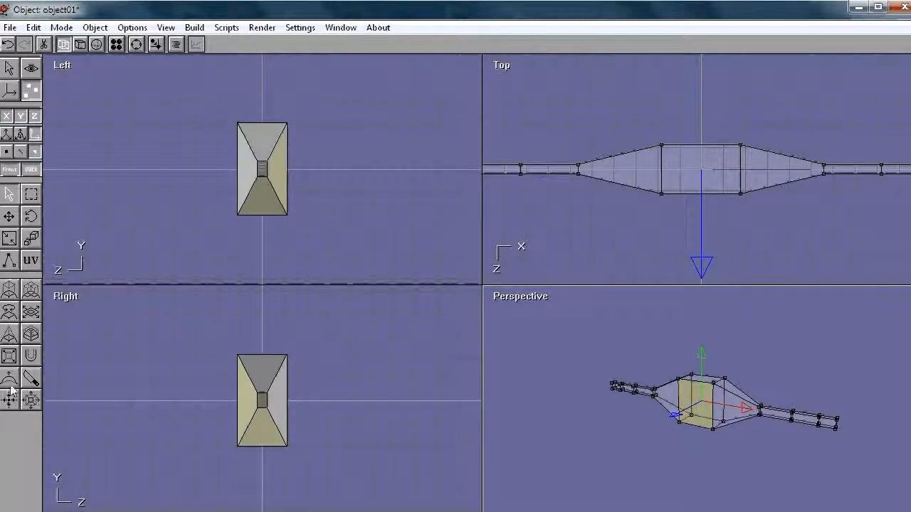
click(9, 290)
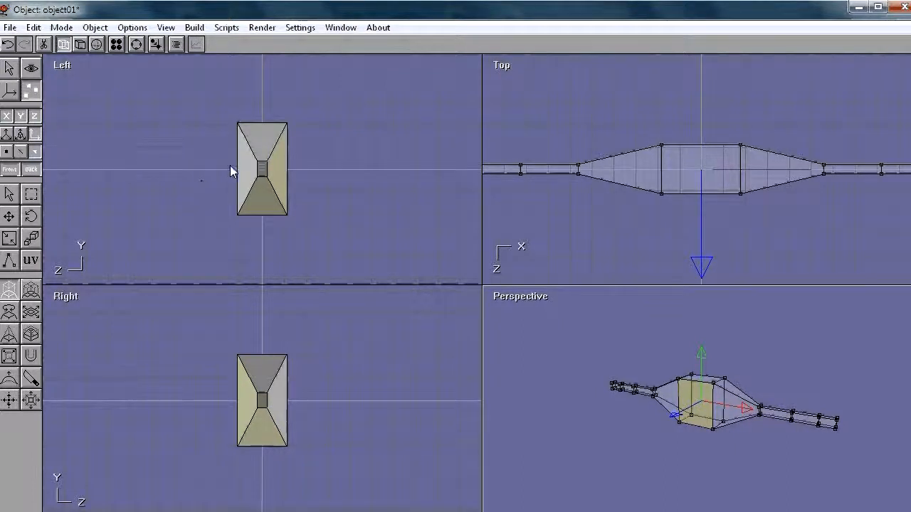
drag(228, 171, 266, 175)
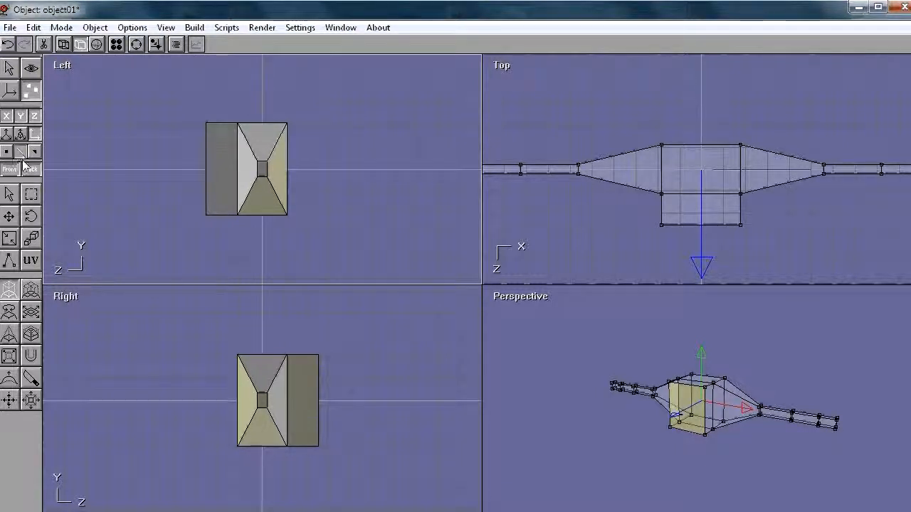
Move the upper front edge of the extruded block back along Z toward the body and bevel it slightly
click(30, 195)
drag(178, 108, 224, 148)
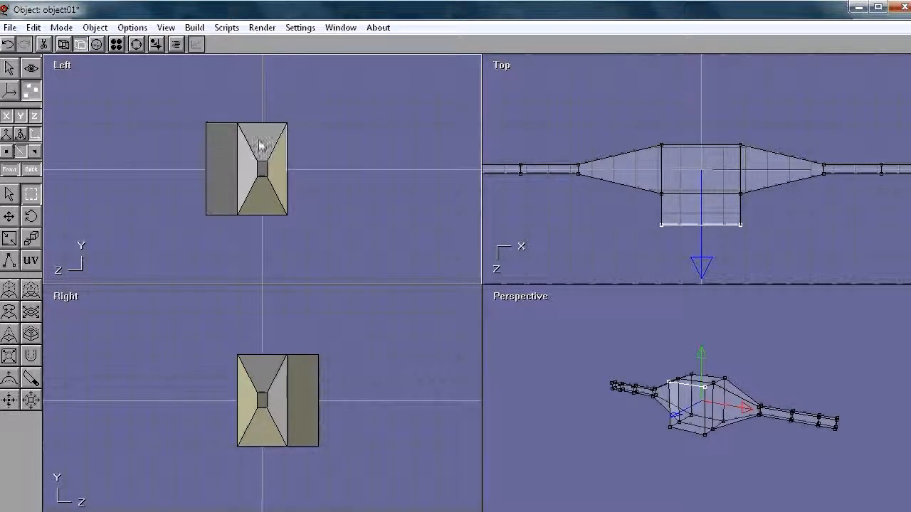
click(9, 218)
mouse_move(211, 168)
mouse_down()
mouse_move(246, 169)
mouse_move(191, 163)
mouse_move(228, 164)
mouse_move(232, 187)
mouse_move(230, 136)
mouse_move(231, 177)
mouse_move(232, 162)
mouse_up()
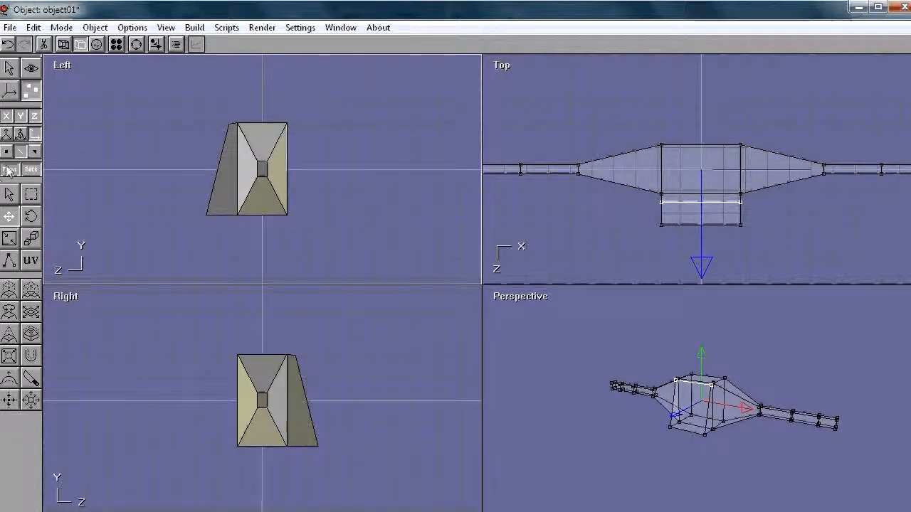
click(32, 335)
click(687, 207)
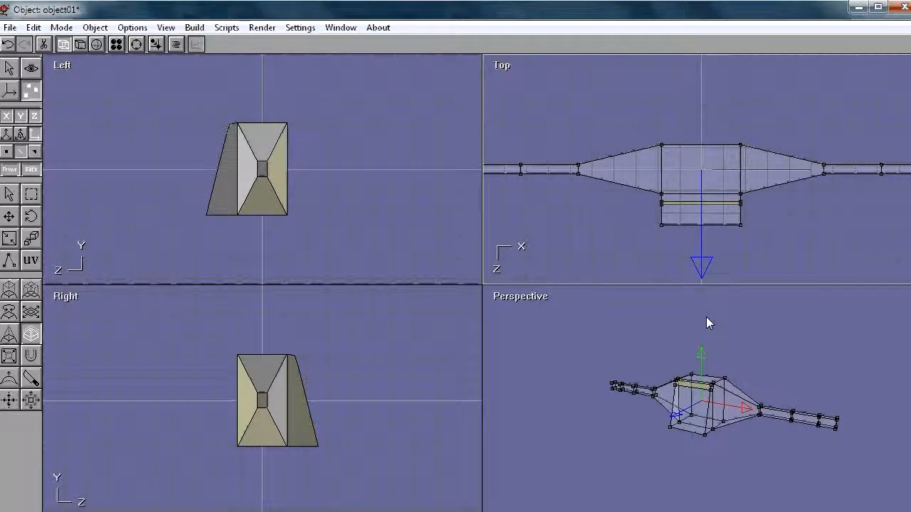
Undo the bevel on the upper front edge and bevel the block's sloped front face into a smaller raised face
key(ctrl+z)
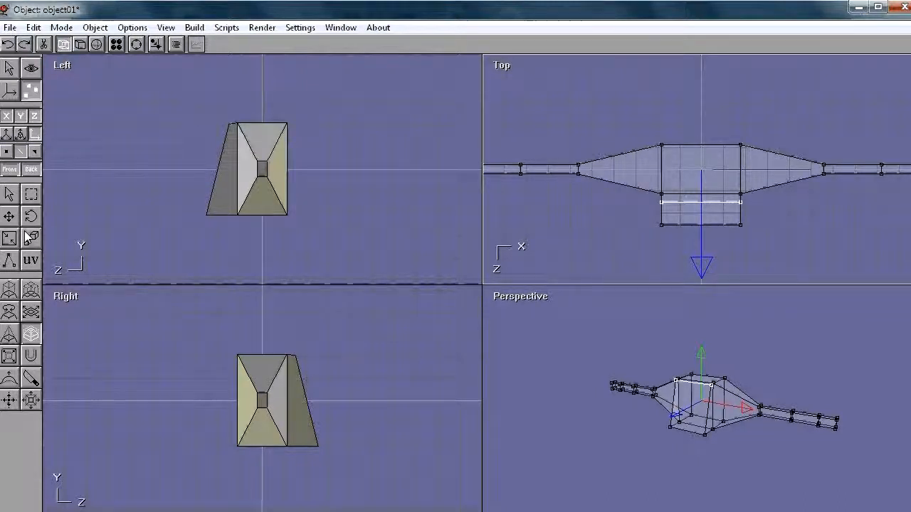
click(34, 152)
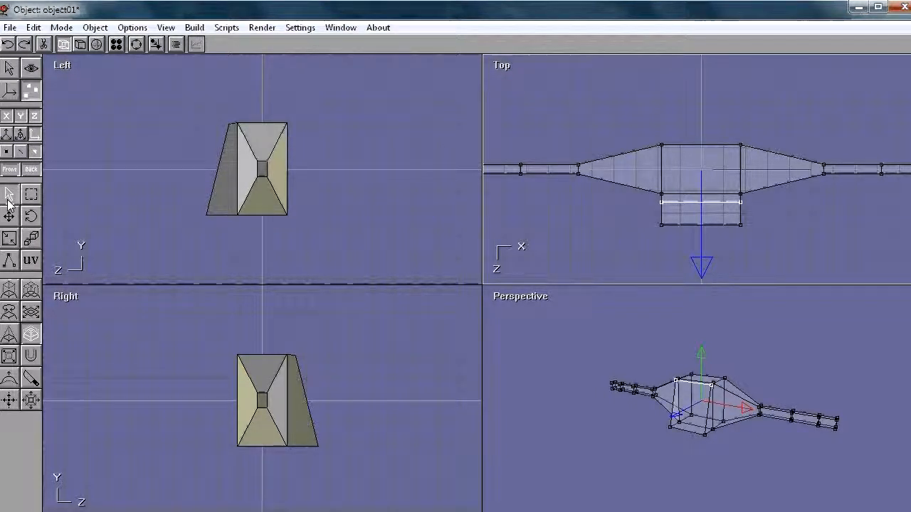
click(708, 220)
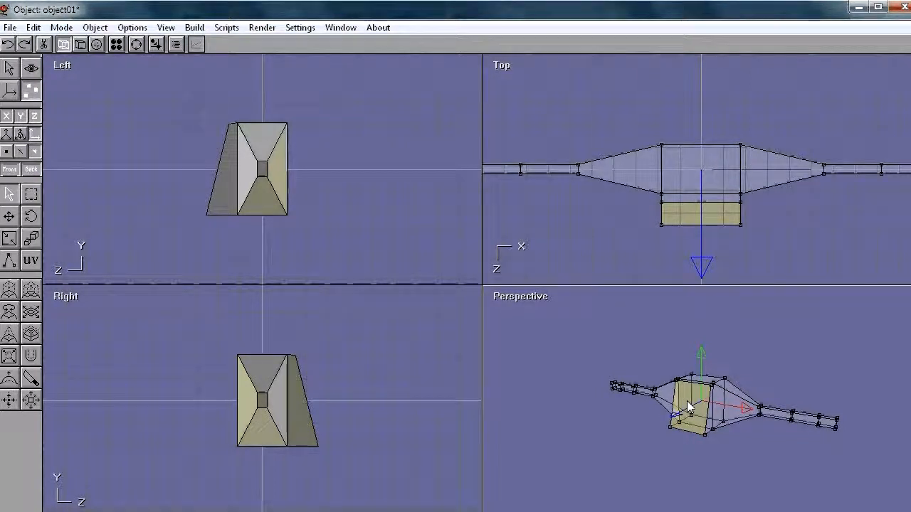
click(31, 336)
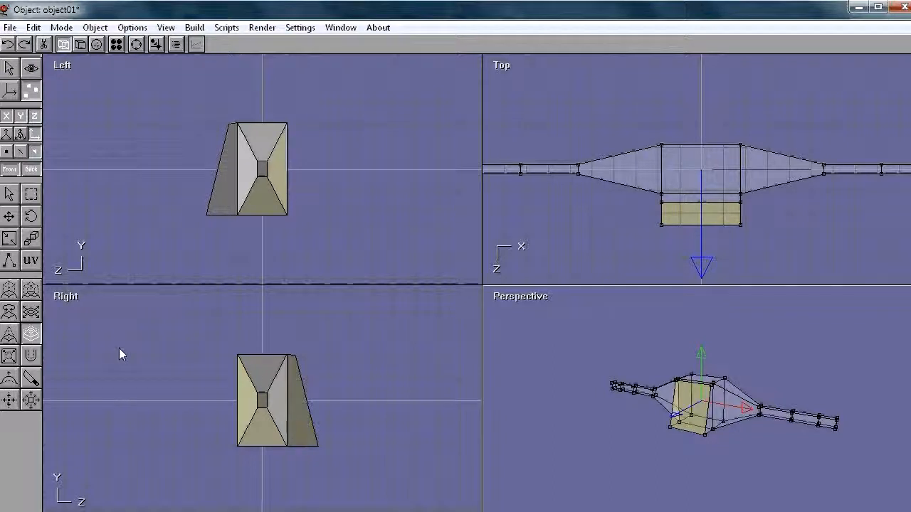
mouse_move(691, 419)
mouse_down()
mouse_move(850, 410)
mouse_move(630, 403)
mouse_move(840, 404)
mouse_move(829, 397)
mouse_move(840, 393)
mouse_move(686, 405)
mouse_up()
drag(910, 390, 899, 385)
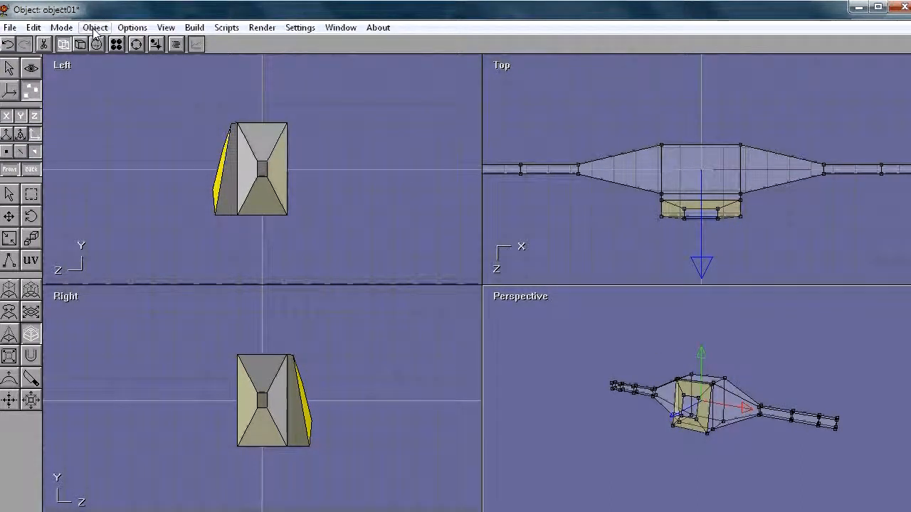
Switch the perspective view's display from wireframe to flat shading
click(166, 27)
click(132, 27)
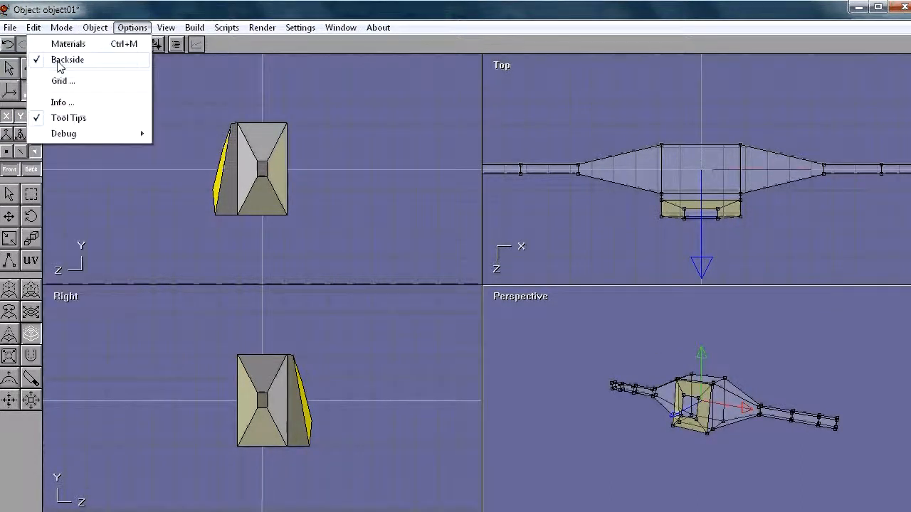
mouse_move(166, 27)
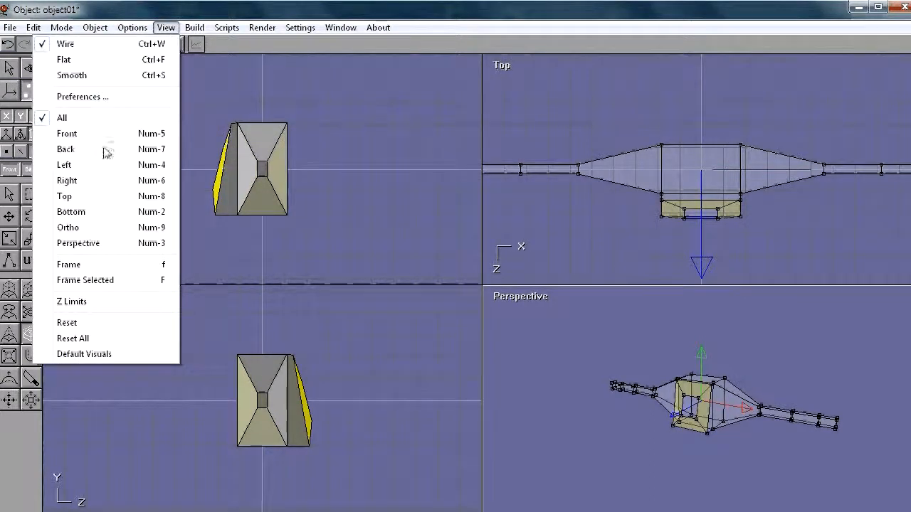
click(71, 59)
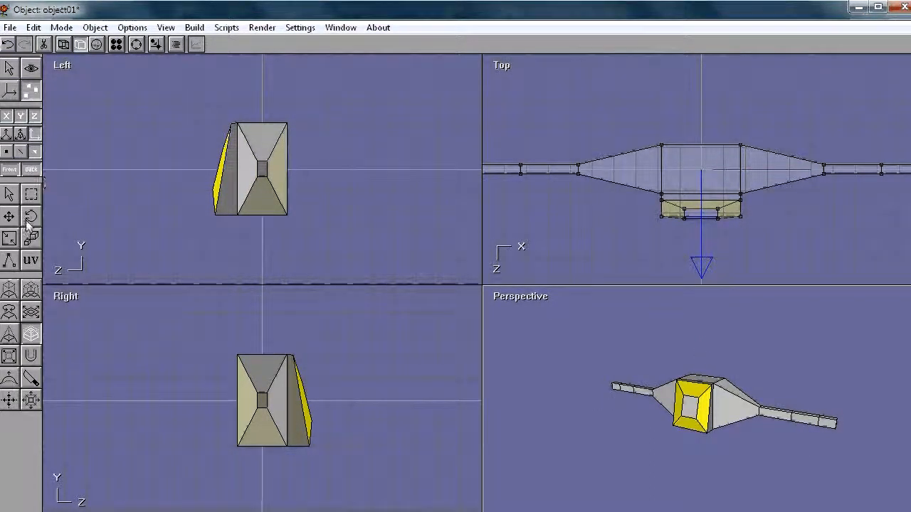
Extrude the front faces of the middle arm segments on both sides far forward and scale up their end faces into flared blocks
click(797, 422)
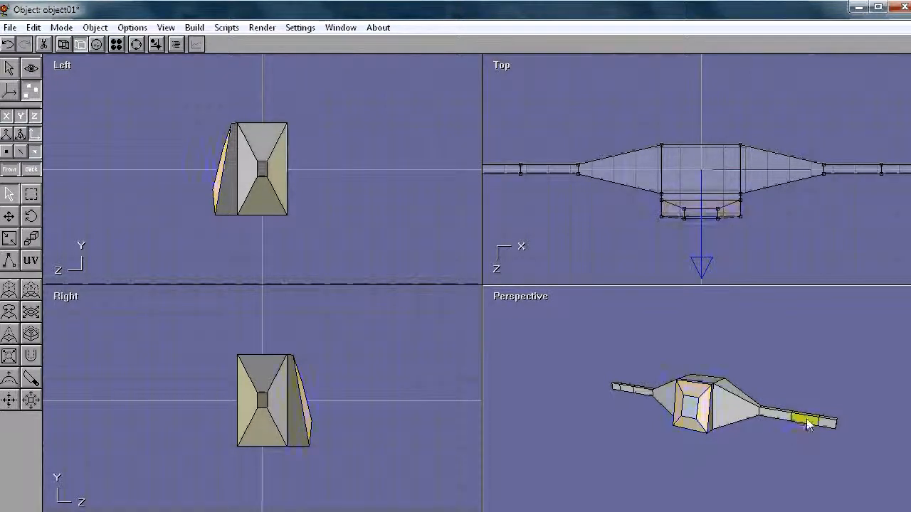
click(627, 391)
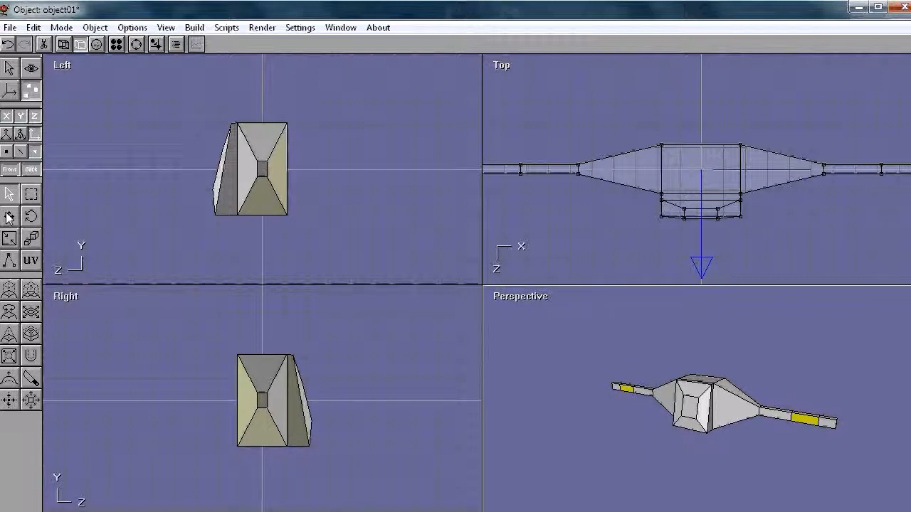
click(9, 293)
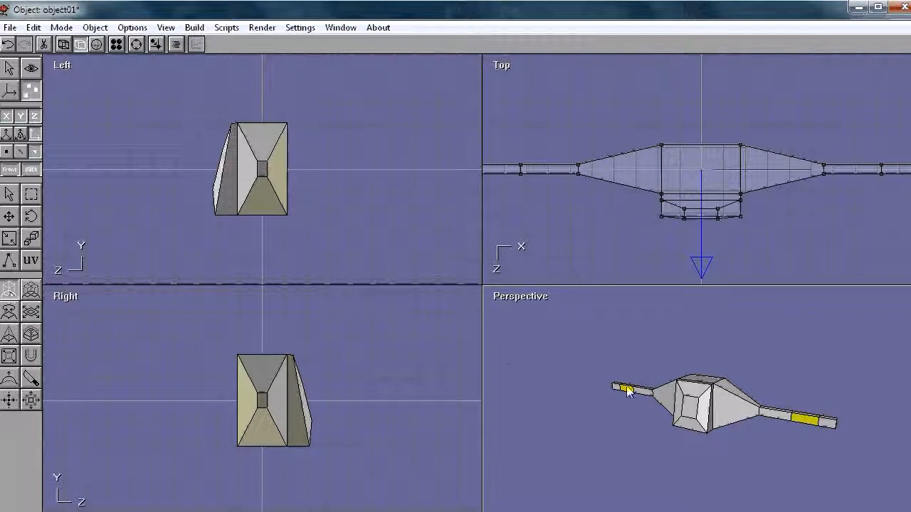
drag(636, 397, 738, 371)
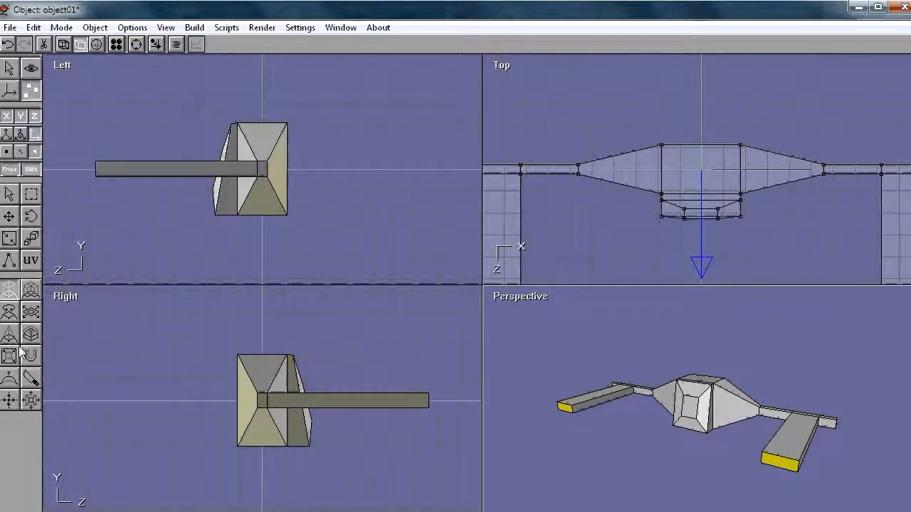
click(30, 311)
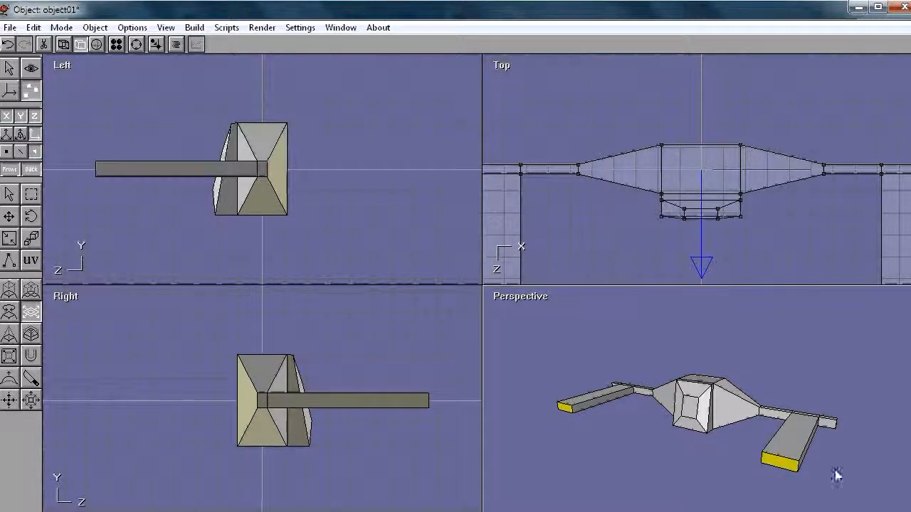
drag(808, 475, 863, 484)
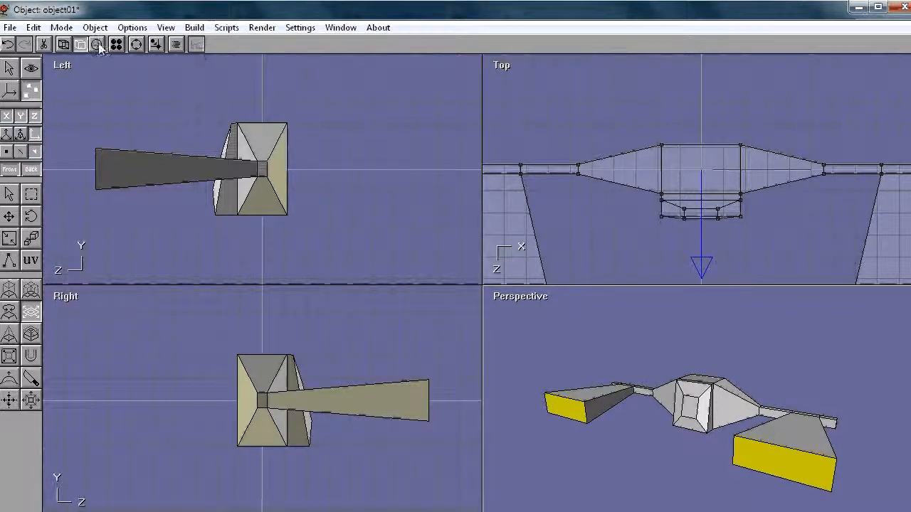
Turn the perspective view around to the model's rear side and select the whole mesh object
click(30, 68)
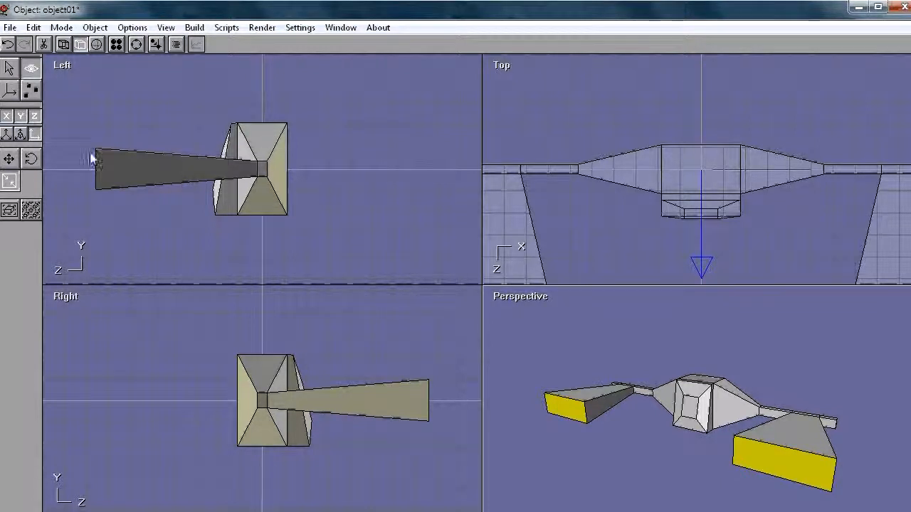
click(31, 158)
drag(733, 431, 663, 418)
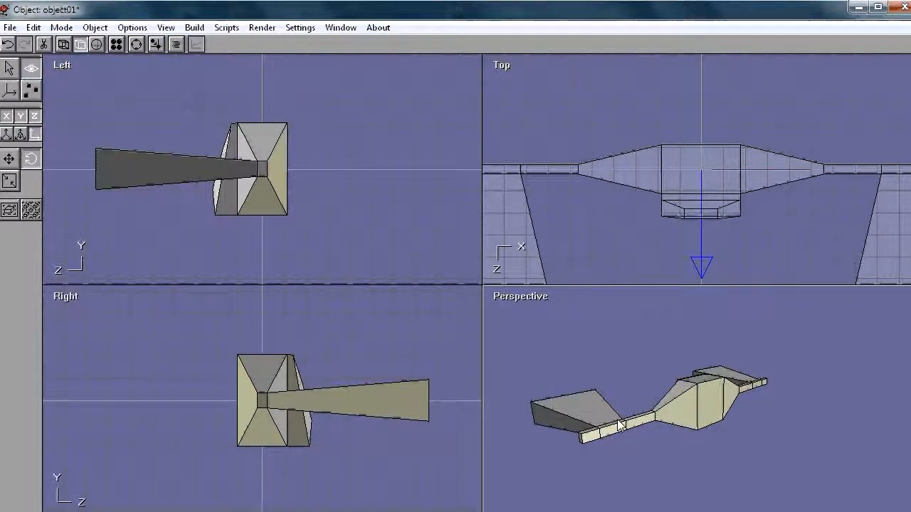
click(30, 90)
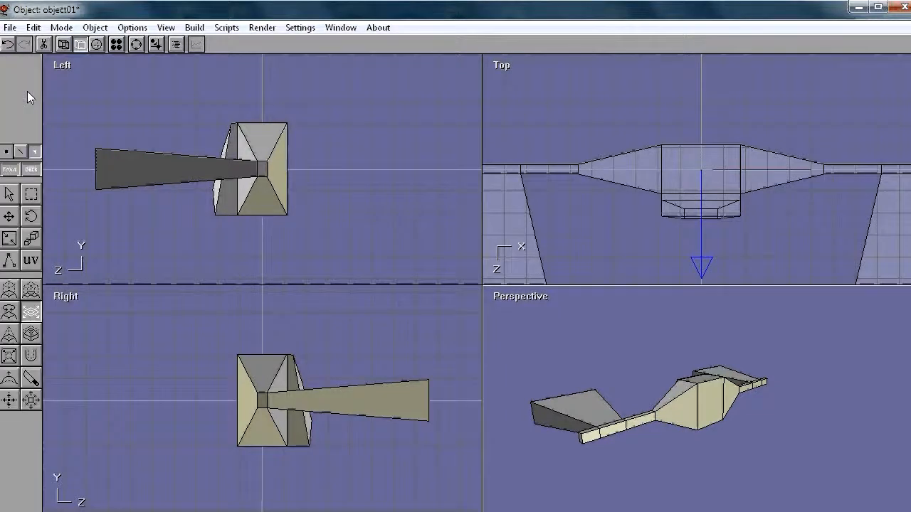
click(12, 68)
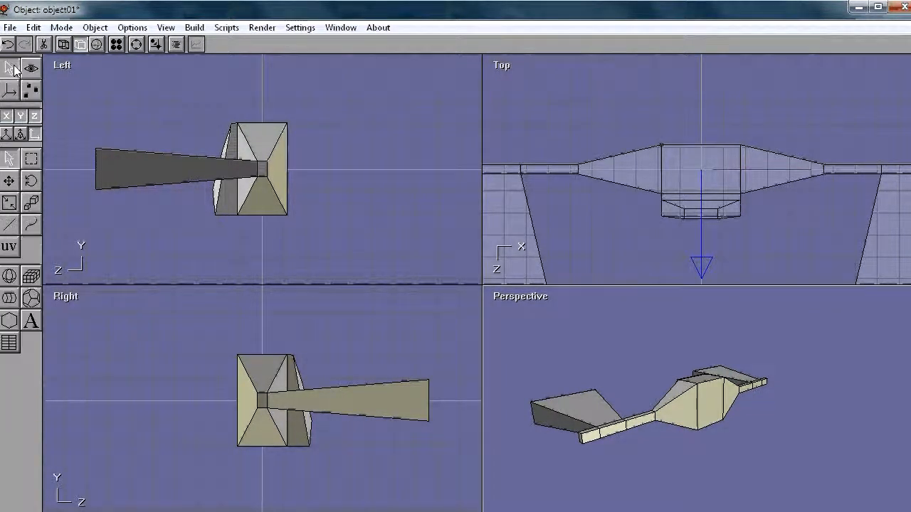
click(717, 407)
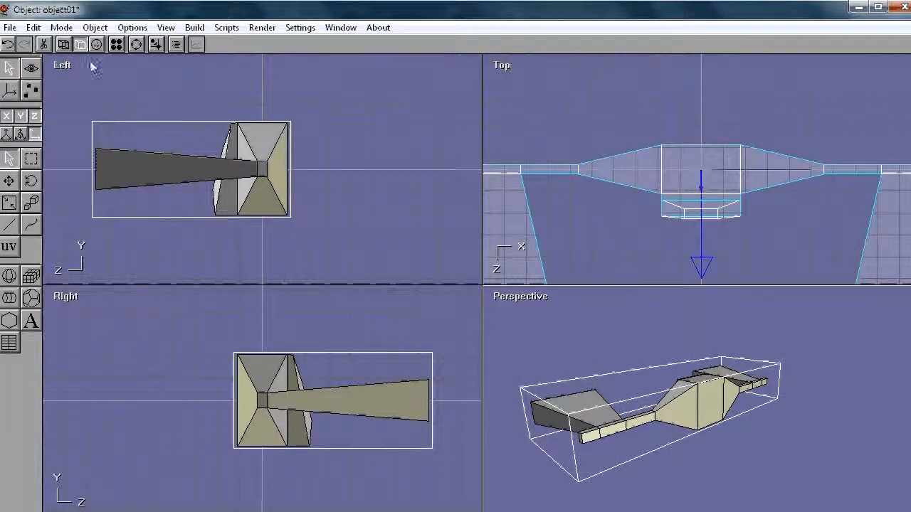
Select the rear faces of the middle arm segments on both sides and extrude them together far backward
click(30, 90)
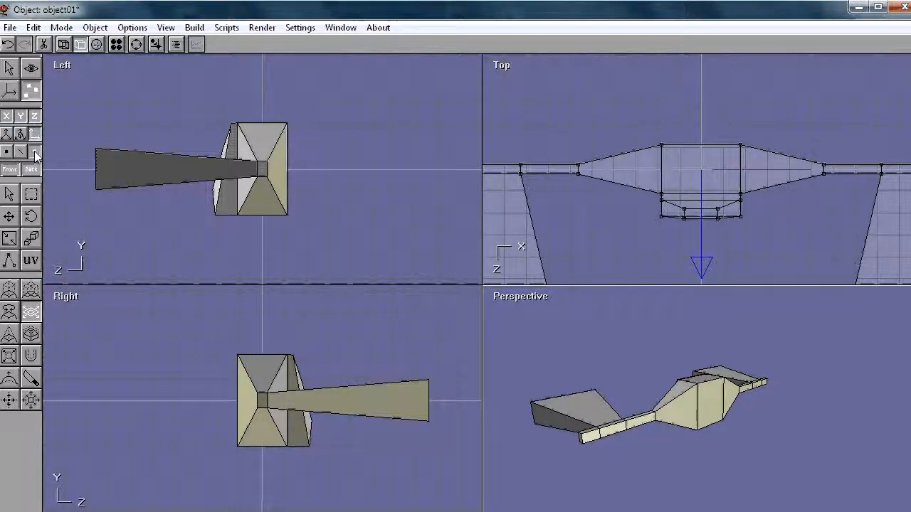
click(9, 194)
click(617, 431)
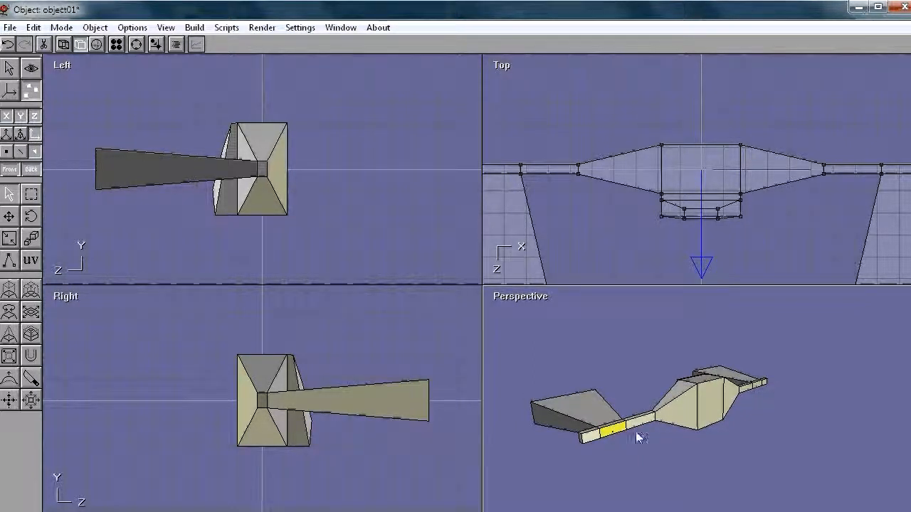
click(755, 399)
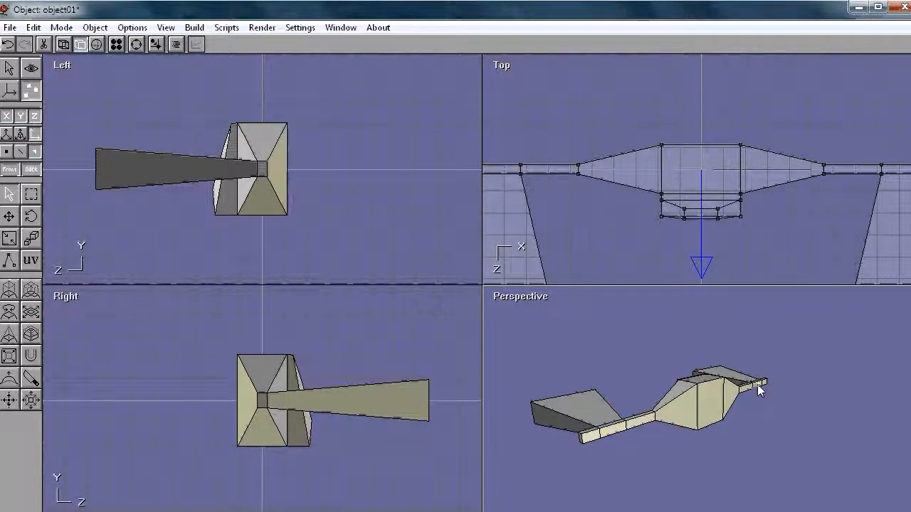
click(612, 431)
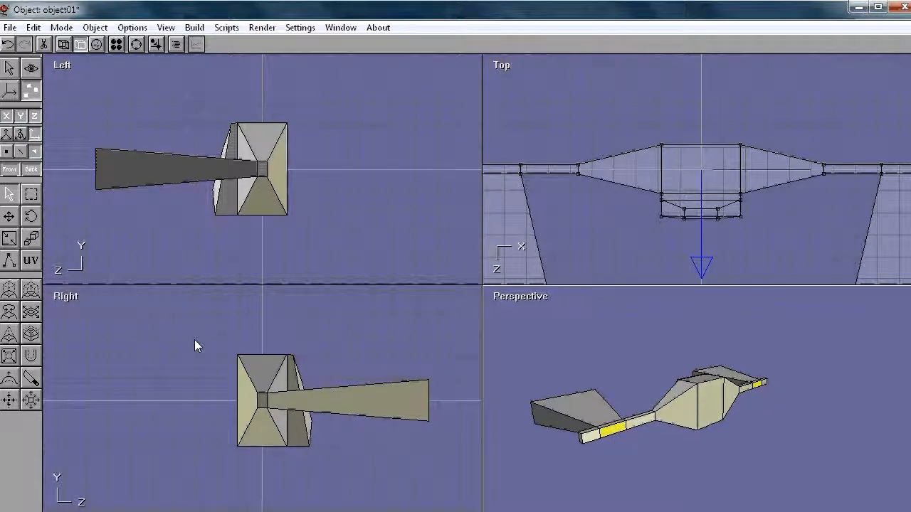
click(10, 292)
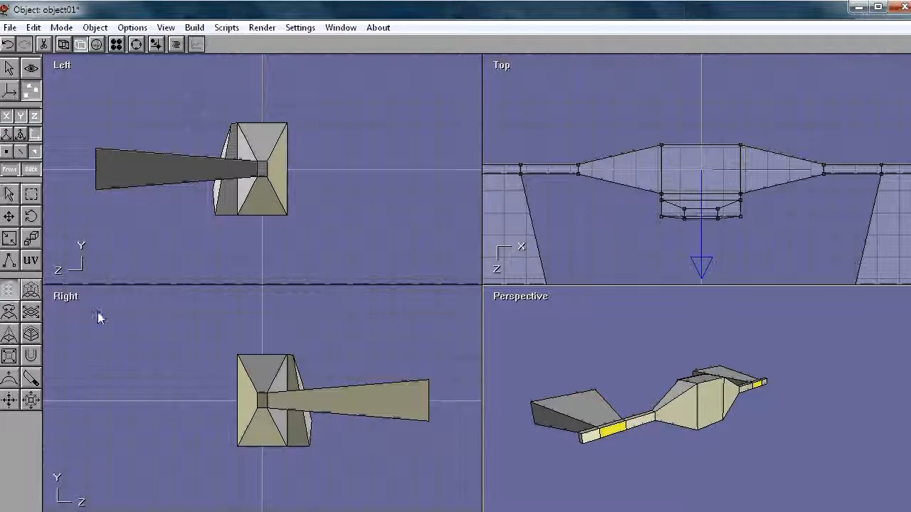
drag(621, 435, 875, 501)
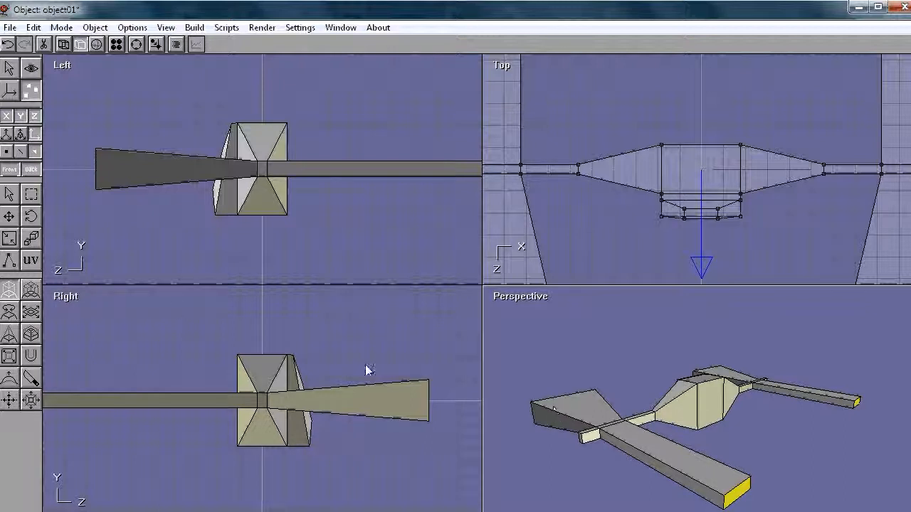
Select the edges of the two flared front ends and scale them up to roughly three times their height
click(31, 68)
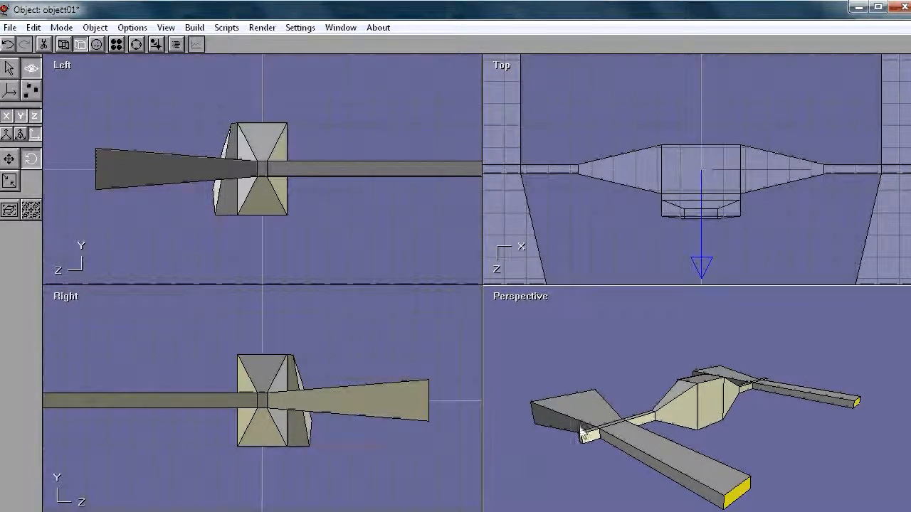
drag(577, 399, 711, 461)
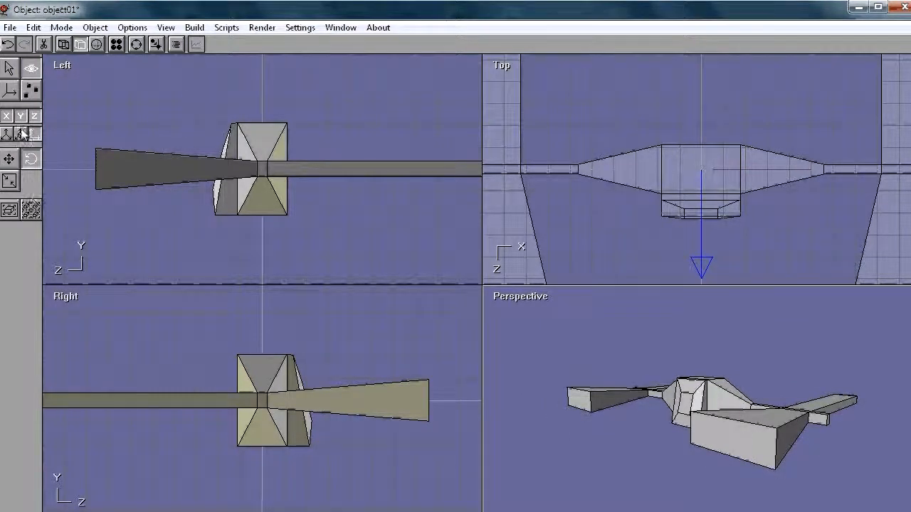
click(32, 91)
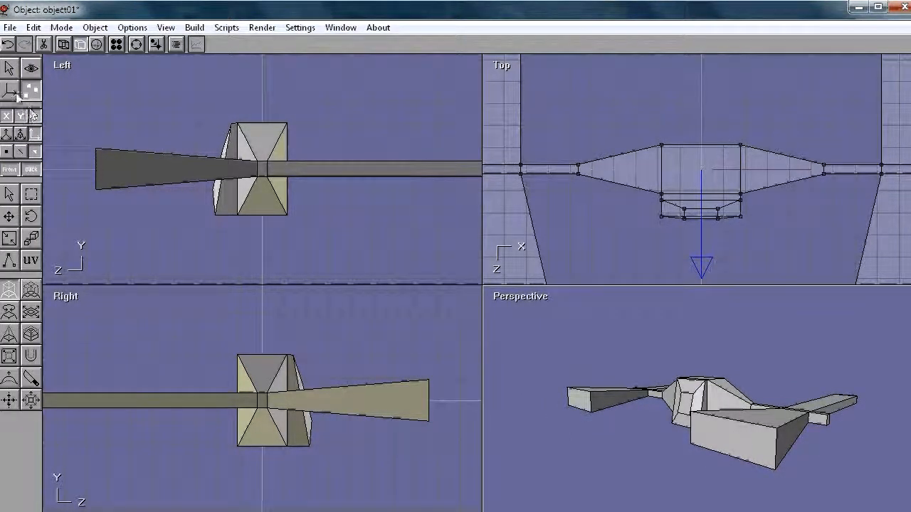
click(9, 195)
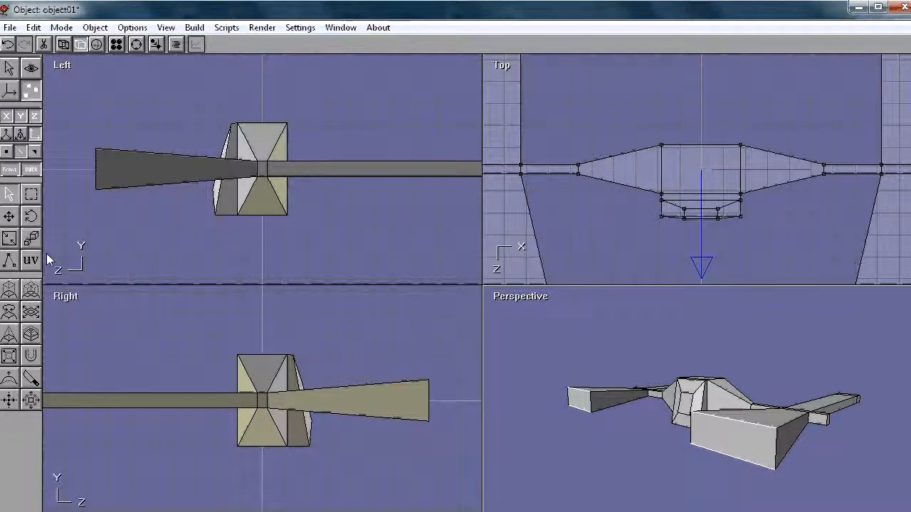
click(9, 238)
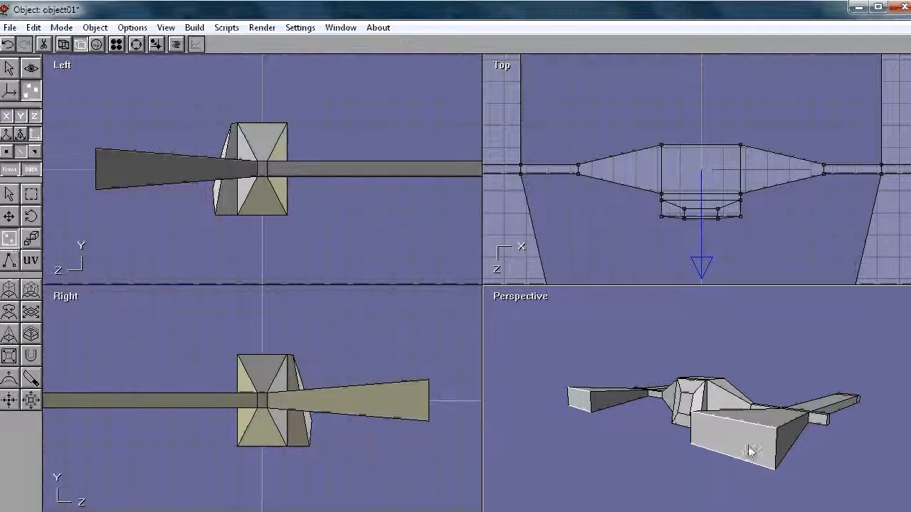
drag(724, 420, 722, 378)
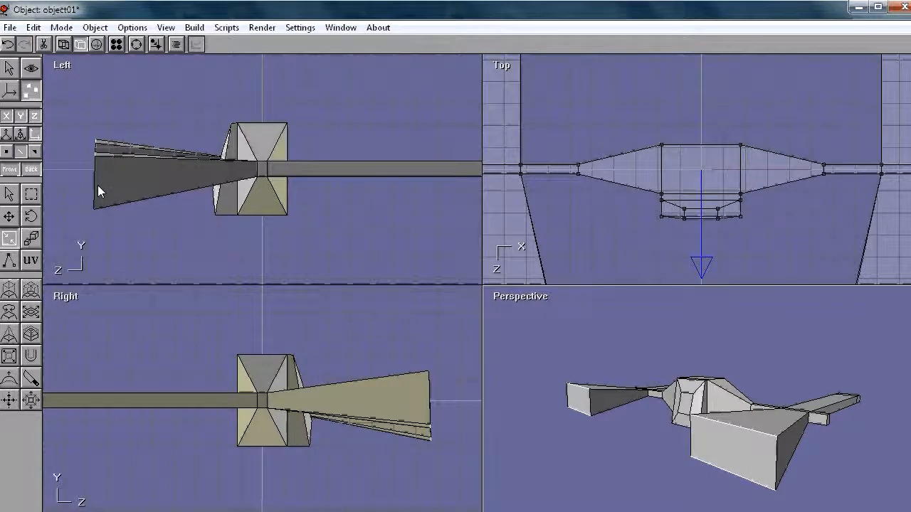
key(ctrl+z)
drag(112, 149, 160, 93)
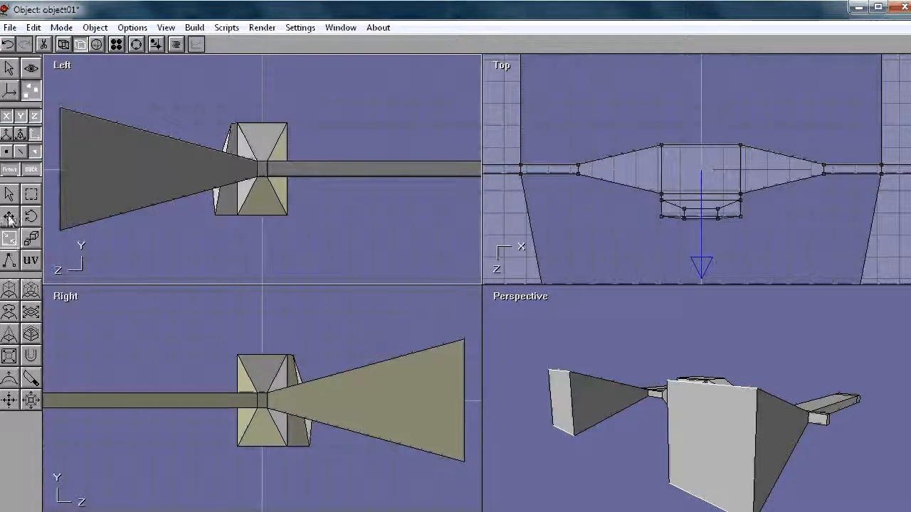
Select both enlarged front end faces, extrude them slightly forward, and inset them to leave a narrow border
click(569, 417)
shift+click(723, 428)
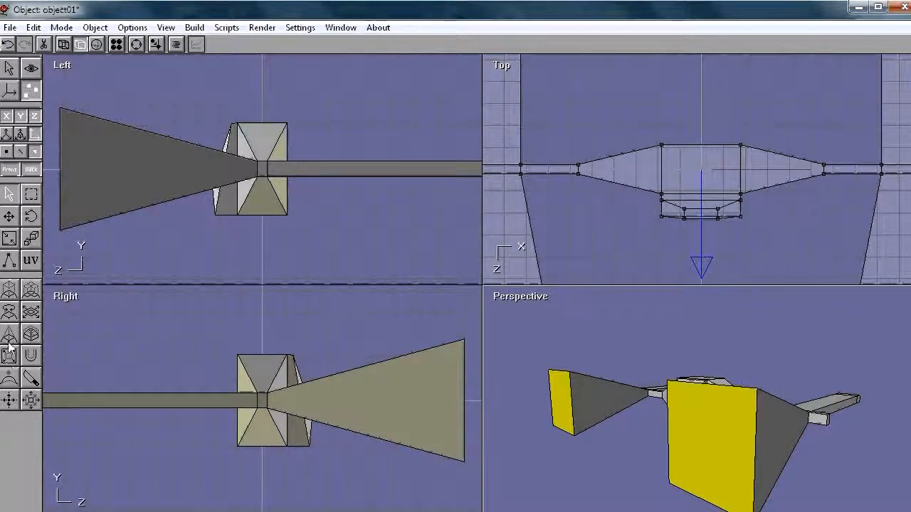
click(12, 290)
drag(686, 433, 729, 419)
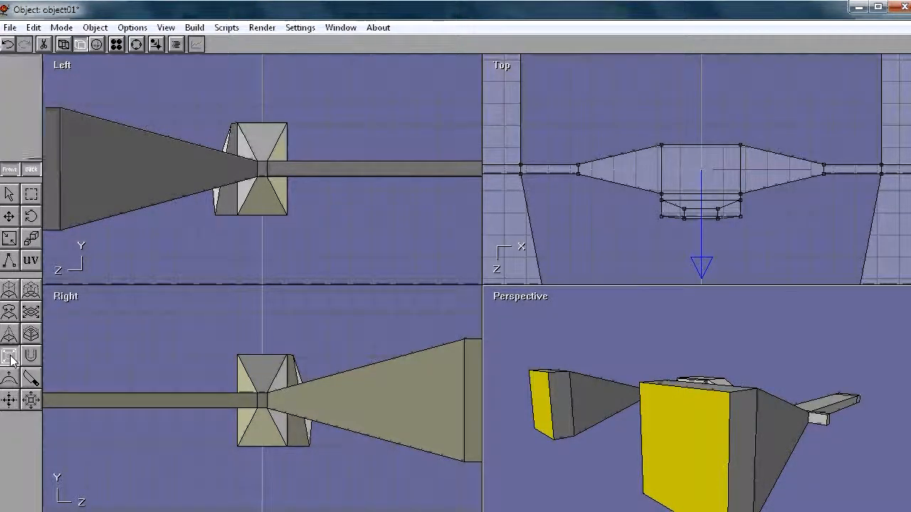
click(11, 360)
drag(712, 411, 734, 408)
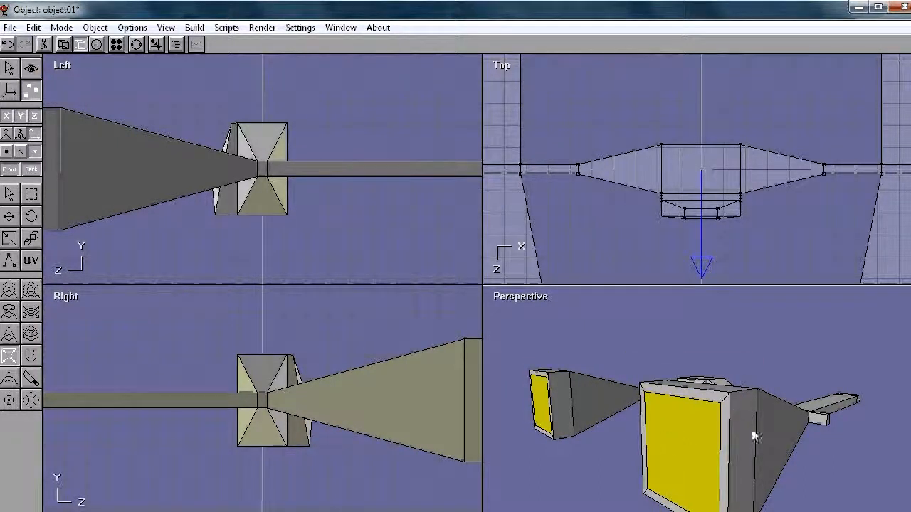
Try the Peak tool on the two inset front faces and undo the result
click(10, 337)
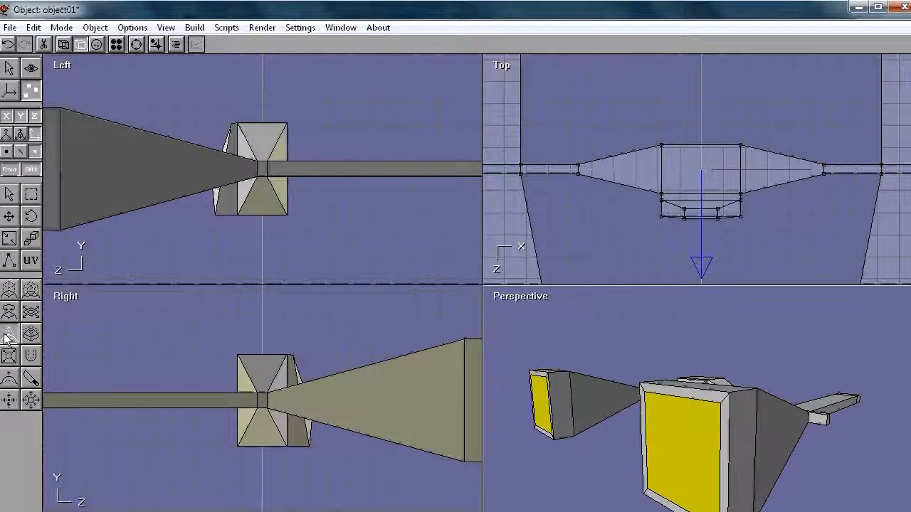
drag(628, 461, 697, 421)
key(ctrl+z)
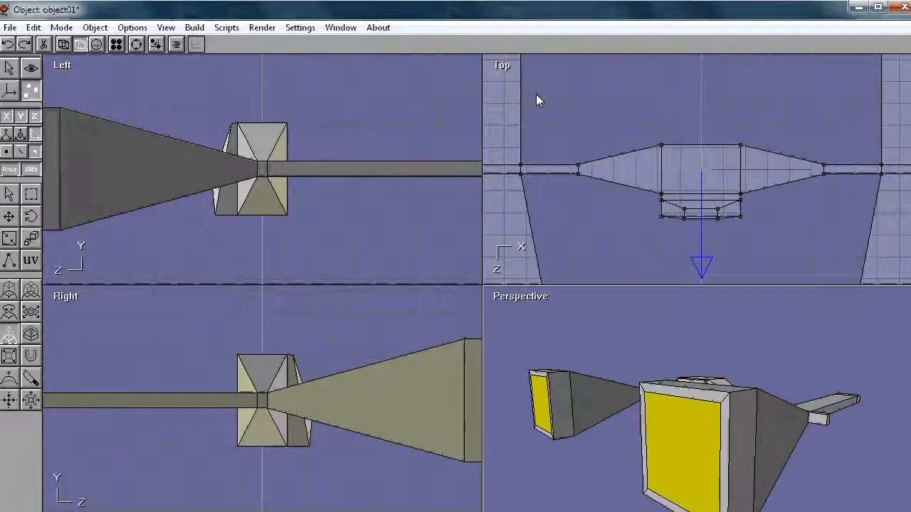
Switch the Perspective and Right views to wireframe display
click(166, 29)
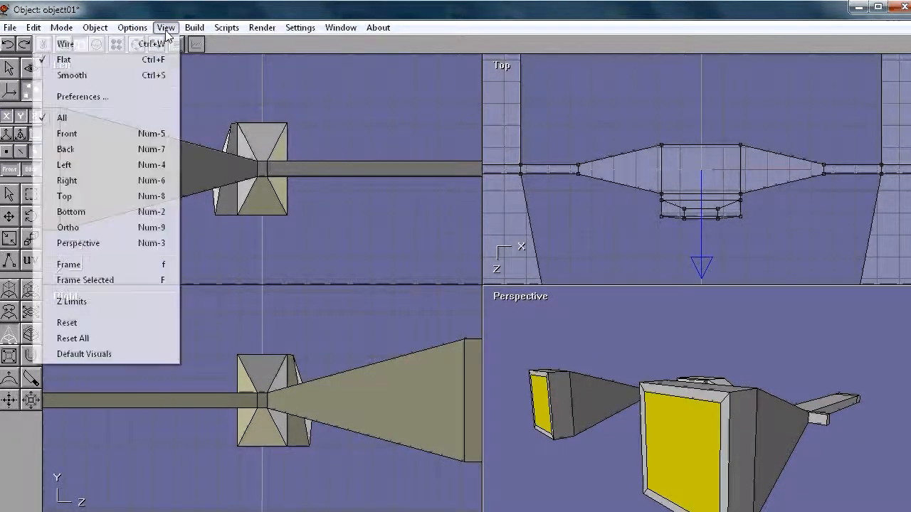
click(111, 48)
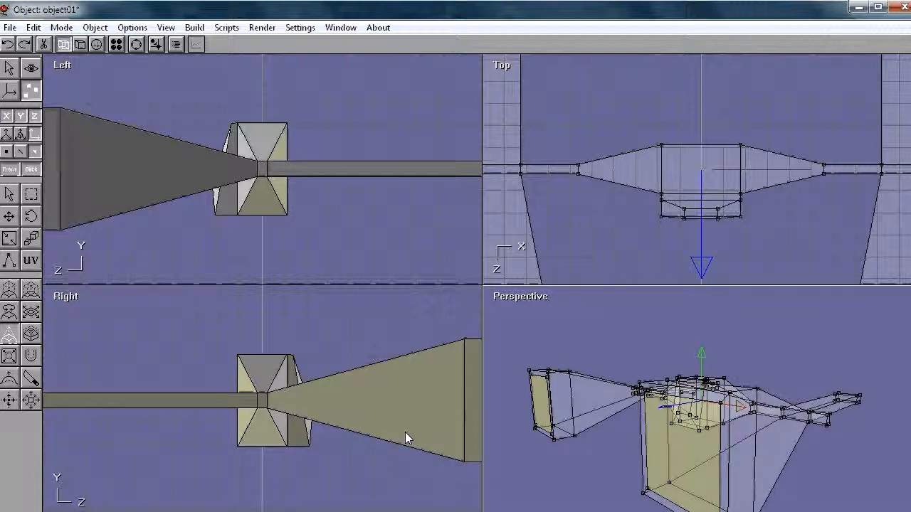
click(322, 310)
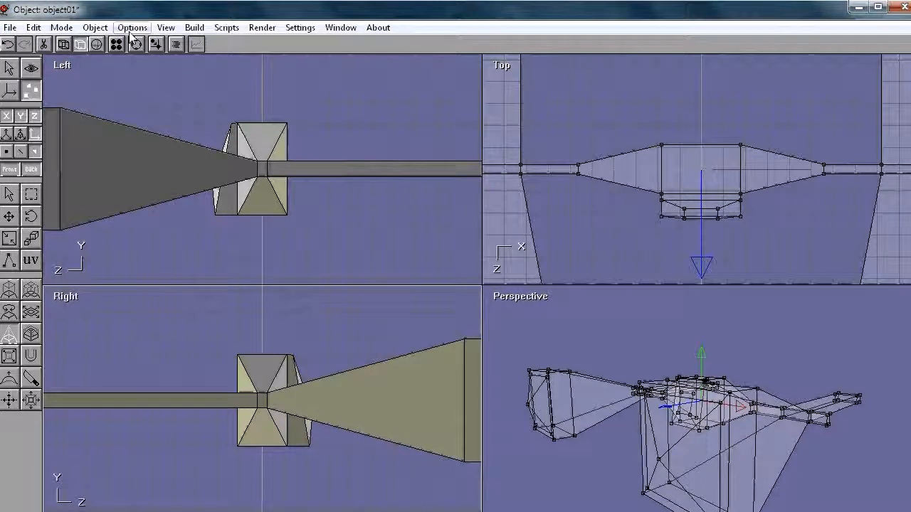
click(167, 27)
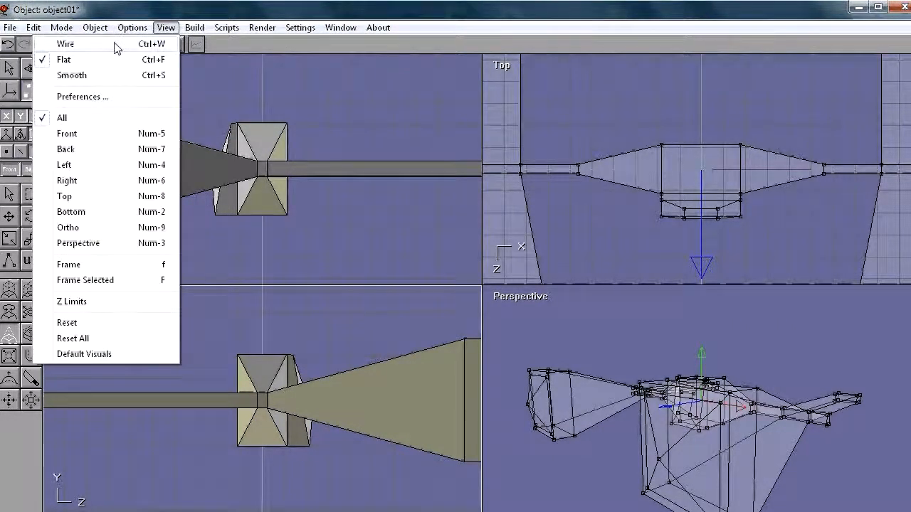
click(111, 45)
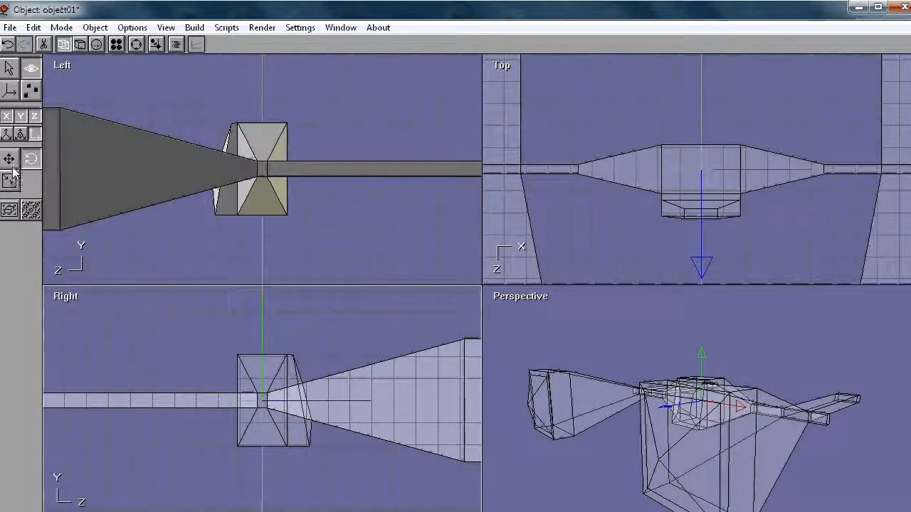
Undo the outward peak and peak both inset front faces deep inward, to points close to the arms
click(9, 158)
drag(376, 402, 259, 400)
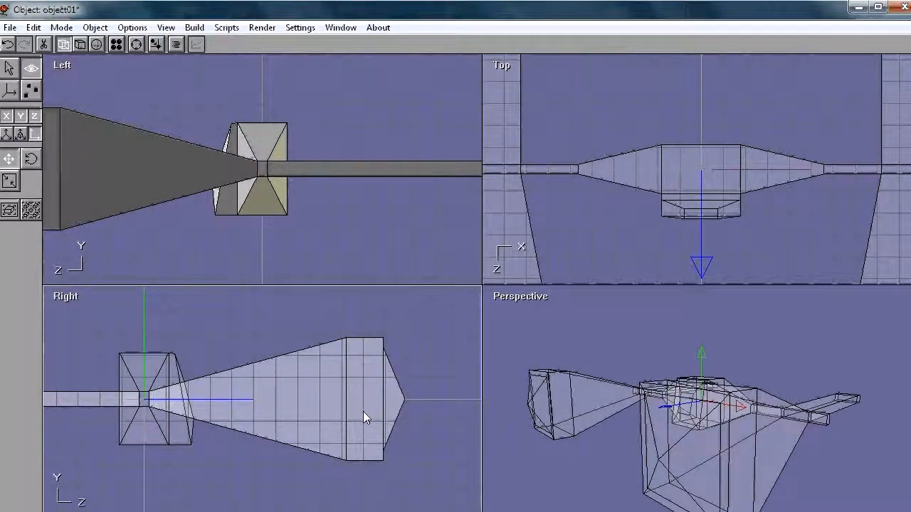
click(348, 316)
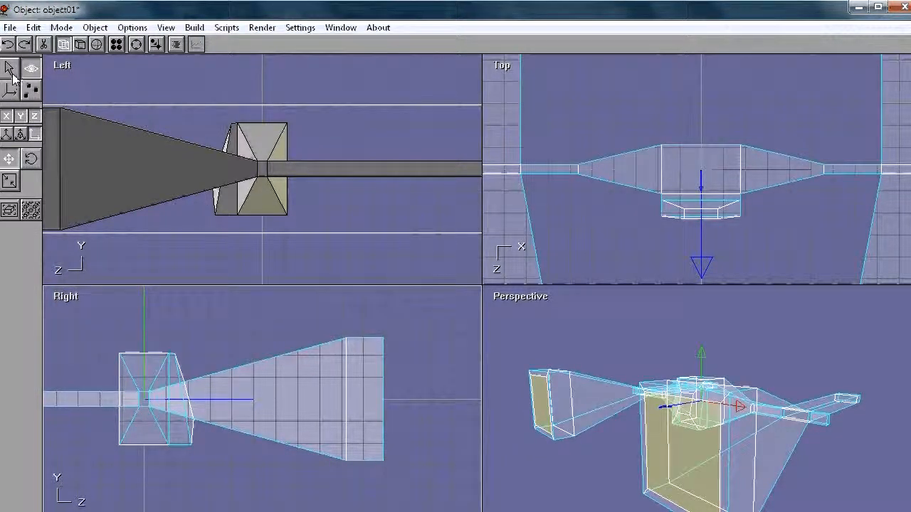
click(28, 91)
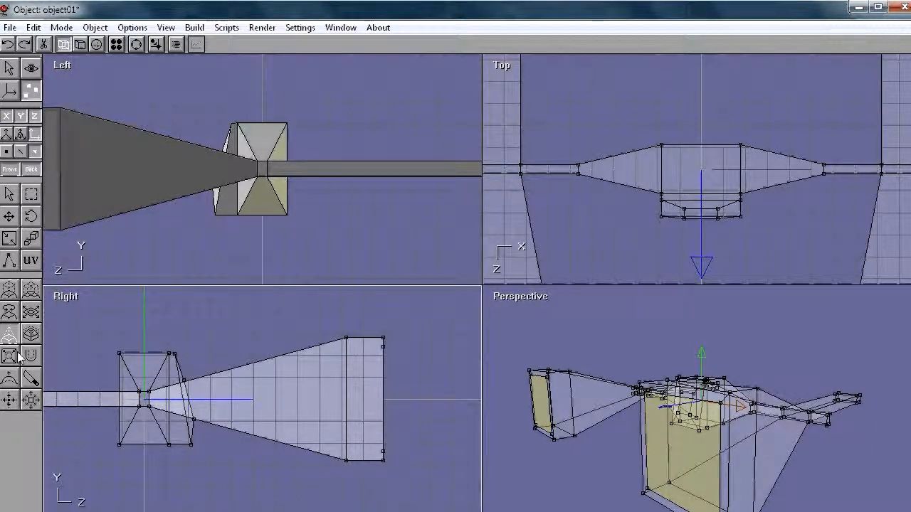
drag(357, 397, 174, 403)
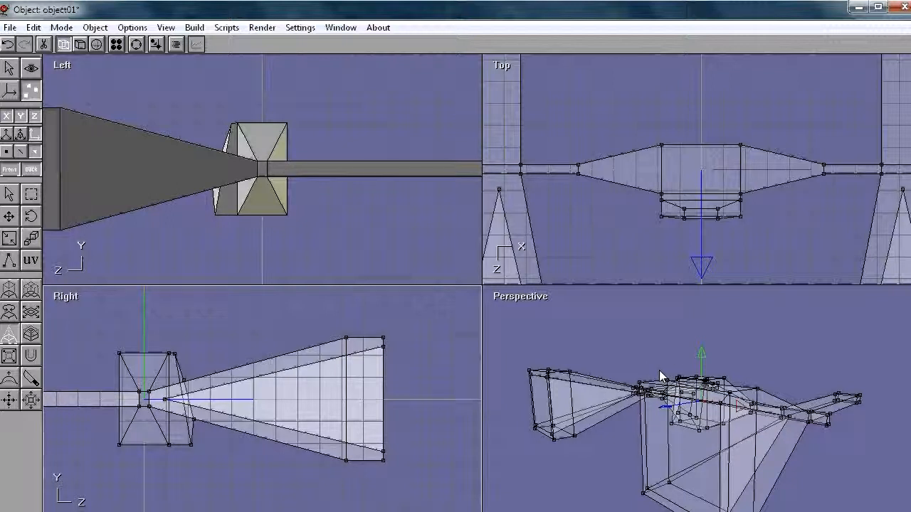
Restore flat shading in the Right and Perspective views, return to object editing, and turn the perspective view to the model's rear
click(165, 28)
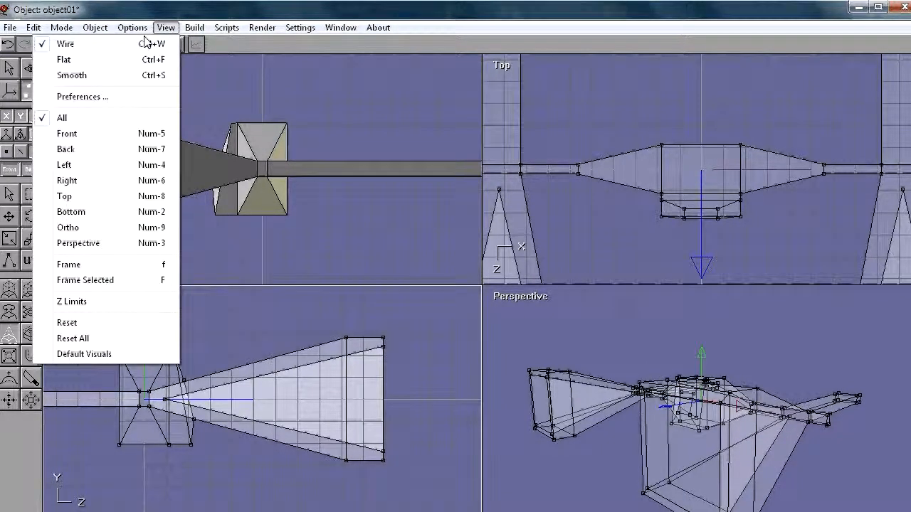
click(90, 60)
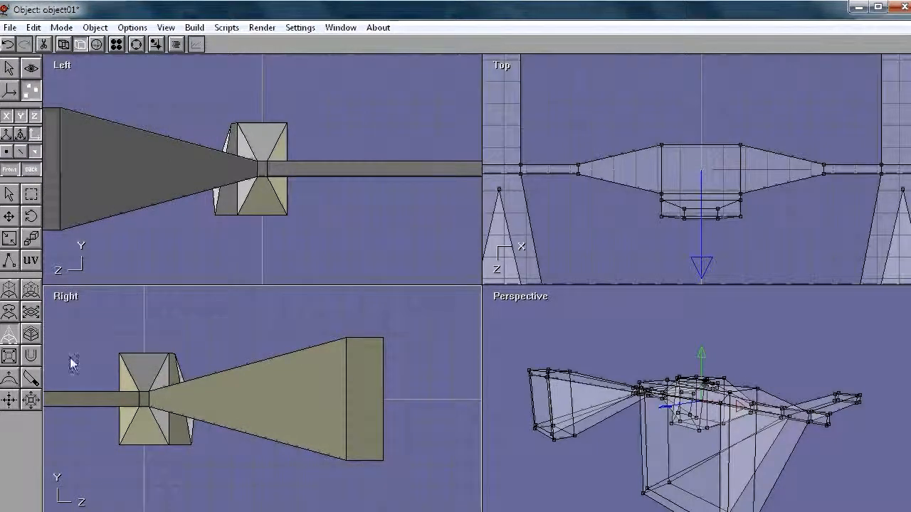
click(9, 195)
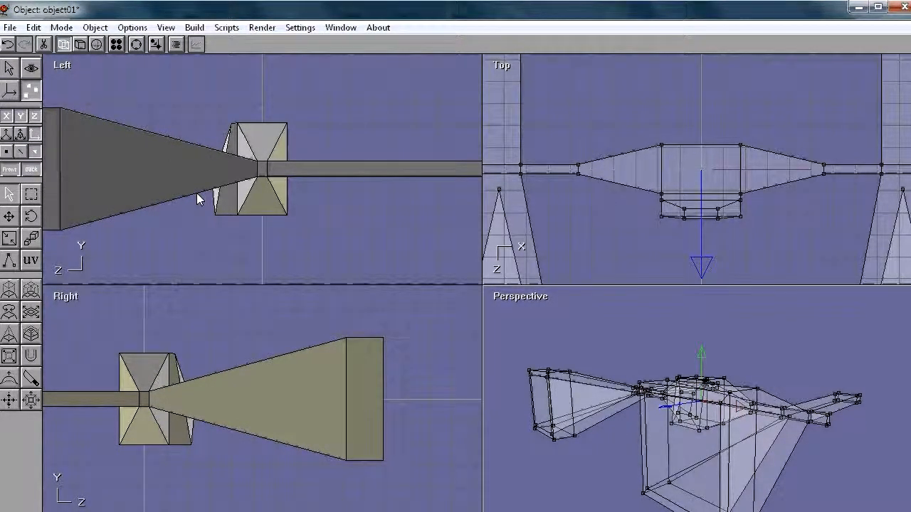
click(166, 27)
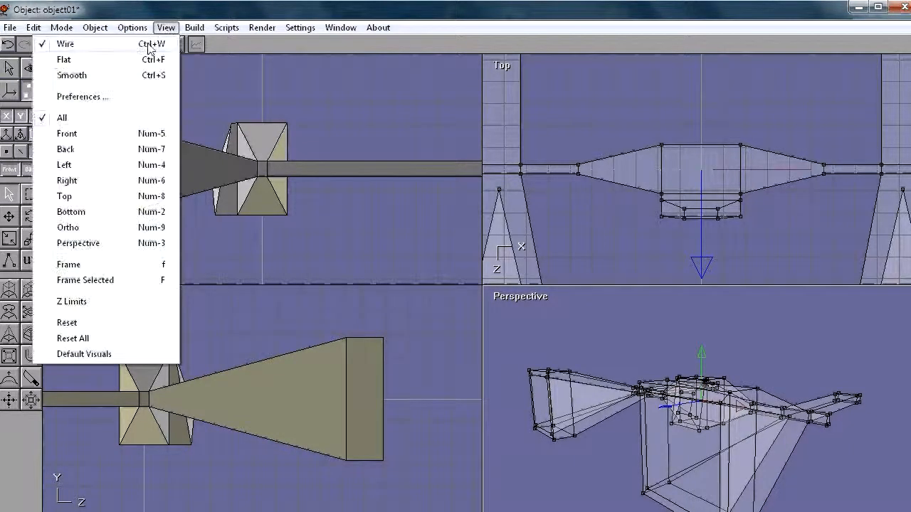
click(107, 59)
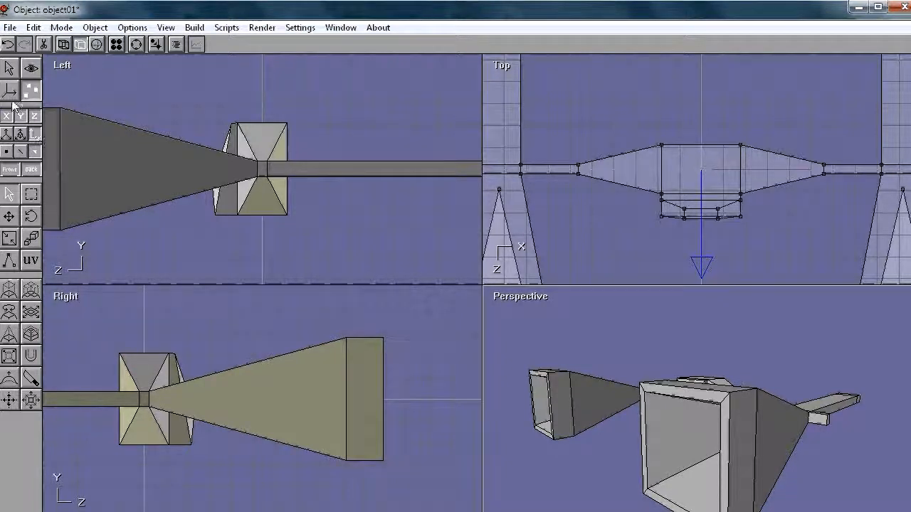
click(10, 68)
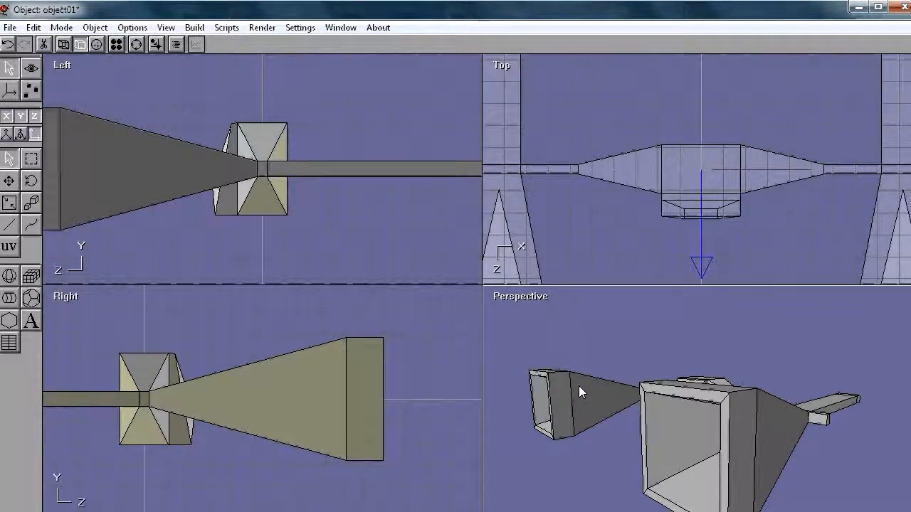
click(31, 68)
click(30, 158)
drag(698, 403, 575, 395)
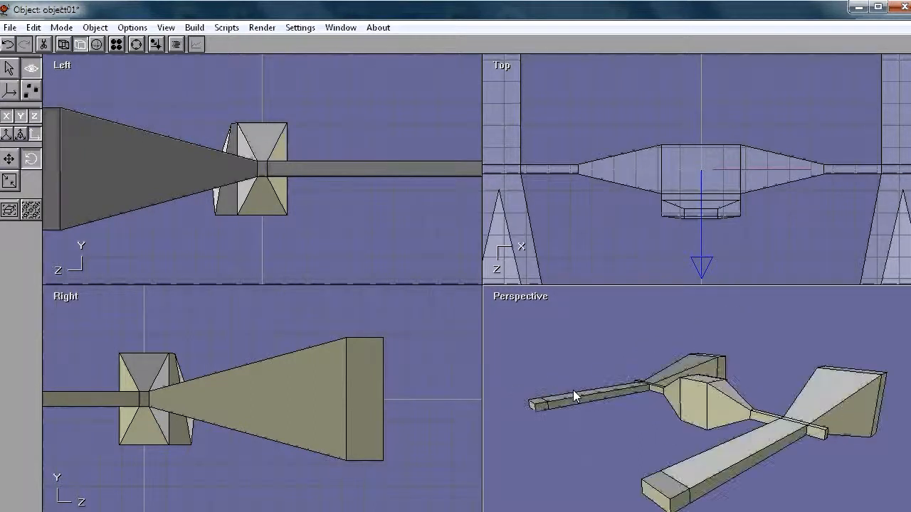
Save the project as "space ship 2" in the models folder
click(10, 28)
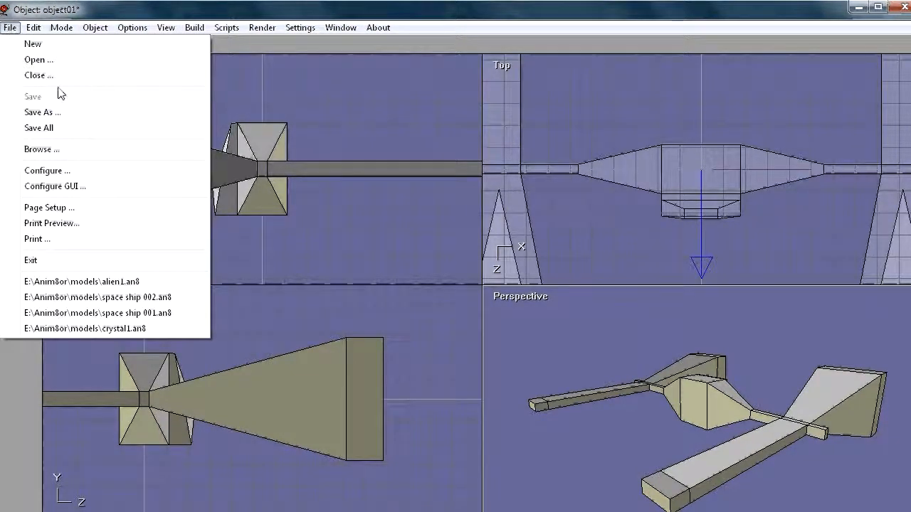
click(45, 114)
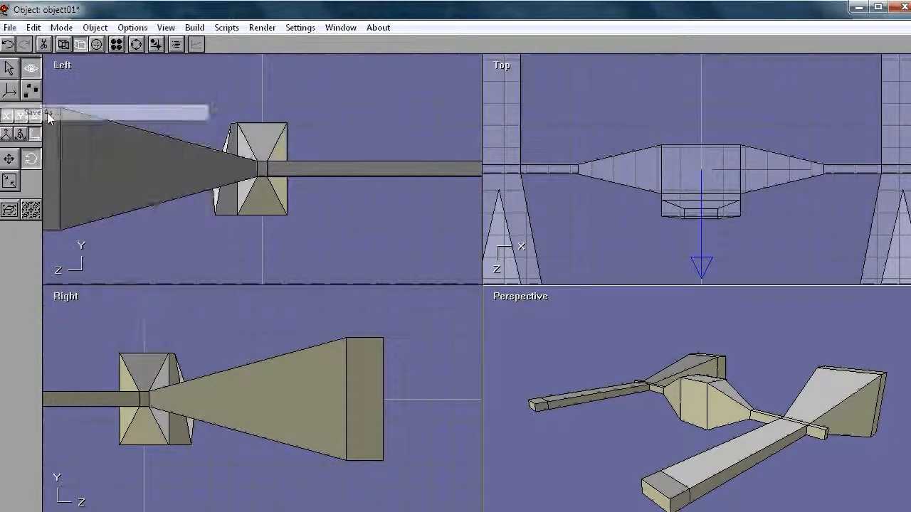
double_click(243, 190)
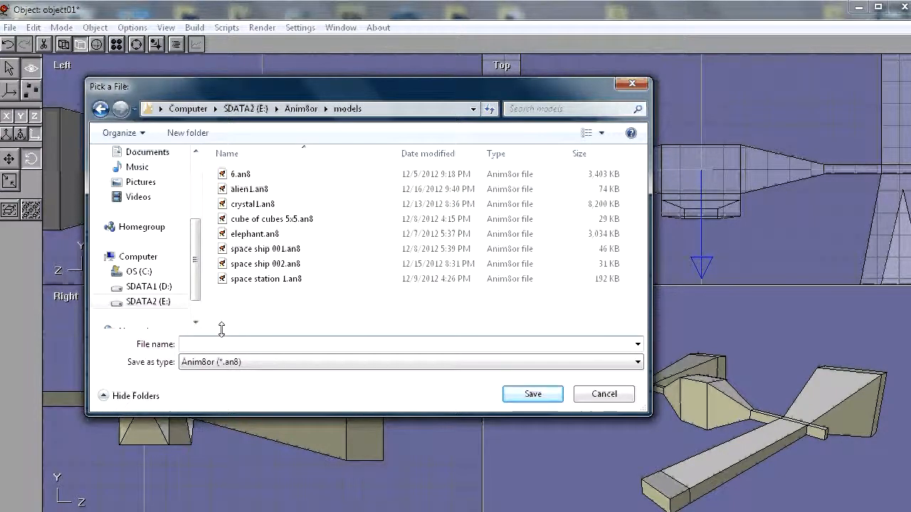
text(spa)
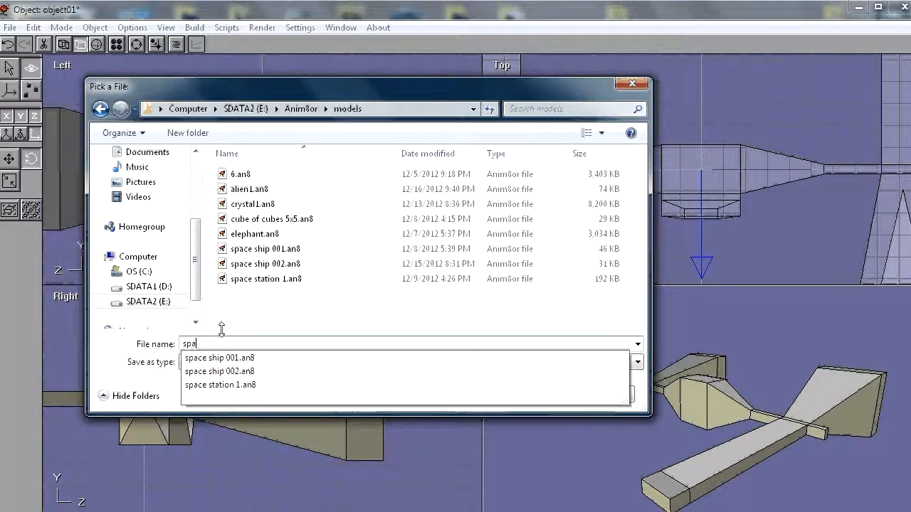
text(ce ship 2)
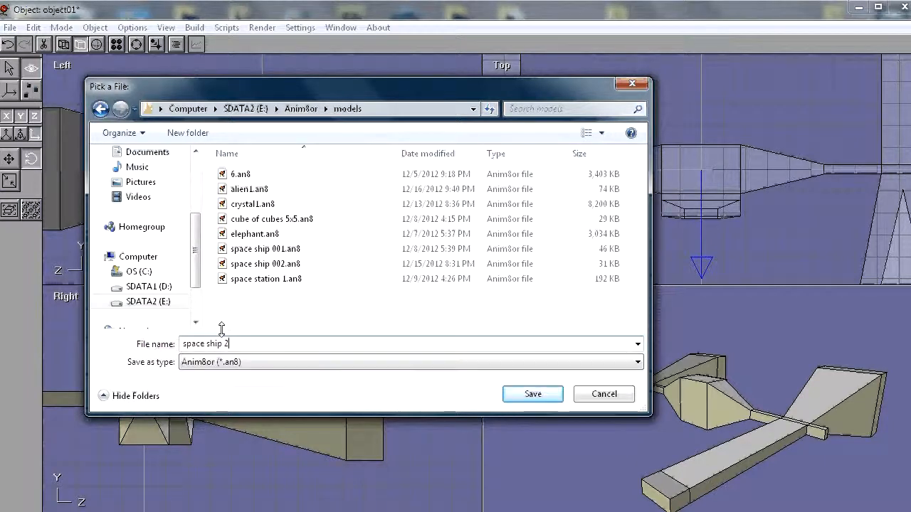
click(542, 396)
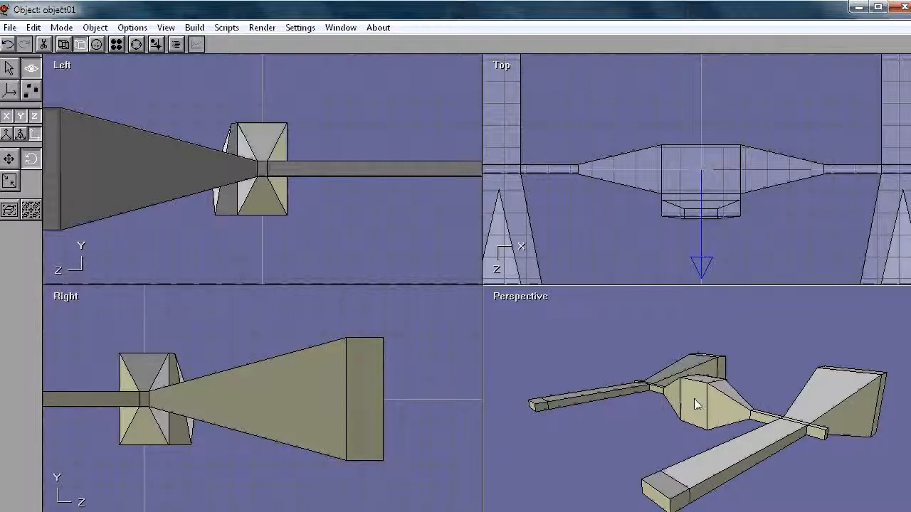
Select the whole ship mesh and subdivide its faces with a tension of 0.000
click(9, 69)
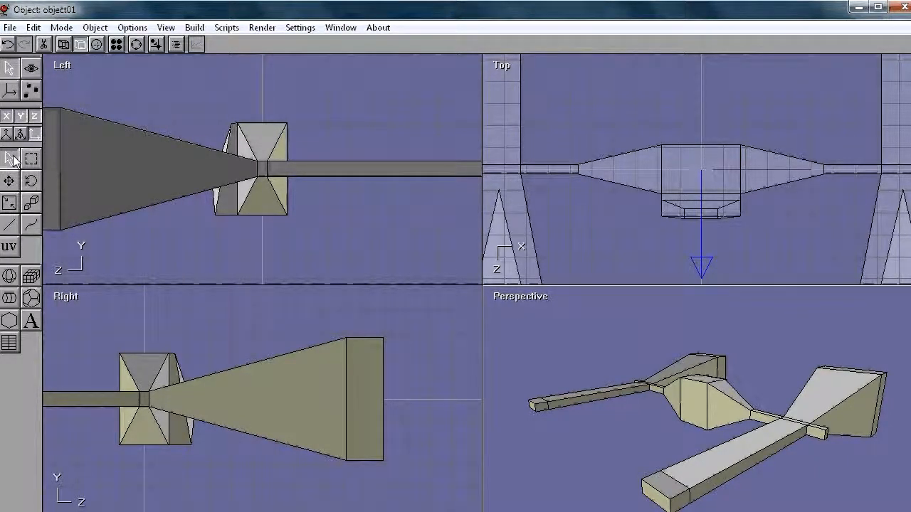
click(696, 395)
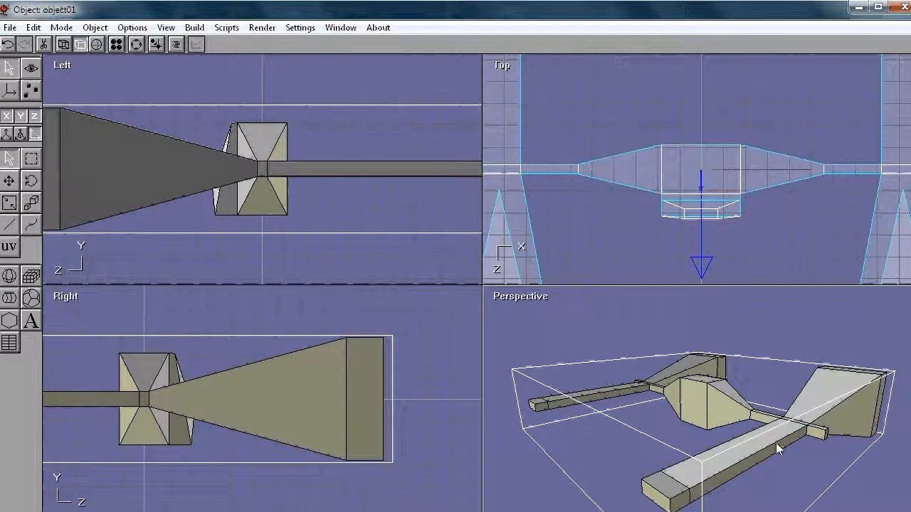
click(194, 28)
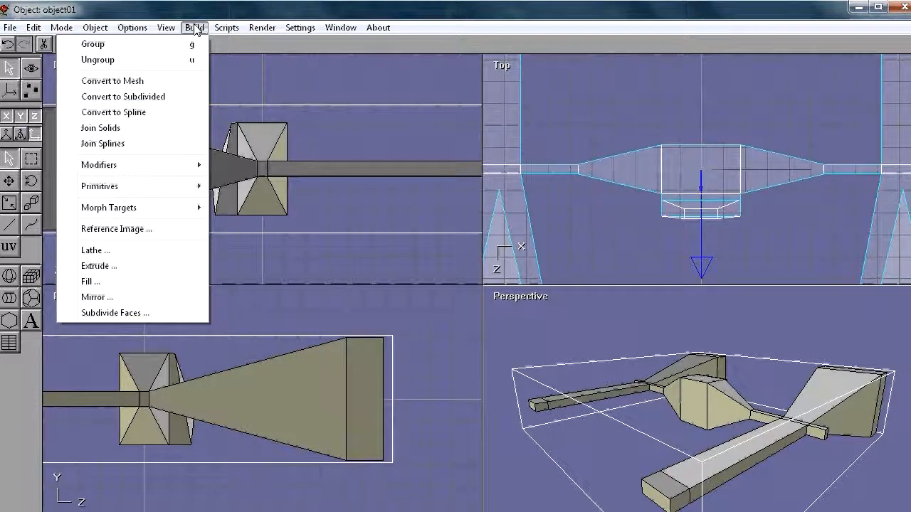
click(113, 313)
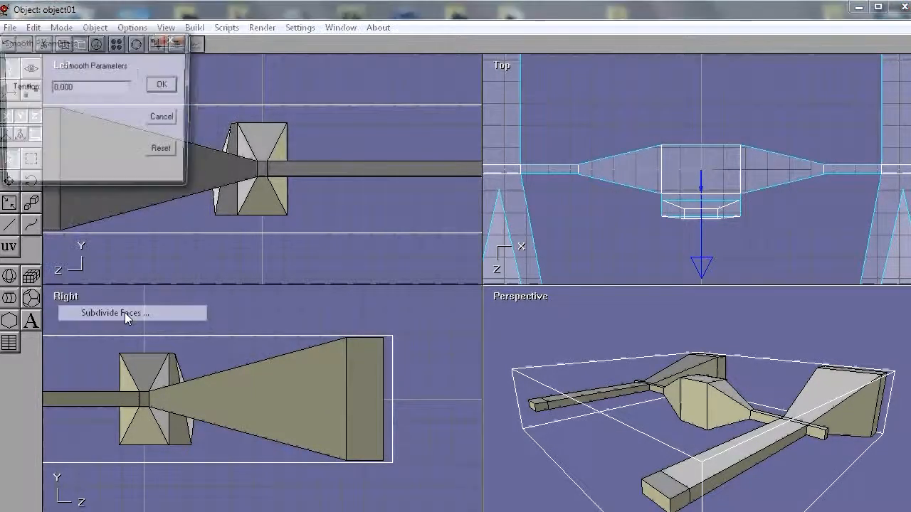
click(165, 86)
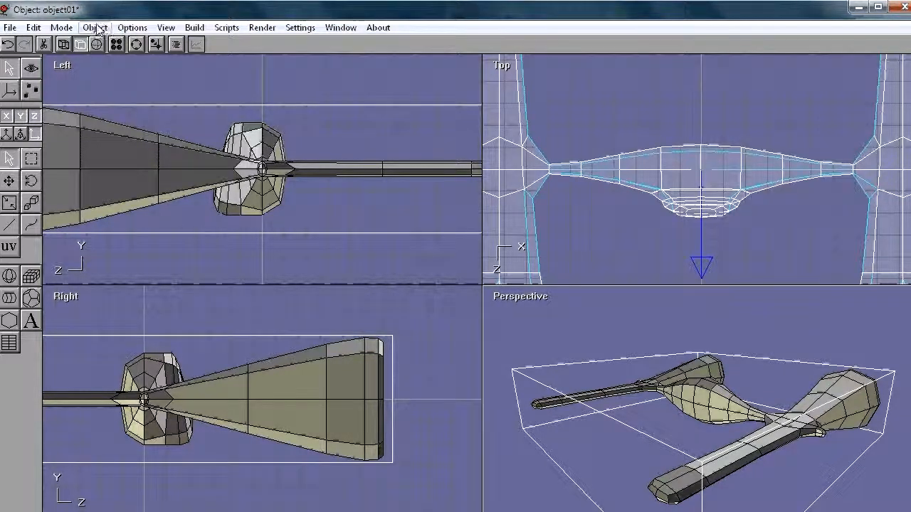
Show the Perspective view alone and display the model with smooth shading
click(518, 301)
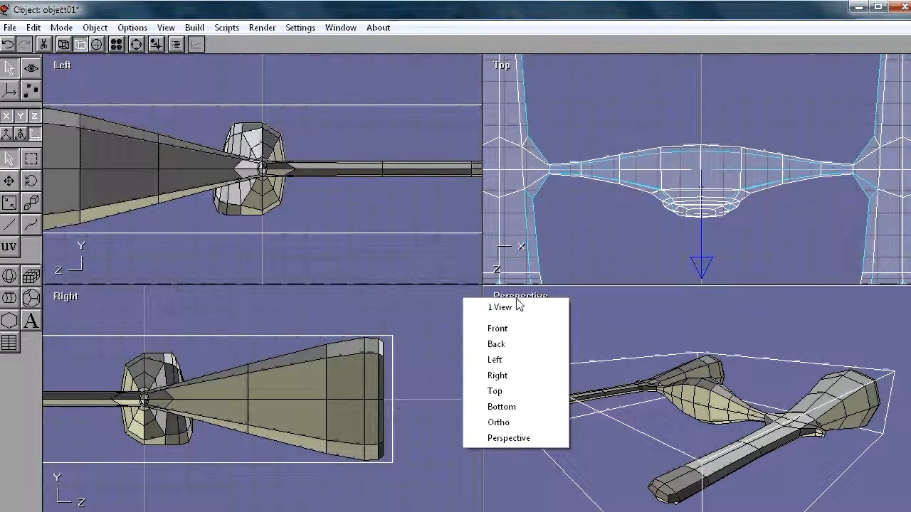
click(518, 312)
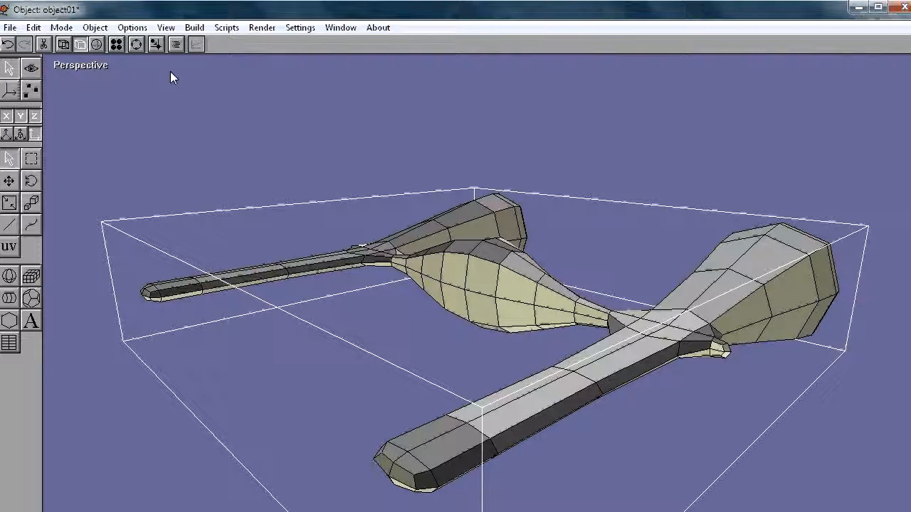
click(166, 28)
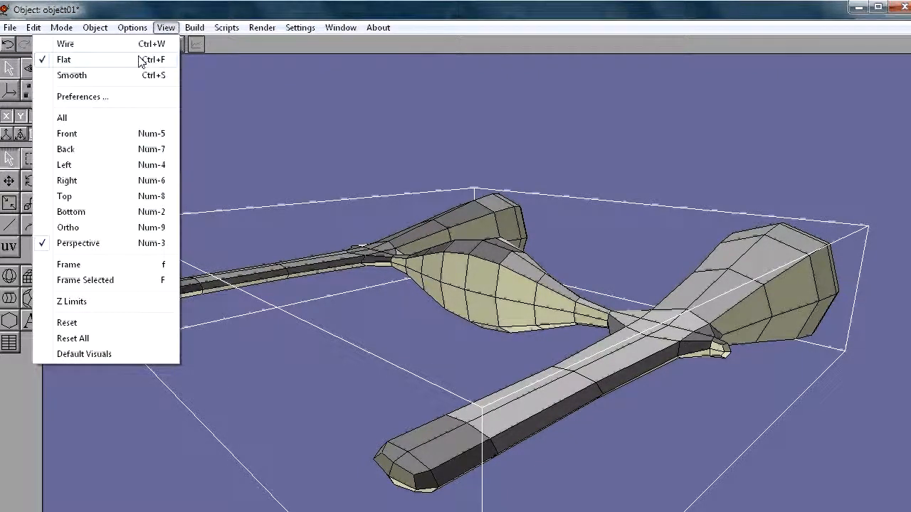
click(78, 75)
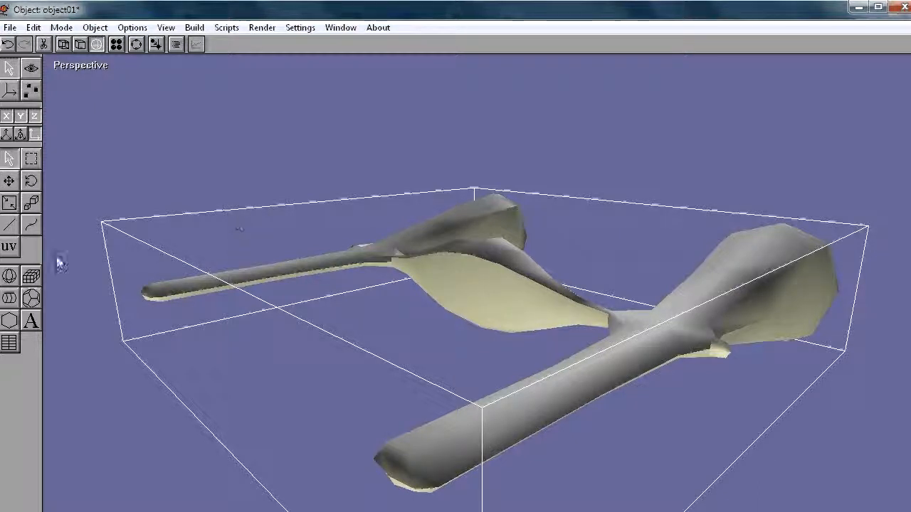
Subdivide the ship's faces a second time with a tension of 0.000 and display the mesh with flat shading
click(198, 30)
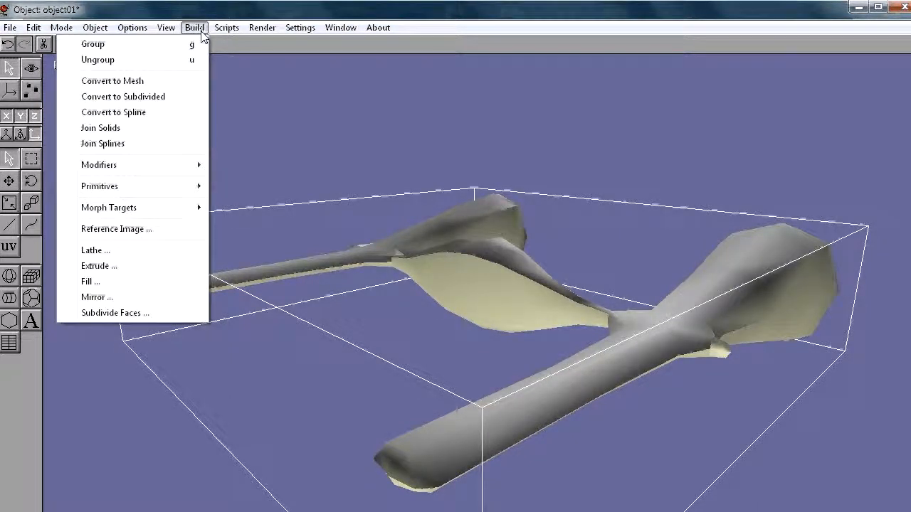
click(143, 313)
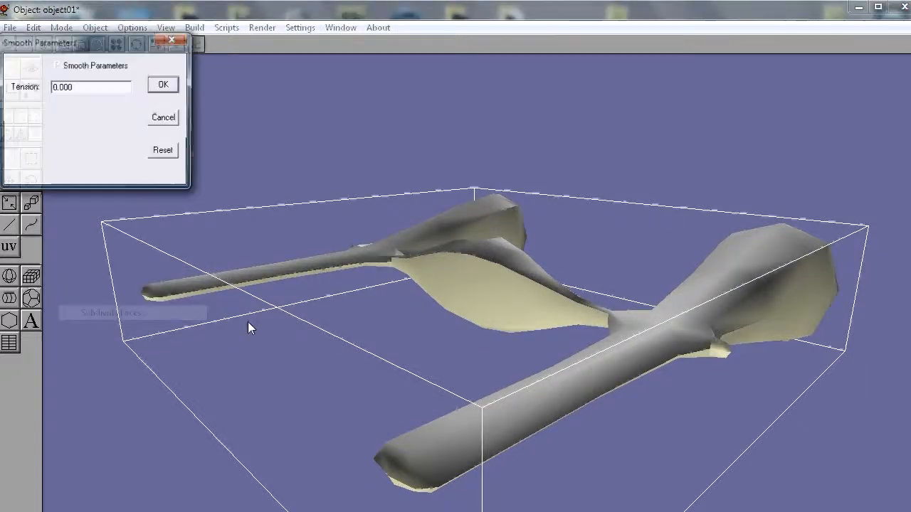
click(165, 85)
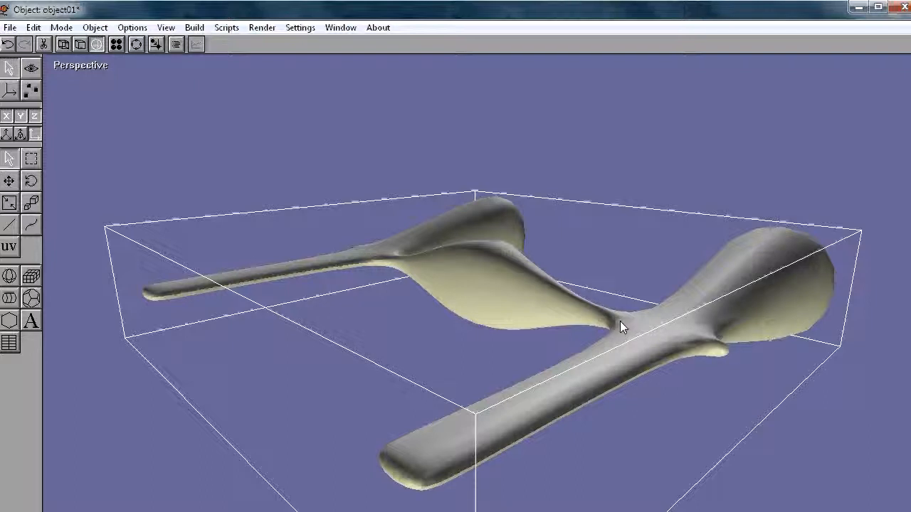
click(166, 27)
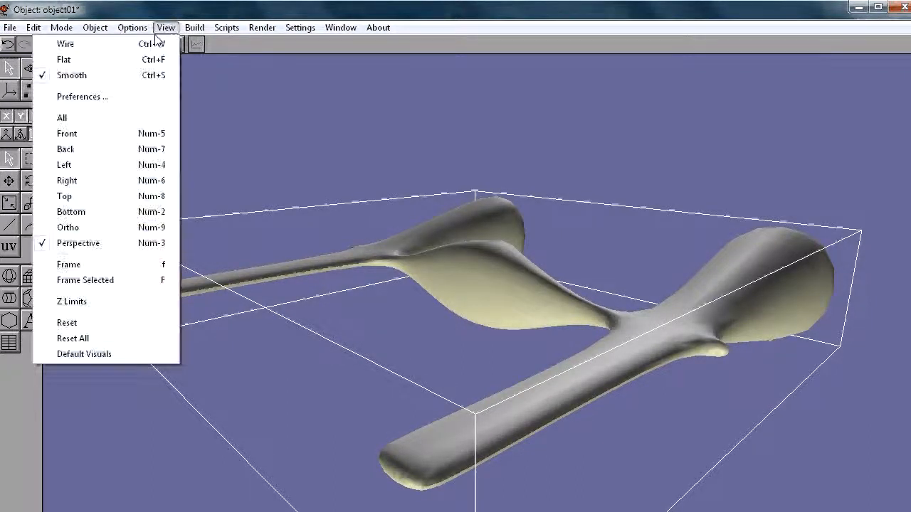
click(117, 58)
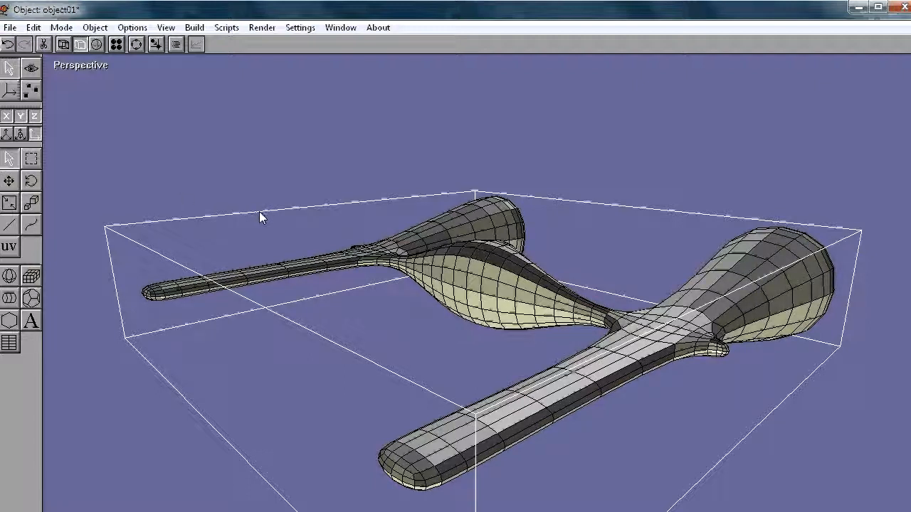
Undo both face subdivisions and convert the blocky ship mesh into a subdivided object
key(ctrl+z)
key(ctrl+z)
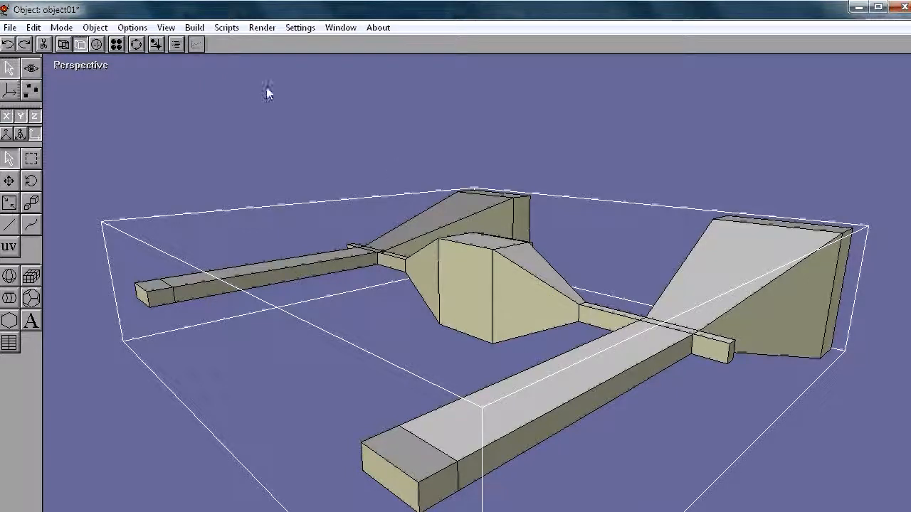
click(193, 28)
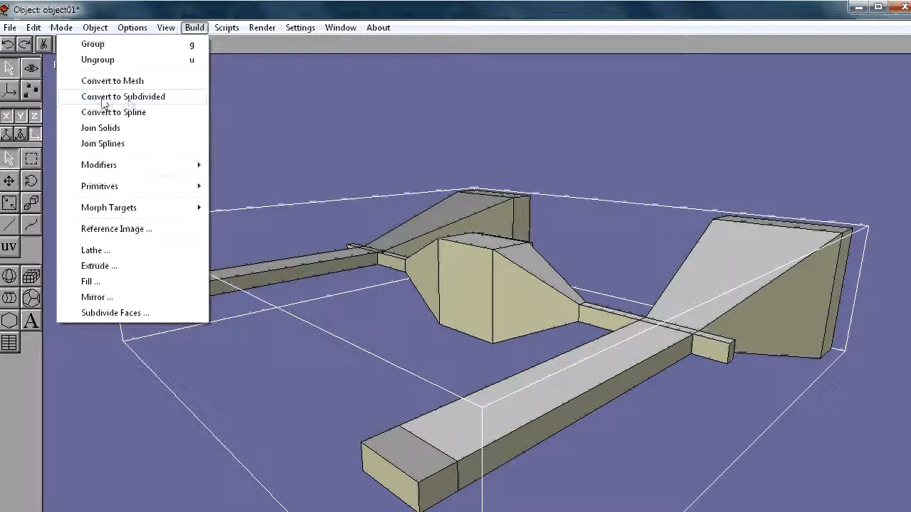
click(151, 99)
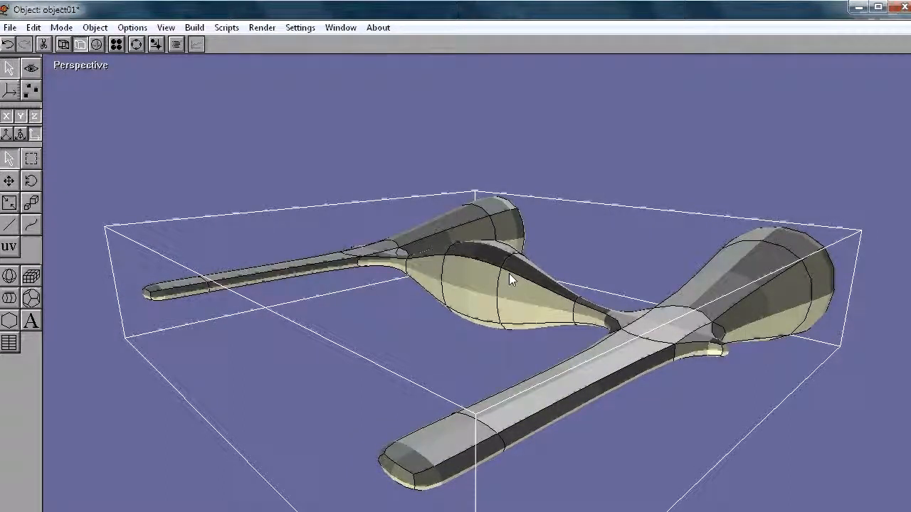
Edit the subdivided ship's points and raise the two upper control points near the front end of the nearer wing pod
click(31, 92)
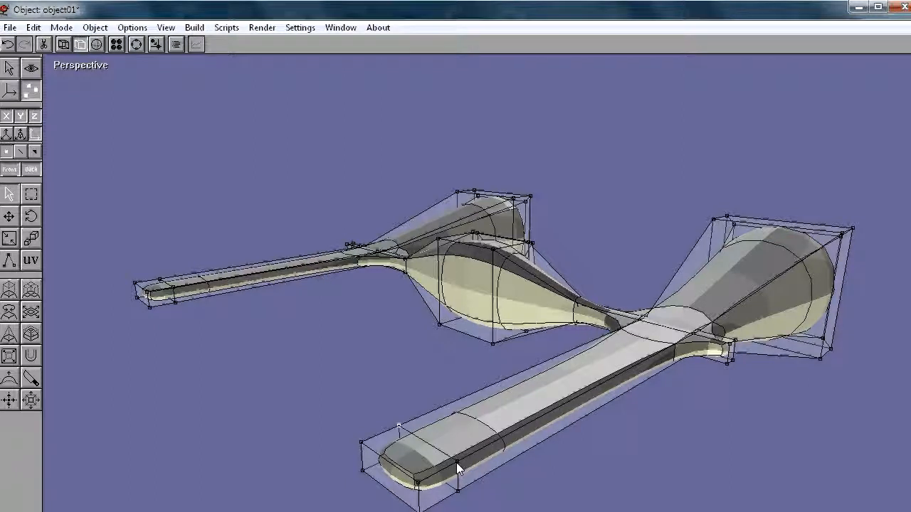
click(8, 217)
drag(397, 423, 386, 317)
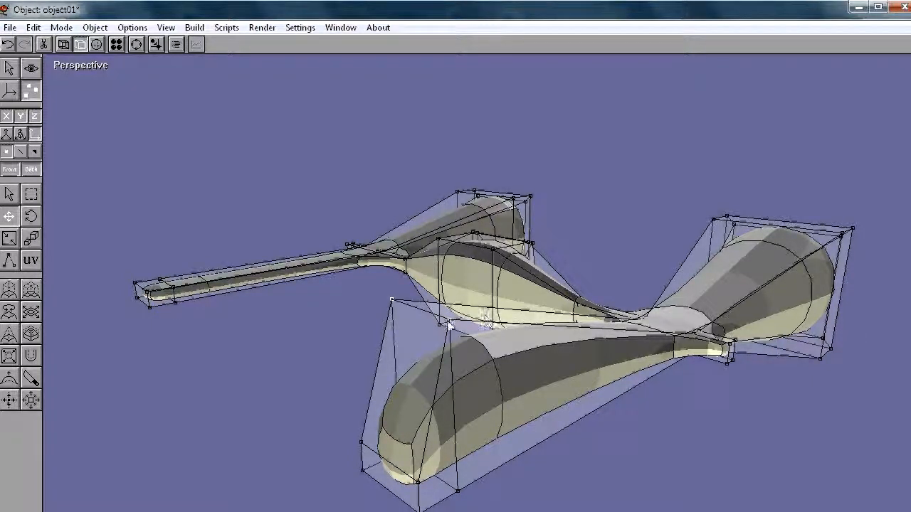
key(ctrl+z)
mouse_move(459, 374)
mouse_down()
mouse_move(455, 340)
mouse_move(452, 359)
mouse_up()
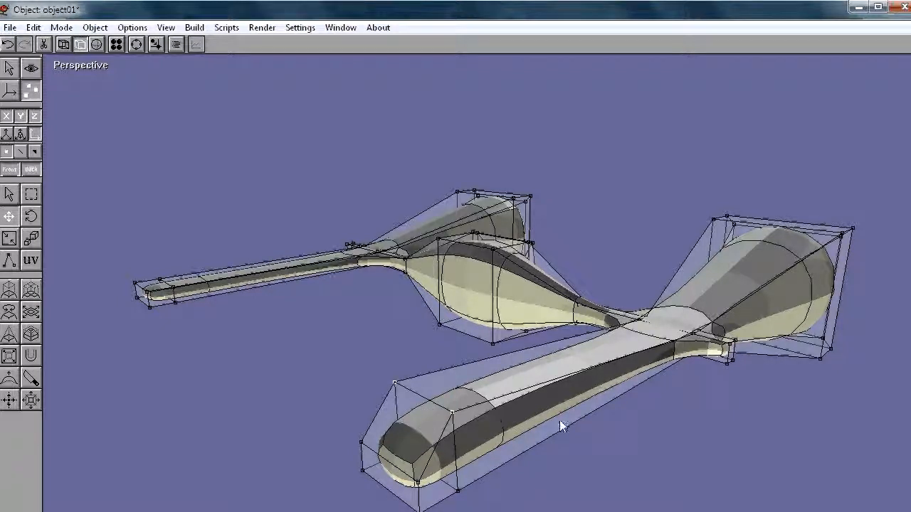
drag(394, 382, 382, 346)
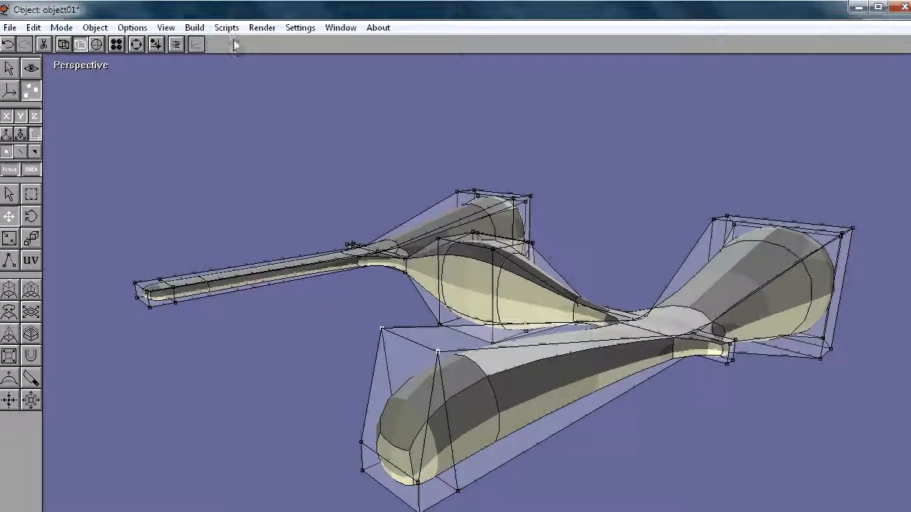
click(196, 28)
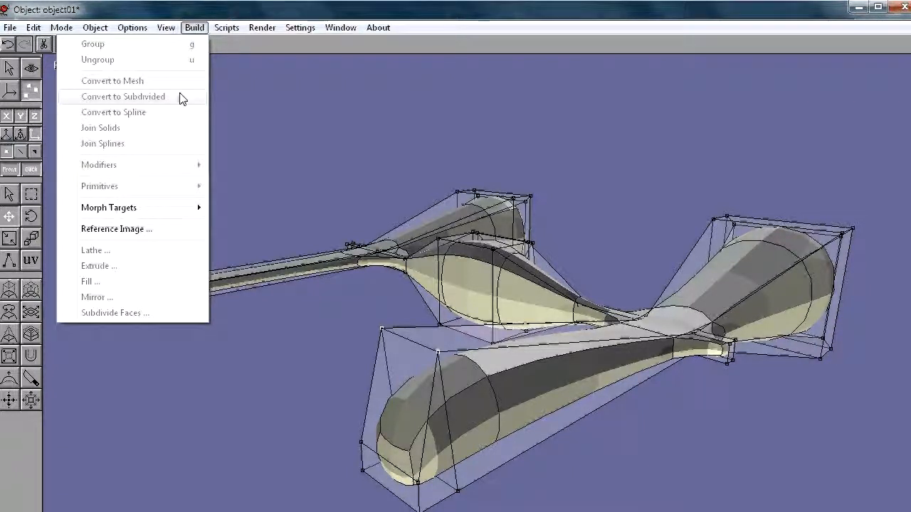
click(289, 5)
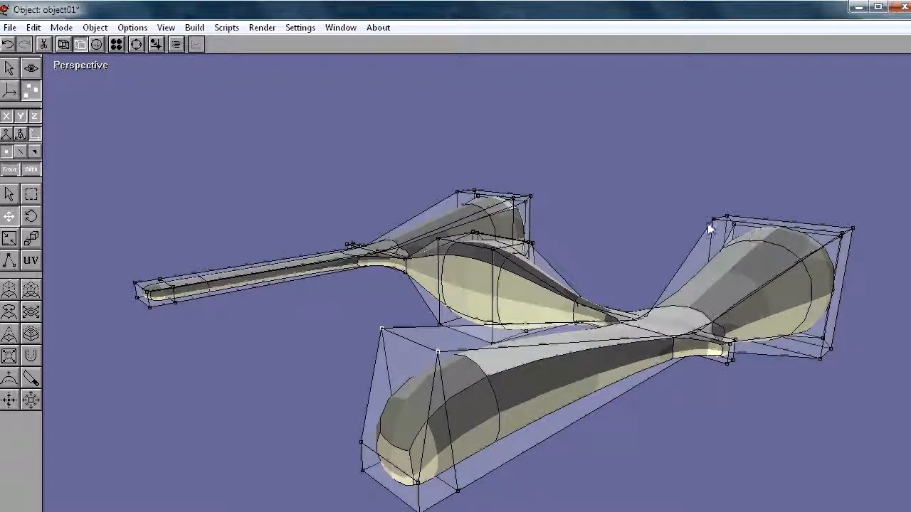
Select the two vertical control edges on the front of the central hull and pull them forward to lengthen the nose
click(20, 154)
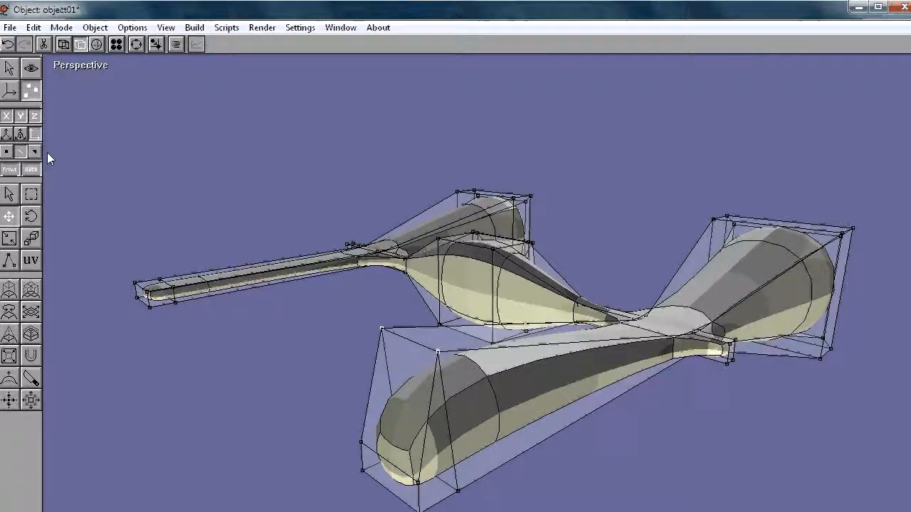
click(10, 195)
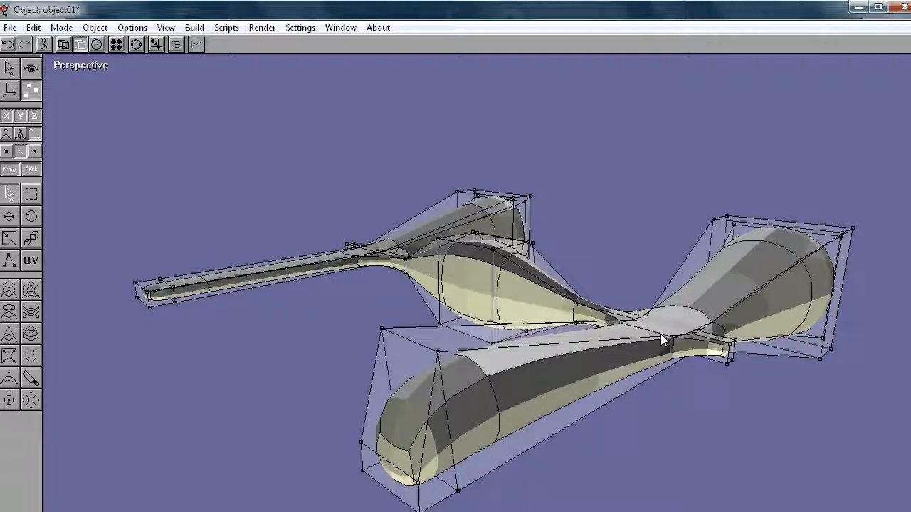
click(437, 268)
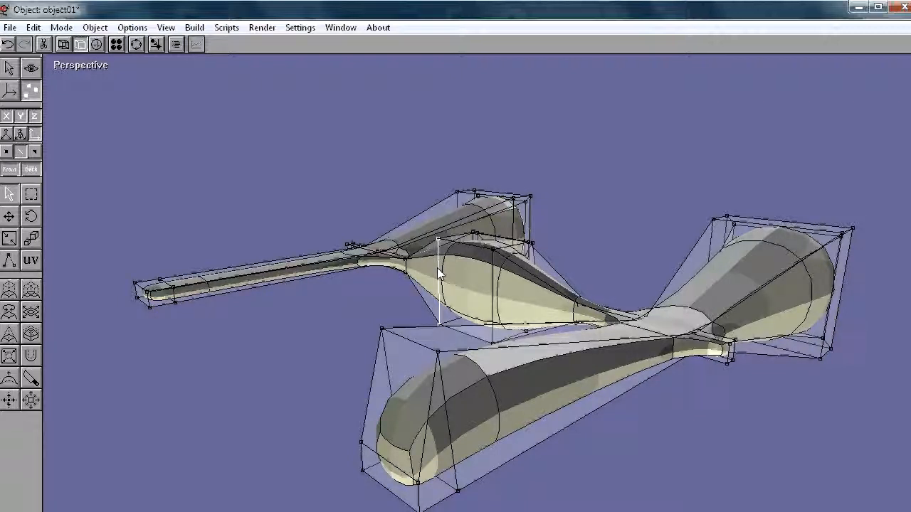
shift+click(492, 279)
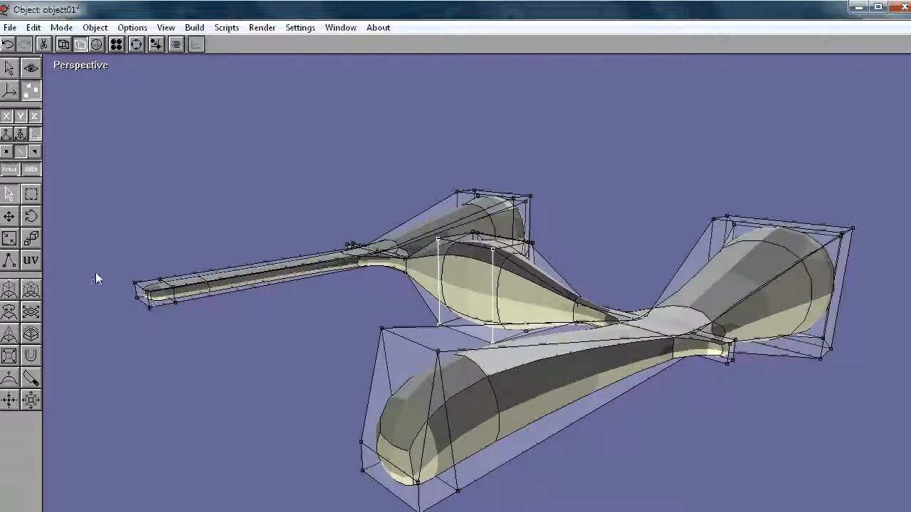
click(9, 217)
drag(484, 295, 333, 312)
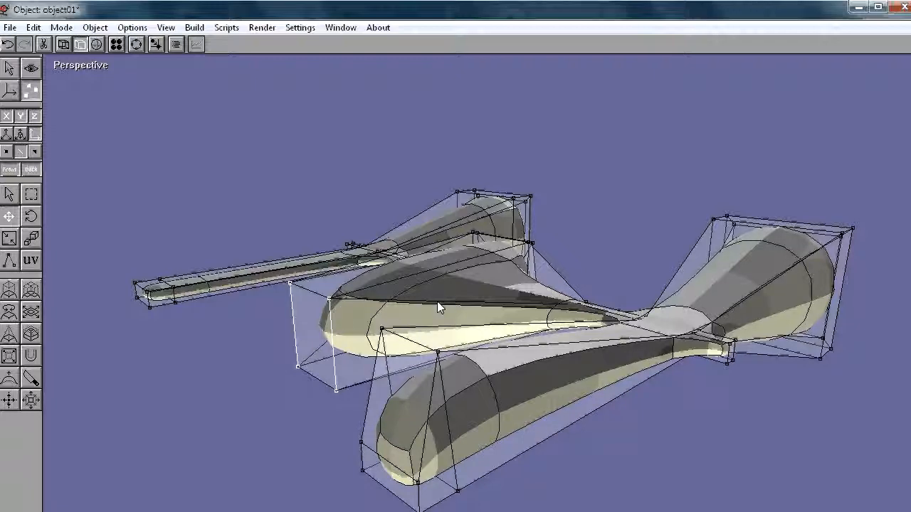
drag(331, 326, 363, 325)
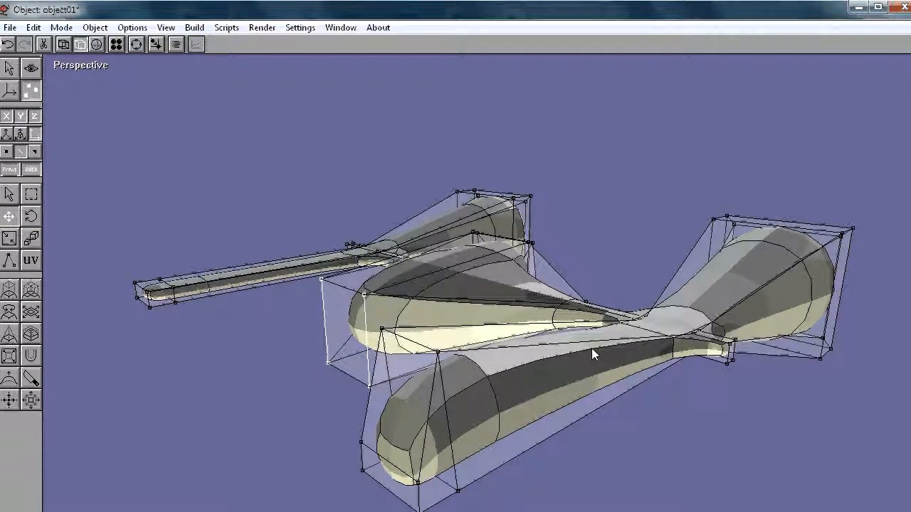
Return to object editing and set the ship's subdivision parameters to 5 working and 5 final divisions
click(9, 67)
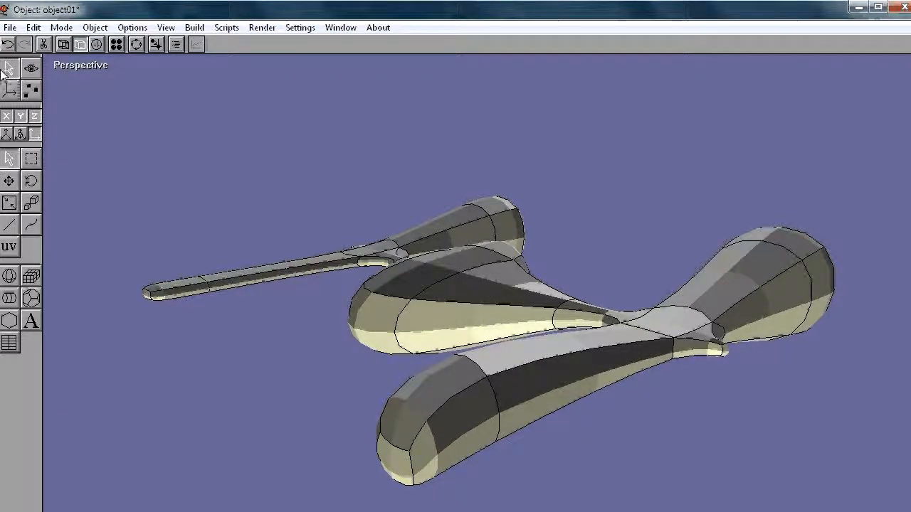
click(462, 321)
double_click(467, 290)
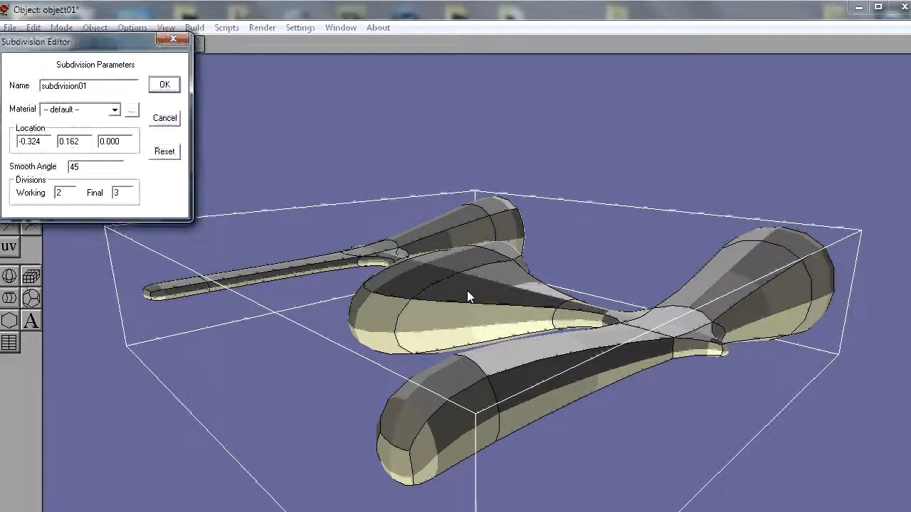
drag(121, 43, 325, 110)
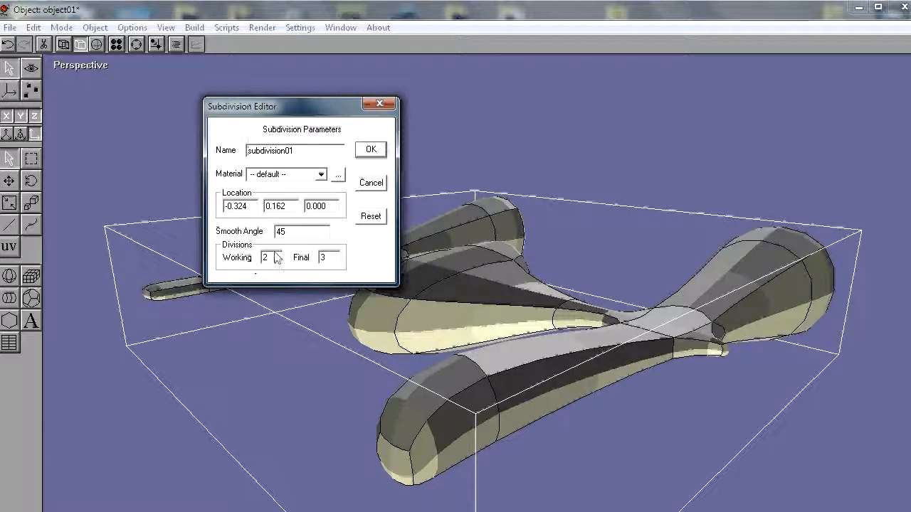
drag(329, 257, 313, 260)
text(55)
click(372, 149)
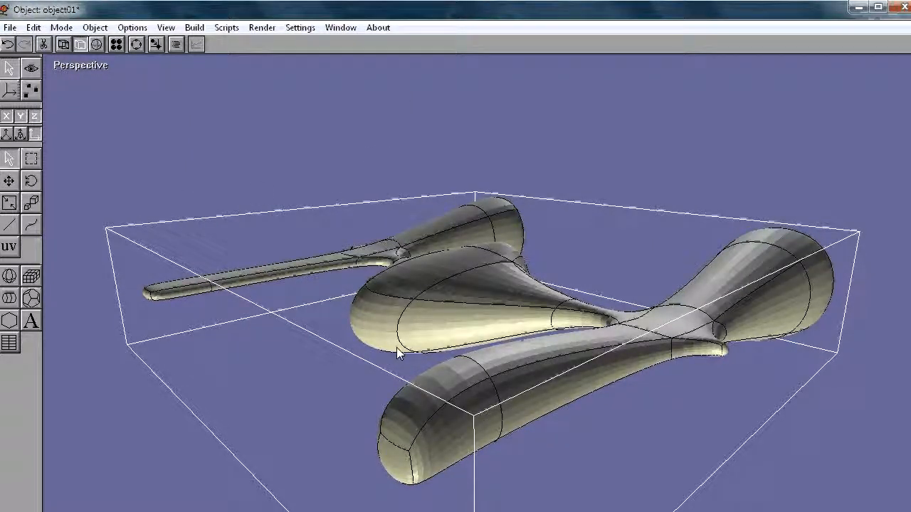
Display the ship with smooth shading and rotate it to show more of its upper side
click(167, 29)
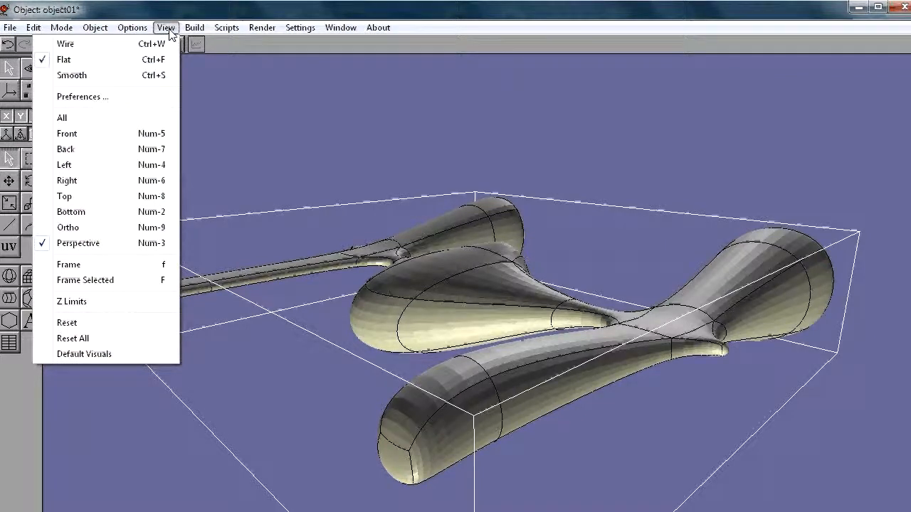
click(71, 75)
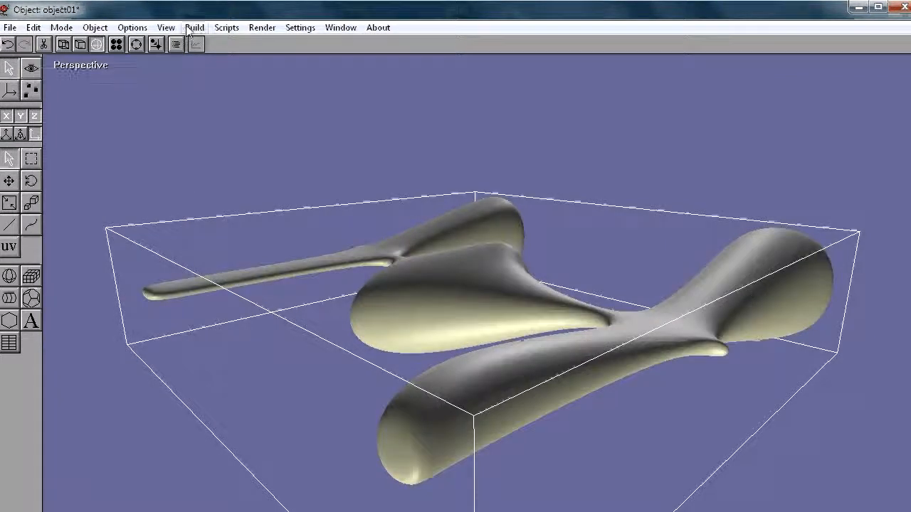
click(29, 182)
drag(276, 255, 386, 322)
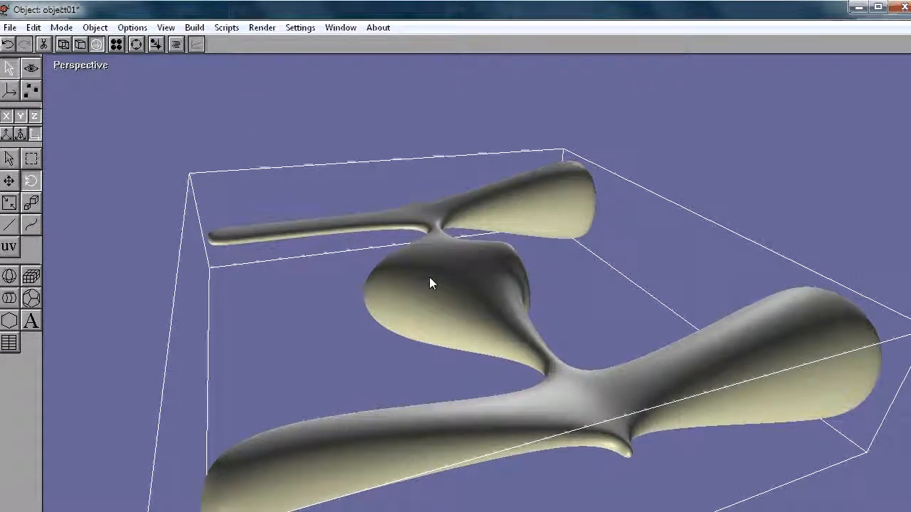
Return to point editing, select the front control face of the central hull, extrude it and adjust the resulting nose section
click(31, 92)
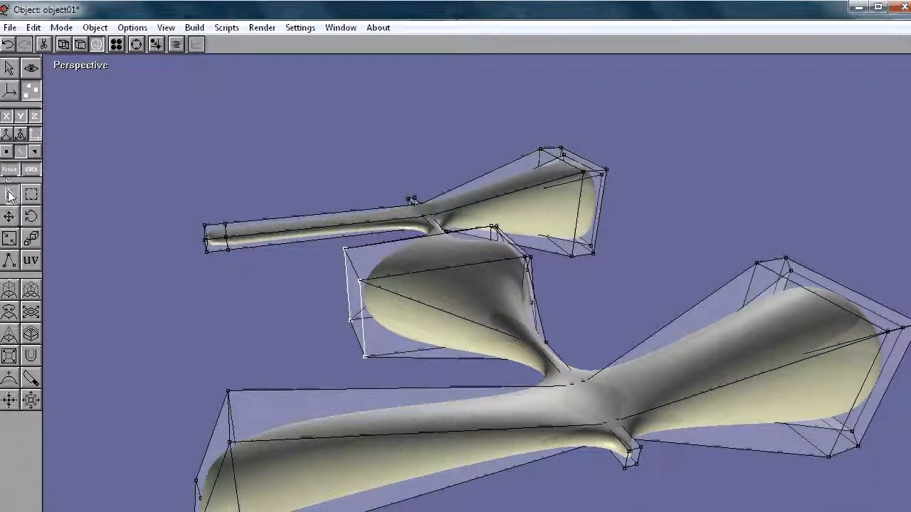
click(447, 251)
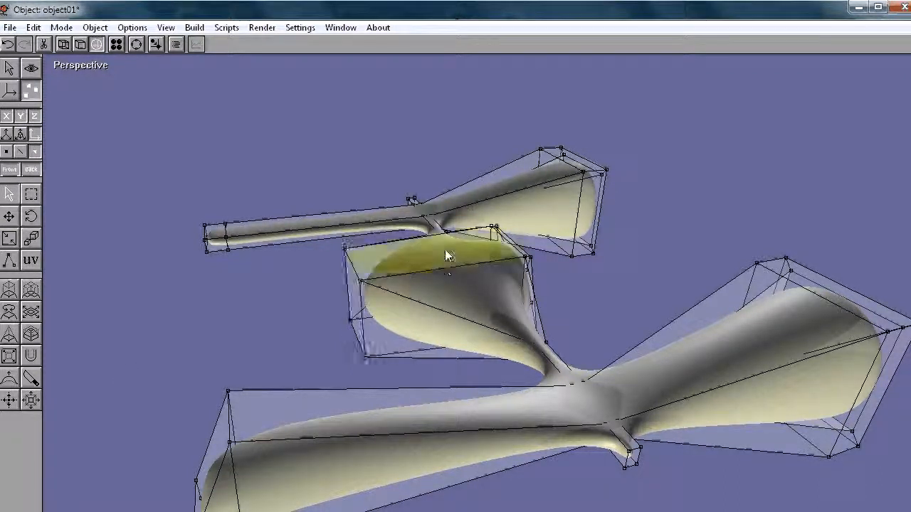
click(359, 314)
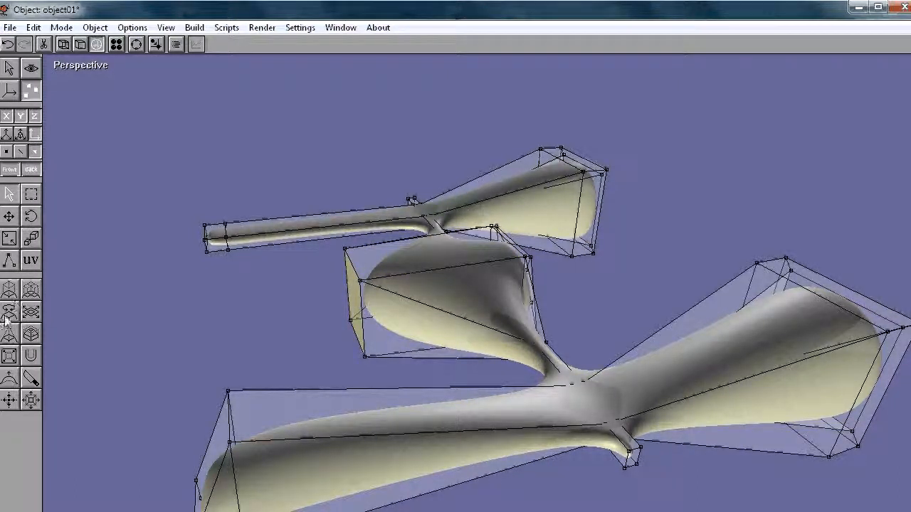
drag(353, 299, 306, 320)
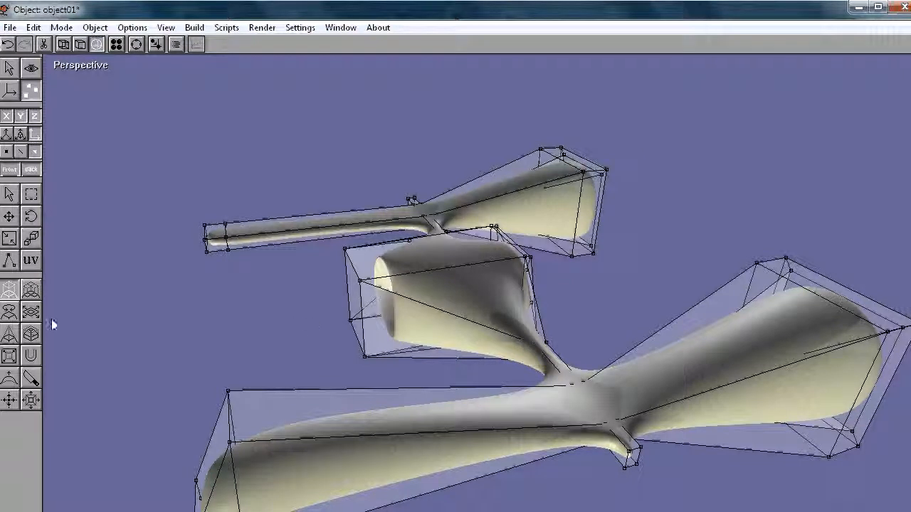
click(31, 312)
drag(532, 283, 303, 289)
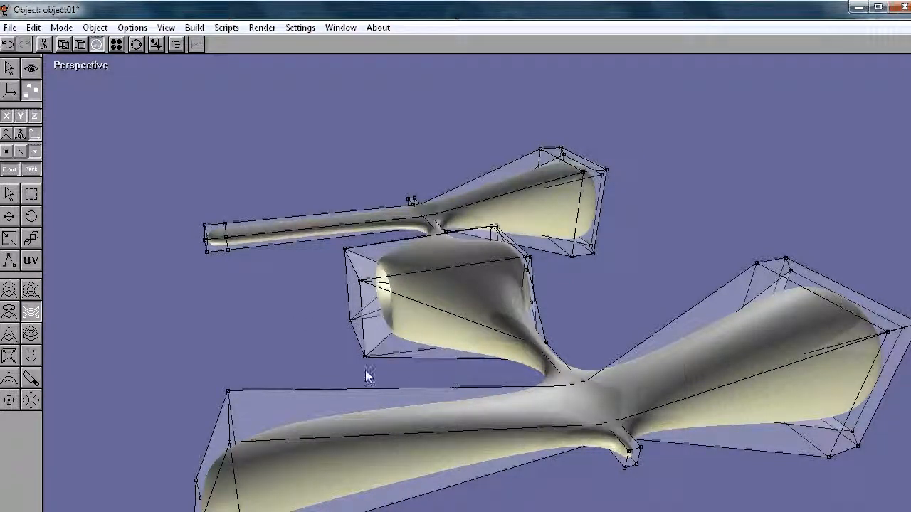
Select the upper control face of the central hull and rotate it slightly to tilt the hull's top
click(8, 194)
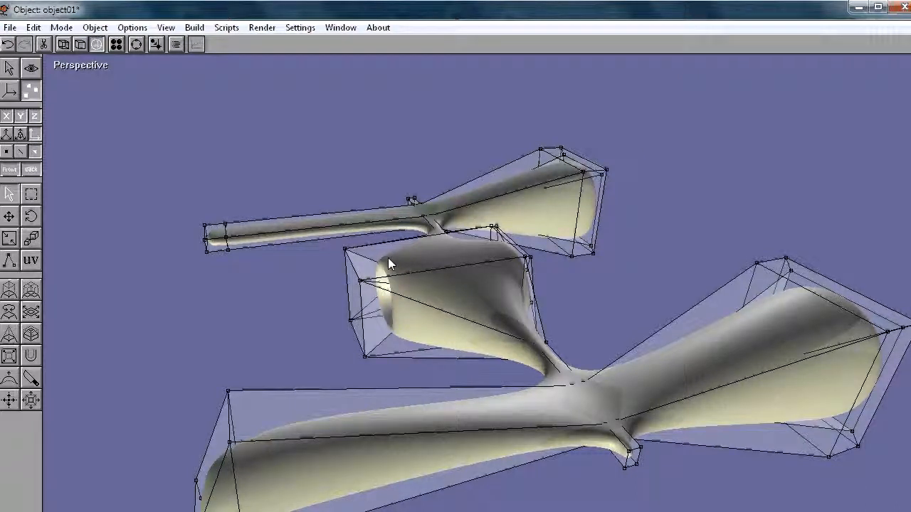
click(439, 254)
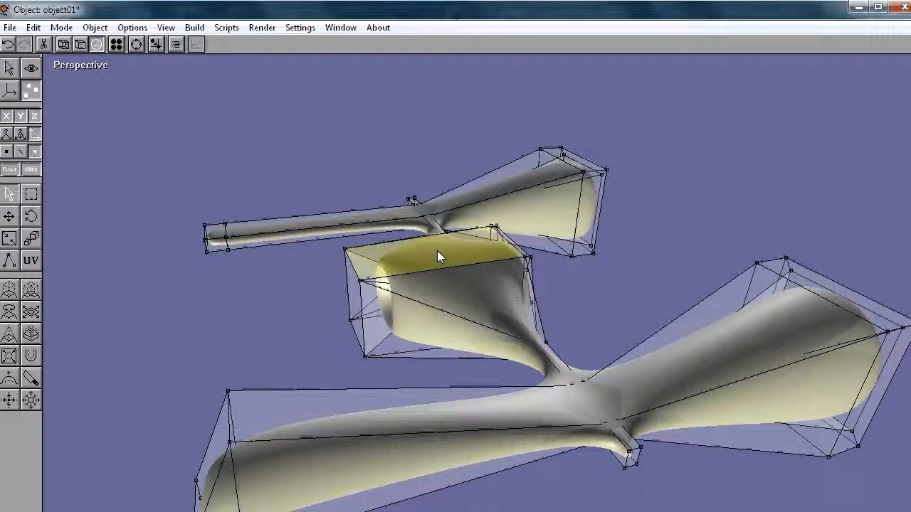
click(30, 217)
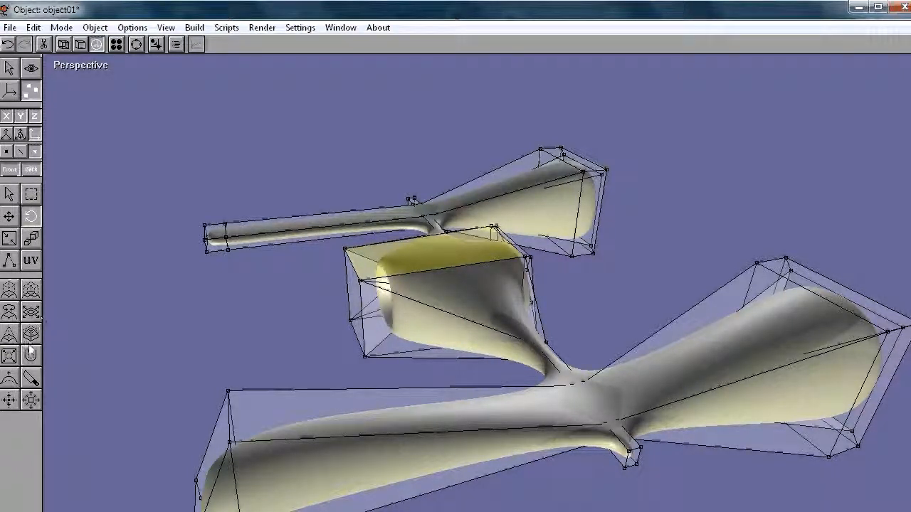
click(9, 311)
mouse_move(448, 251)
mouse_down()
mouse_move(366, 249)
mouse_move(457, 281)
mouse_move(455, 265)
mouse_move(436, 249)
mouse_move(351, 271)
mouse_move(488, 264)
mouse_move(441, 260)
mouse_up()
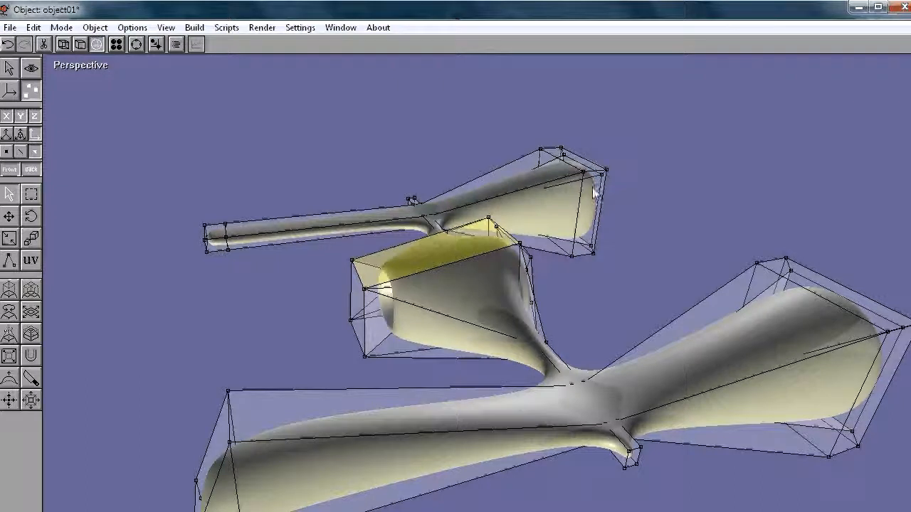
Select the upper control faces of both engine pods behind the wings and scale them down
click(535, 180)
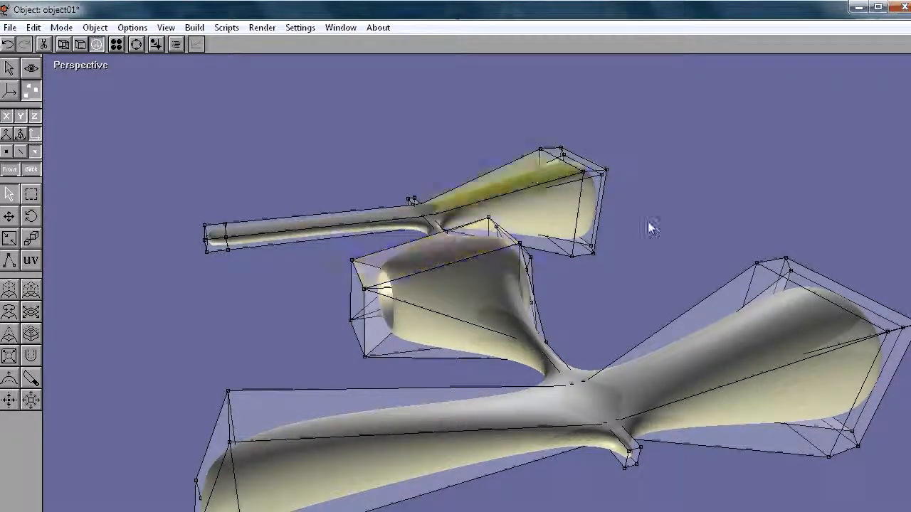
shift+click(772, 316)
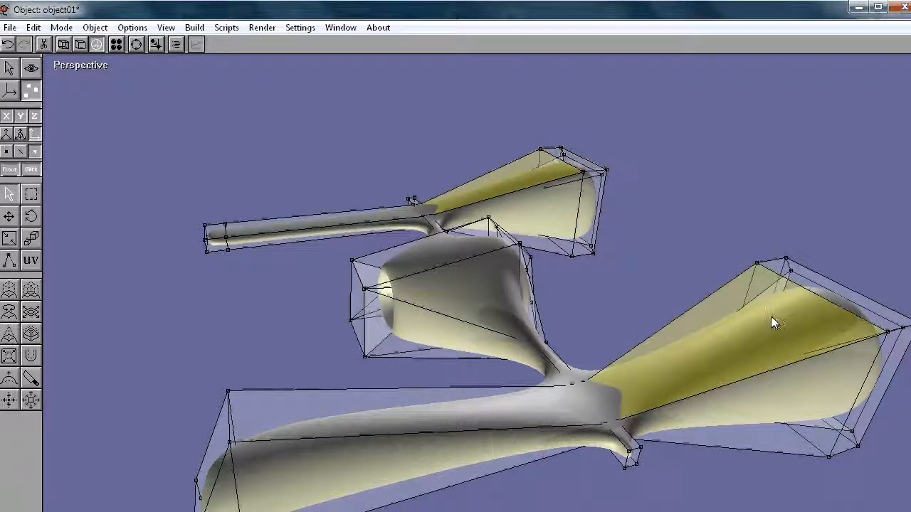
click(31, 313)
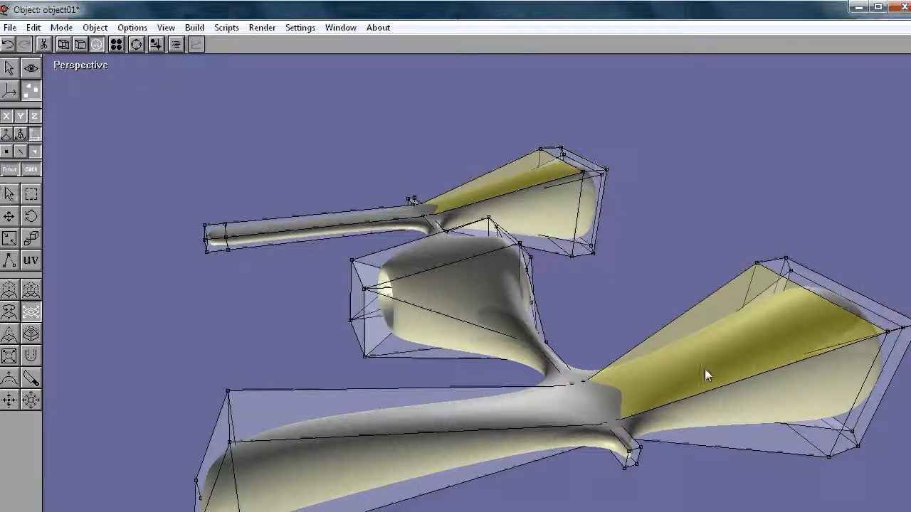
drag(817, 339, 745, 345)
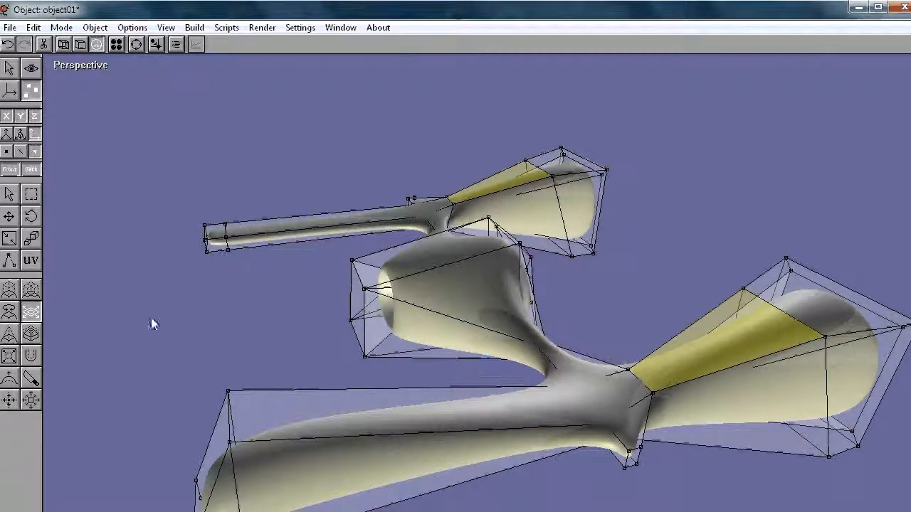
Inset the selected upper faces of both pods and extrude them upward into tall pylons
click(9, 358)
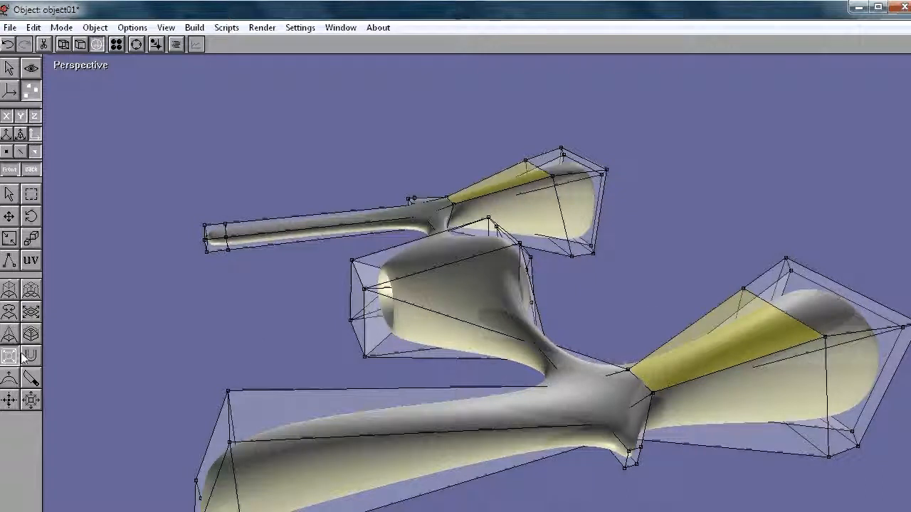
drag(813, 330, 742, 329)
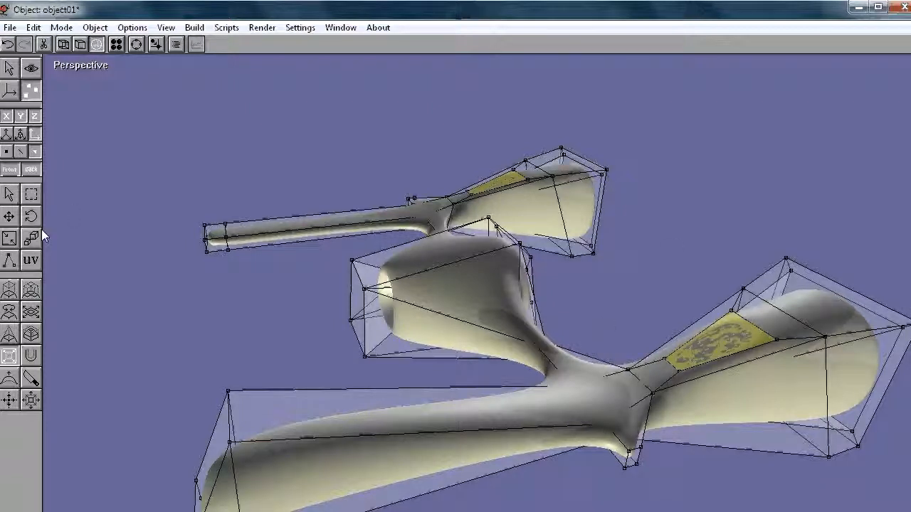
click(9, 288)
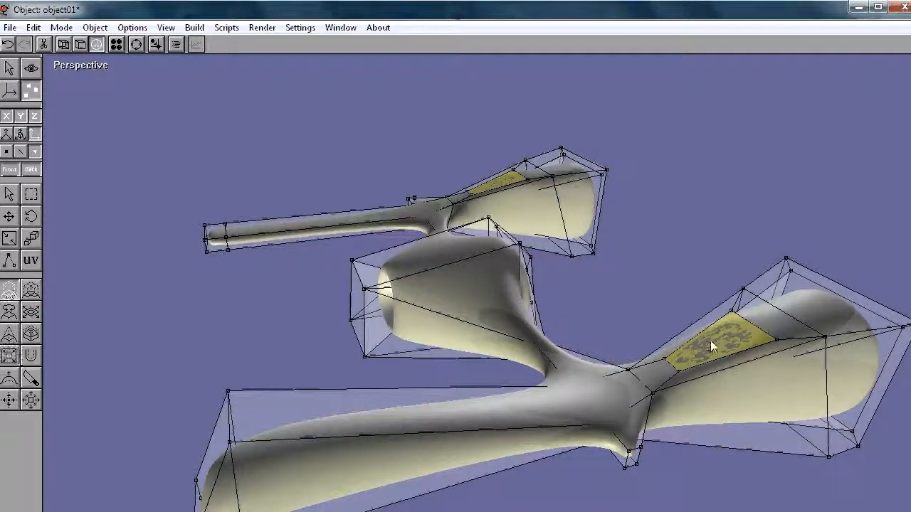
drag(720, 340, 685, 200)
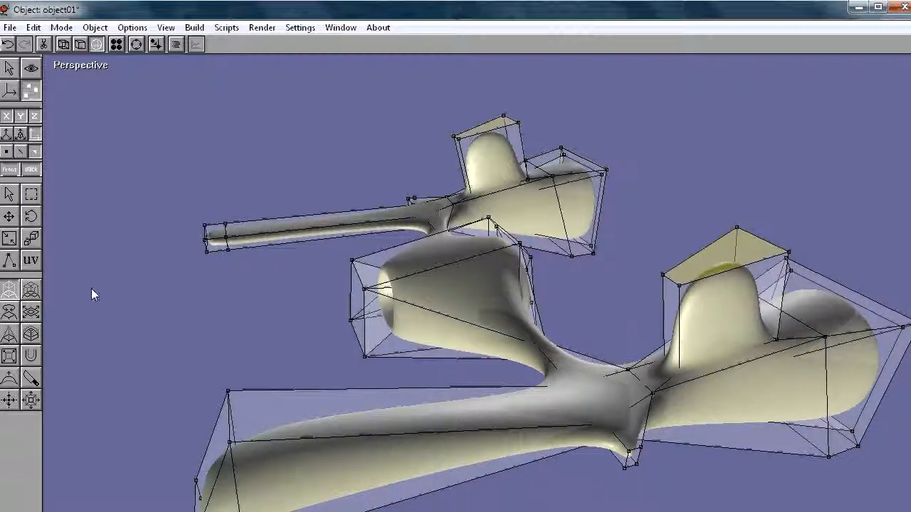
click(91, 67)
click(93, 74)
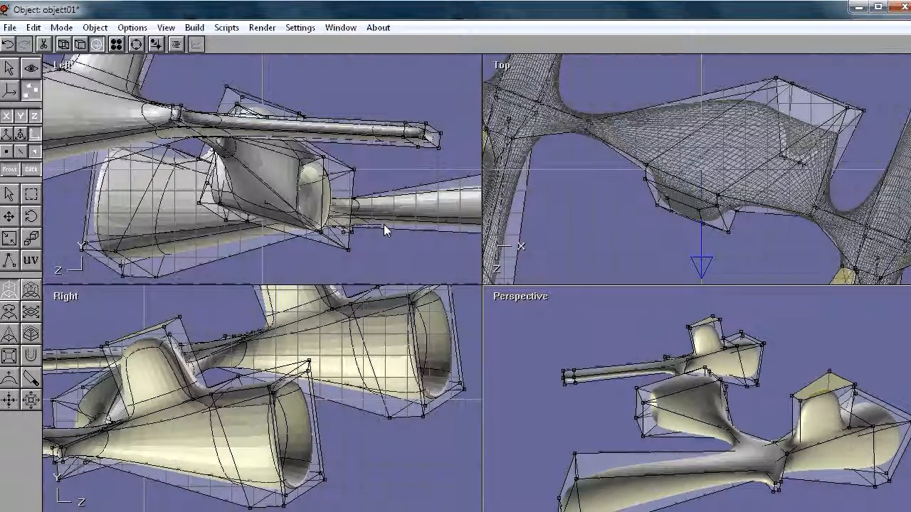
click(508, 298)
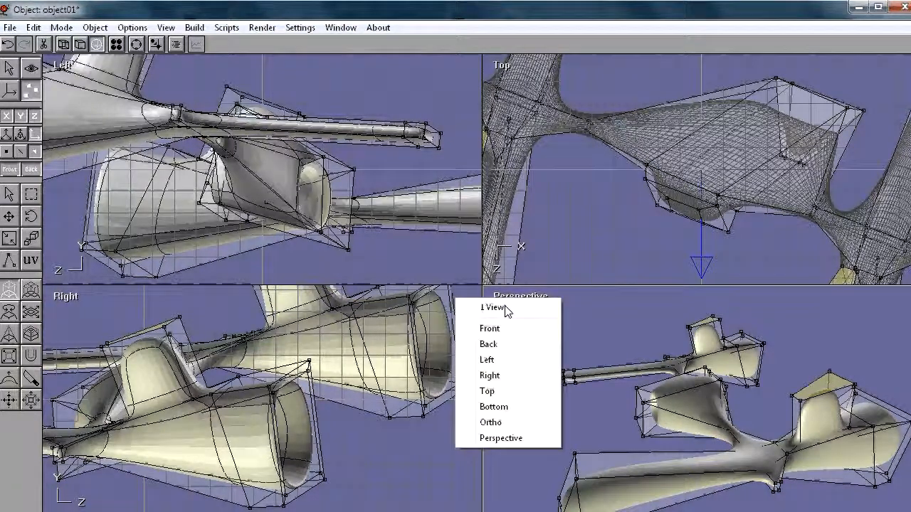
click(510, 307)
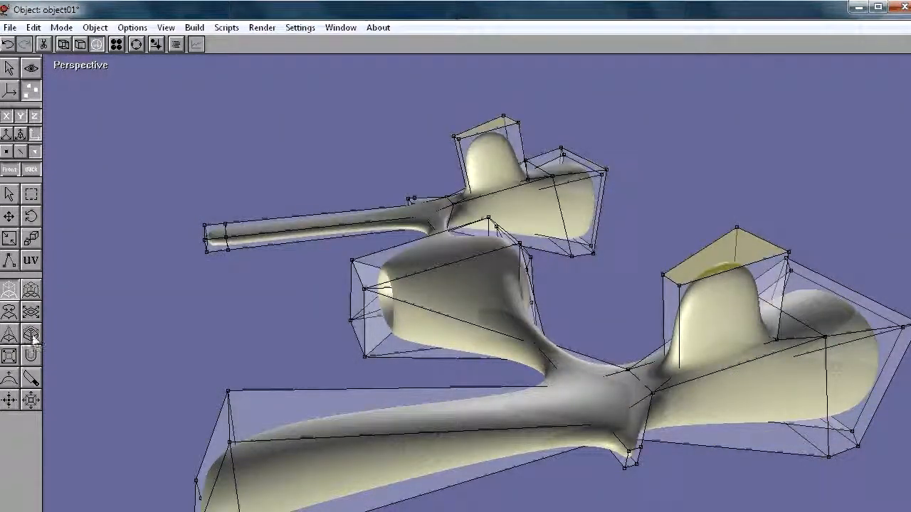
Rotate the top faces of both pylons toward the front and extrude a second section from them
click(8, 312)
drag(732, 247, 741, 310)
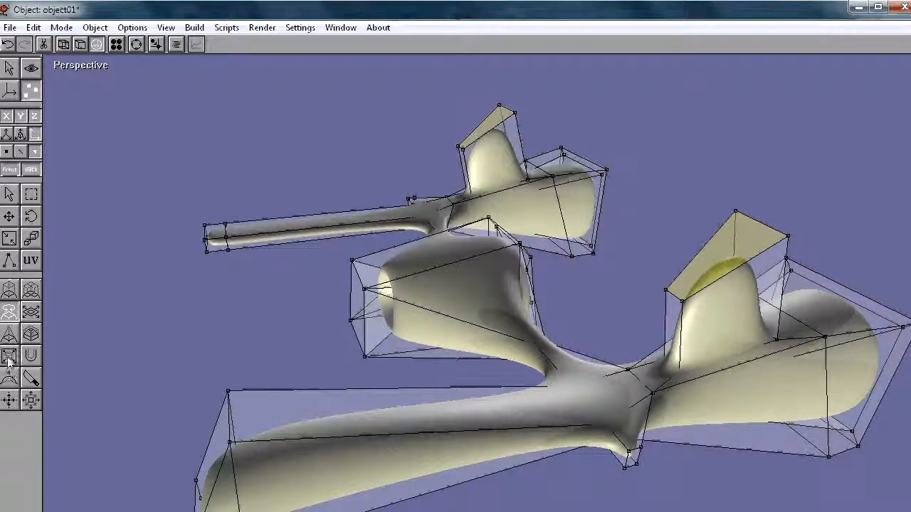
click(8, 292)
drag(770, 284, 771, 180)
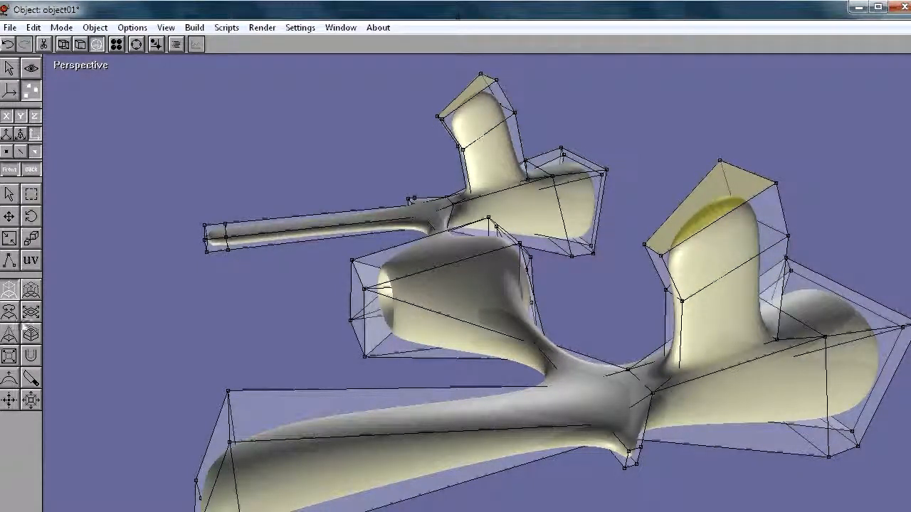
Rotate the pylons' end faces further forward and scale them down to taper the tips
click(8, 312)
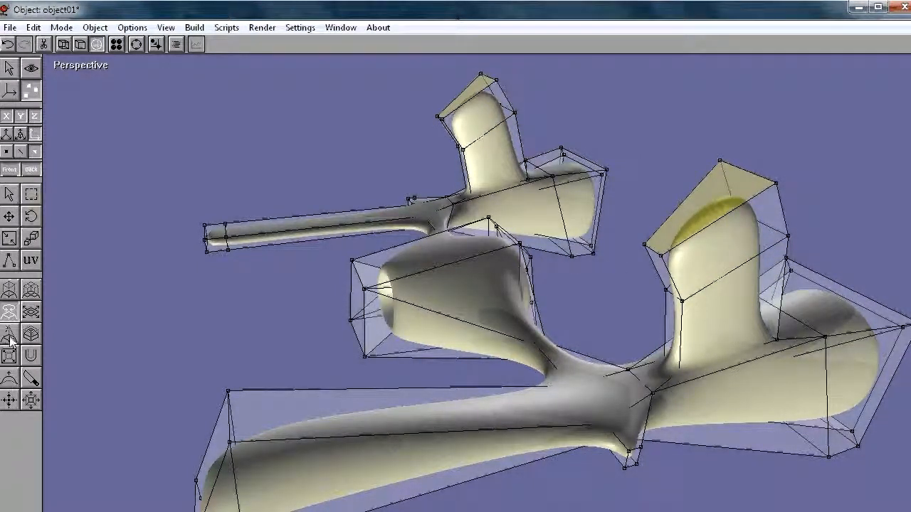
drag(700, 210, 633, 301)
drag(640, 306, 640, 304)
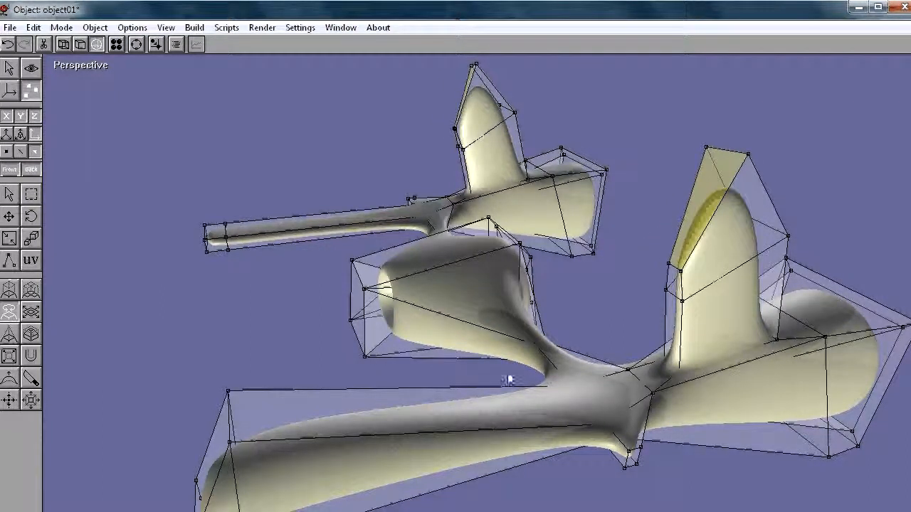
click(31, 312)
drag(752, 159, 712, 231)
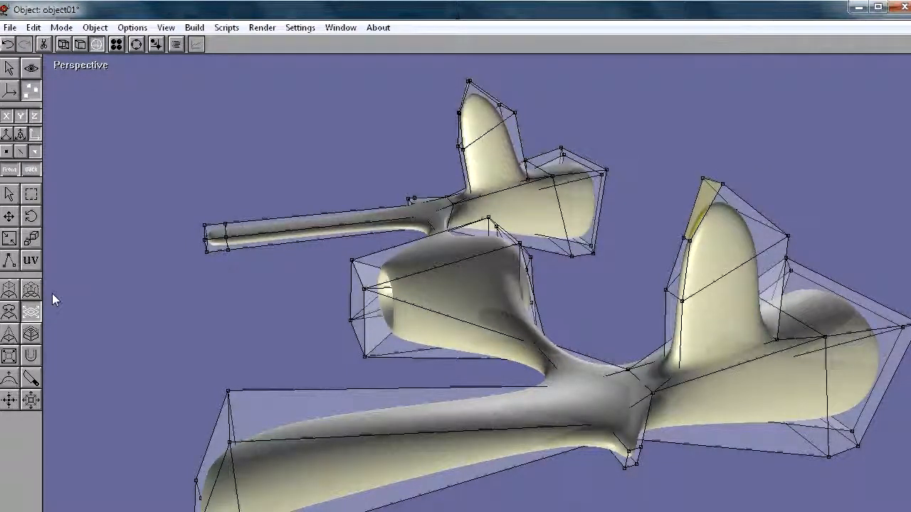
Extrude a short forward section from the tapered pylon tips and rotate its end faces to continue the bend
click(9, 290)
drag(714, 207, 759, 216)
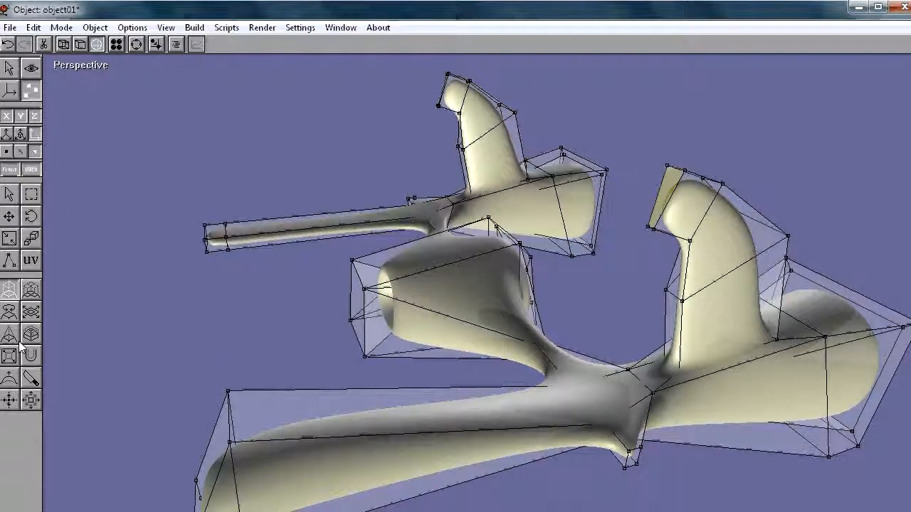
click(10, 311)
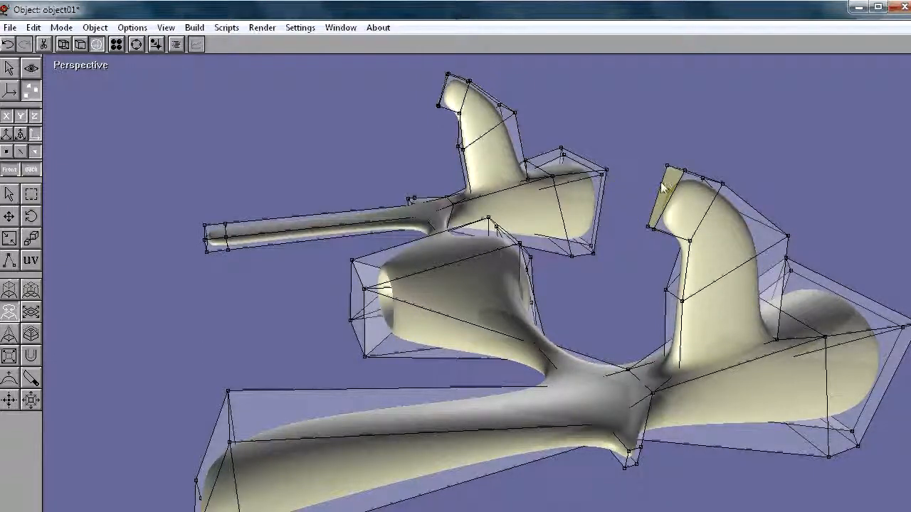
drag(653, 198, 694, 237)
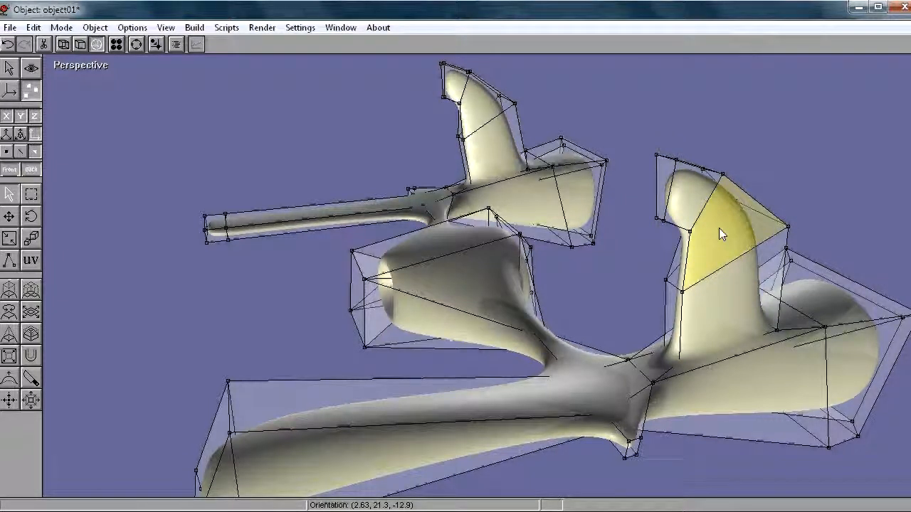
Select the front end faces of both curved arms, rotate them slightly and extrude a further section forward
mouse_move(733, 220)
mouse_down()
mouse_move(815, 230)
mouse_move(738, 226)
mouse_up()
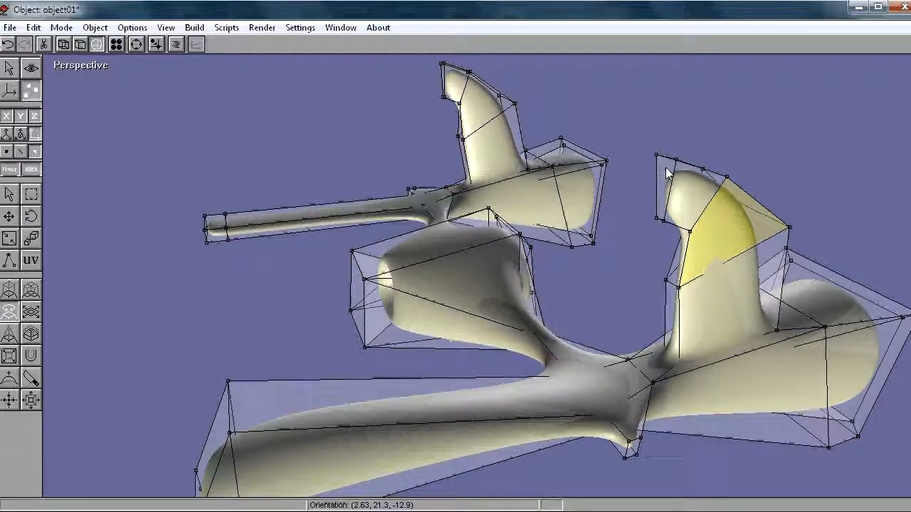
key(a)
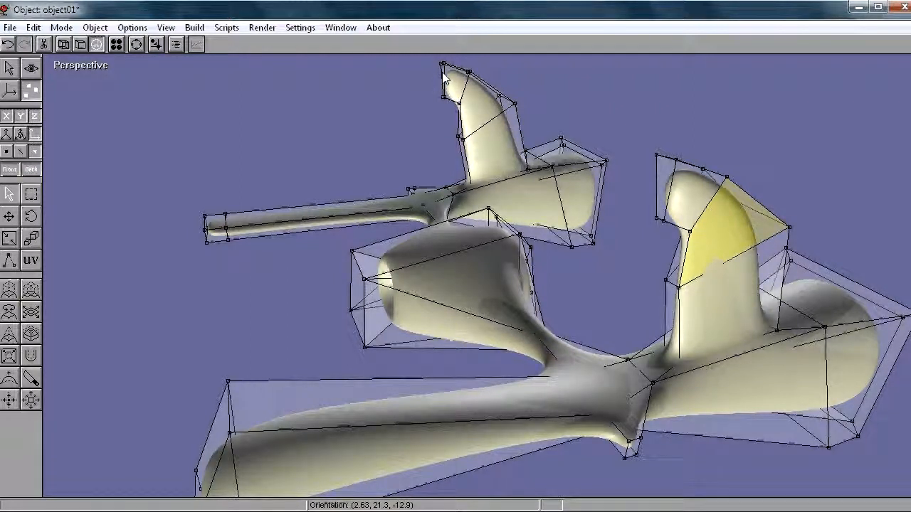
click(444, 75)
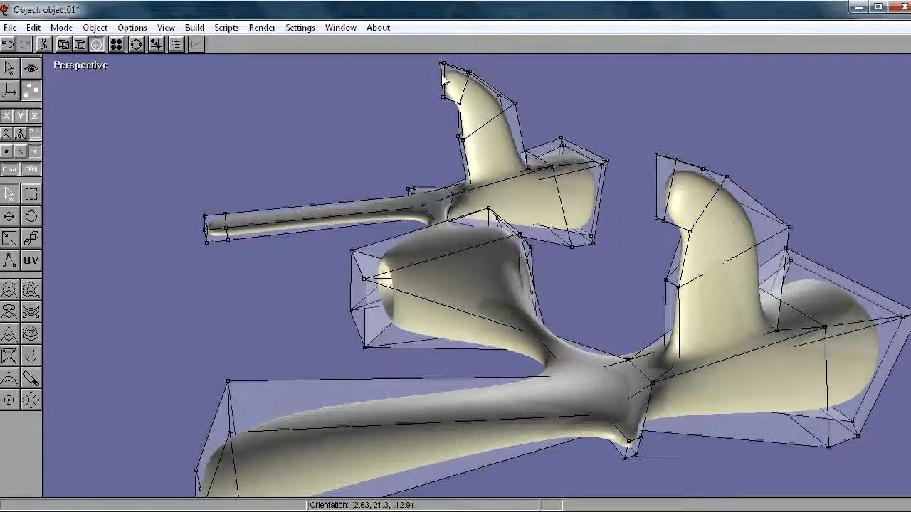
click(666, 176)
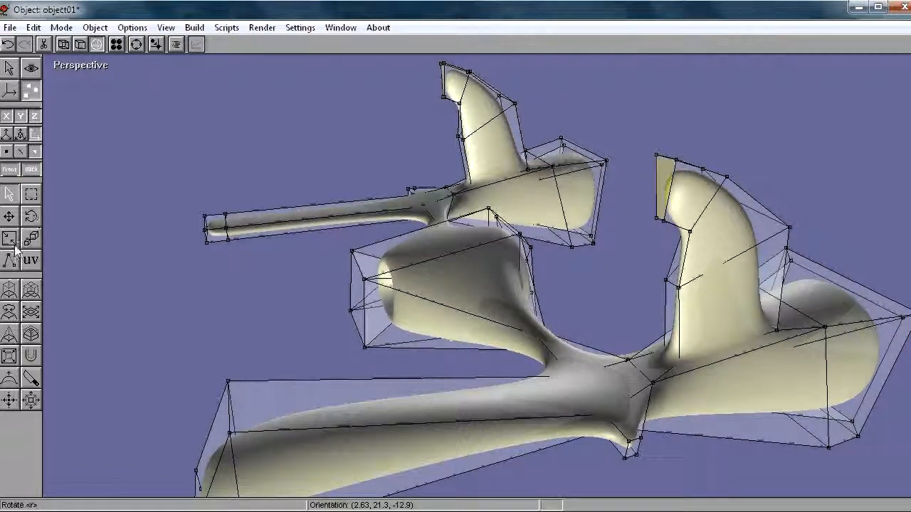
click(11, 316)
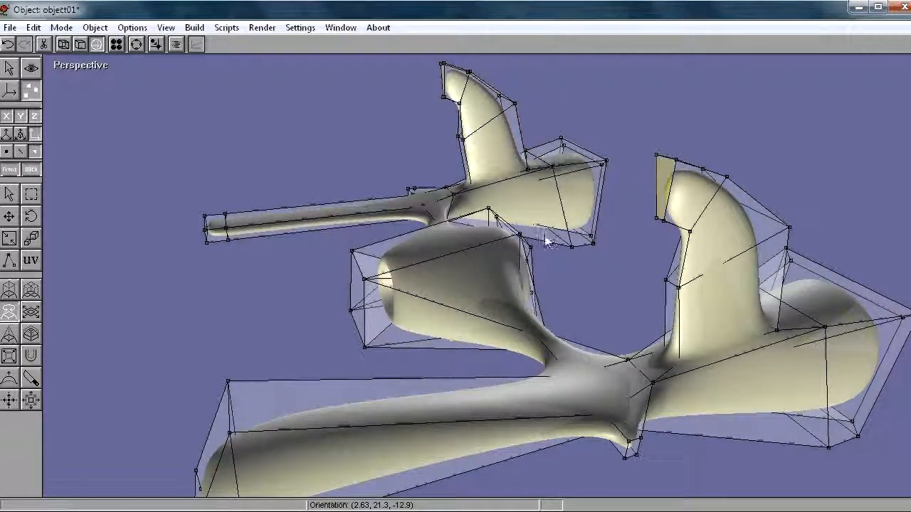
drag(678, 170, 648, 200)
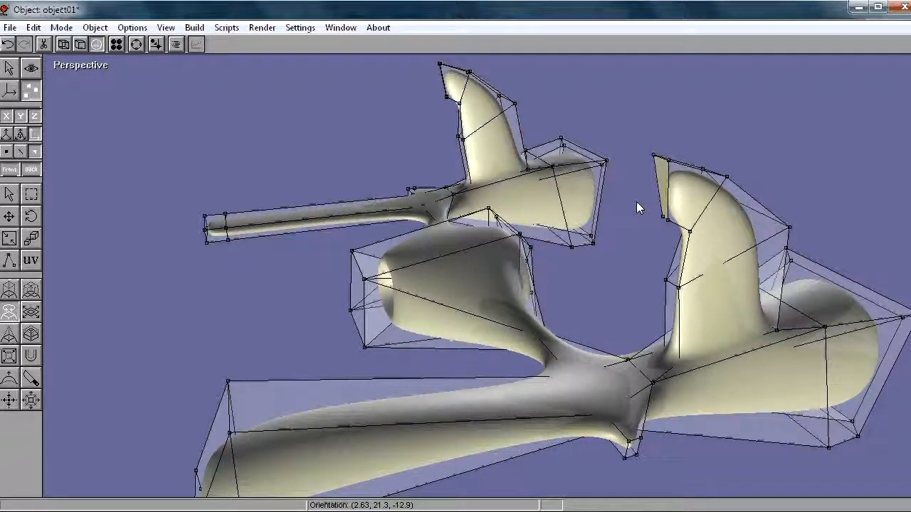
click(10, 291)
drag(666, 183, 716, 184)
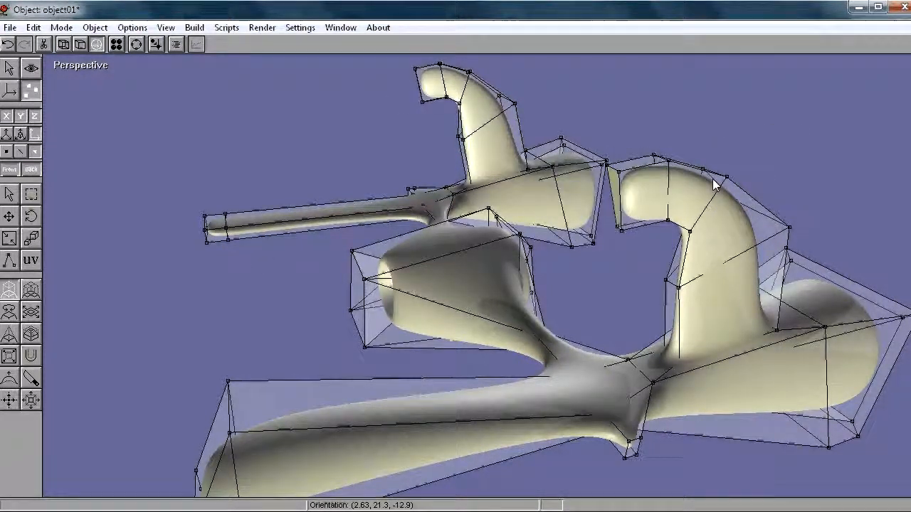
Inset the front end faces of both arms and extrude them forward into long thin gun barrels
click(9, 356)
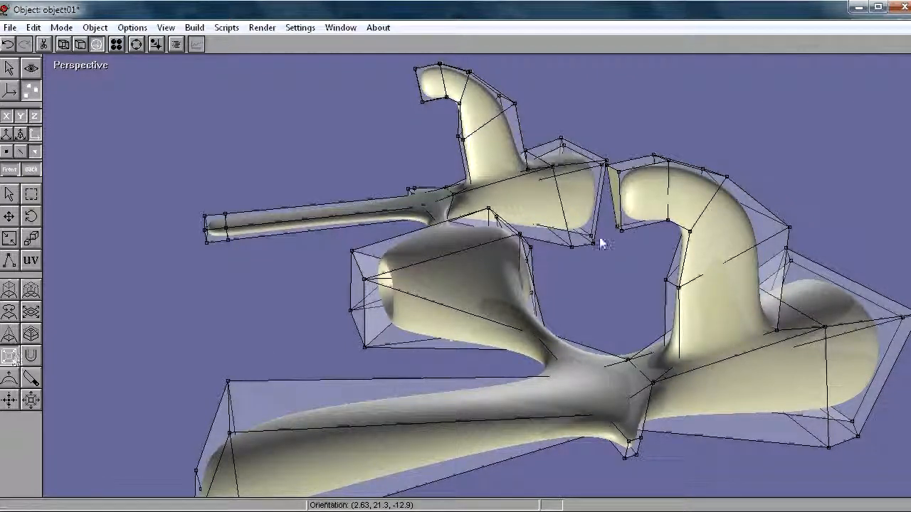
drag(614, 182, 746, 183)
key(e)
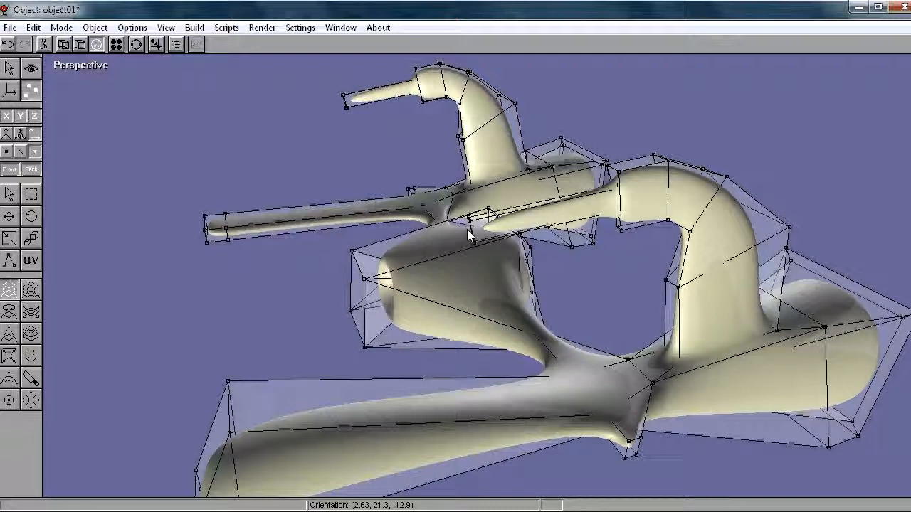
Enlarge the barrels' tip faces outward with two Inset passes and extrude them forward into thicker muzzles
click(7, 360)
drag(570, 205, 402, 229)
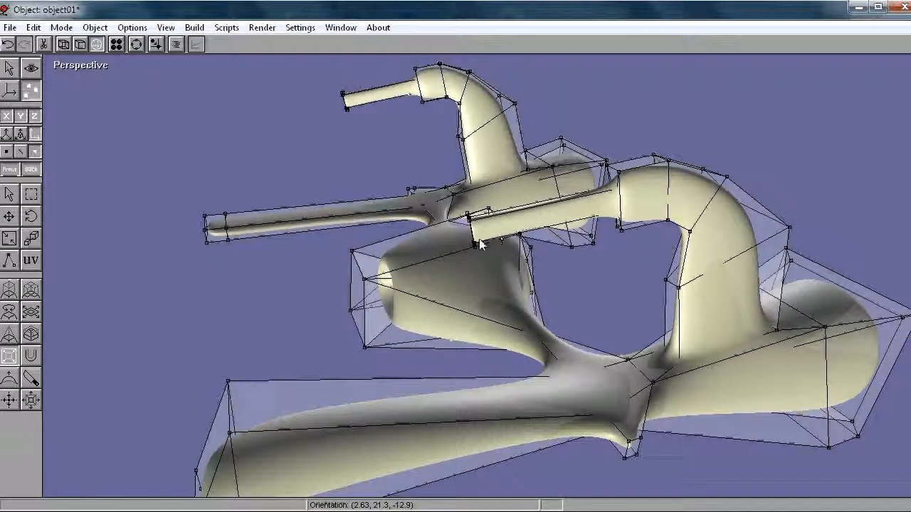
drag(533, 254, 372, 229)
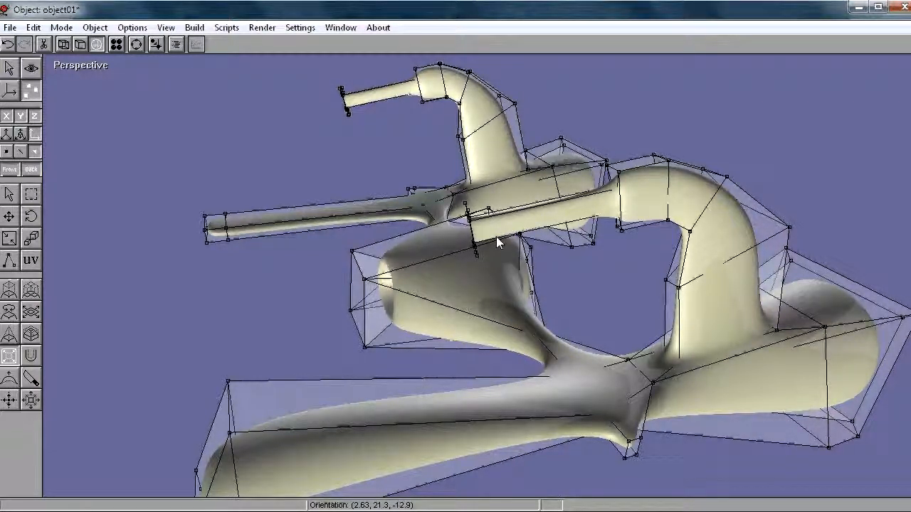
drag(496, 237, 563, 225)
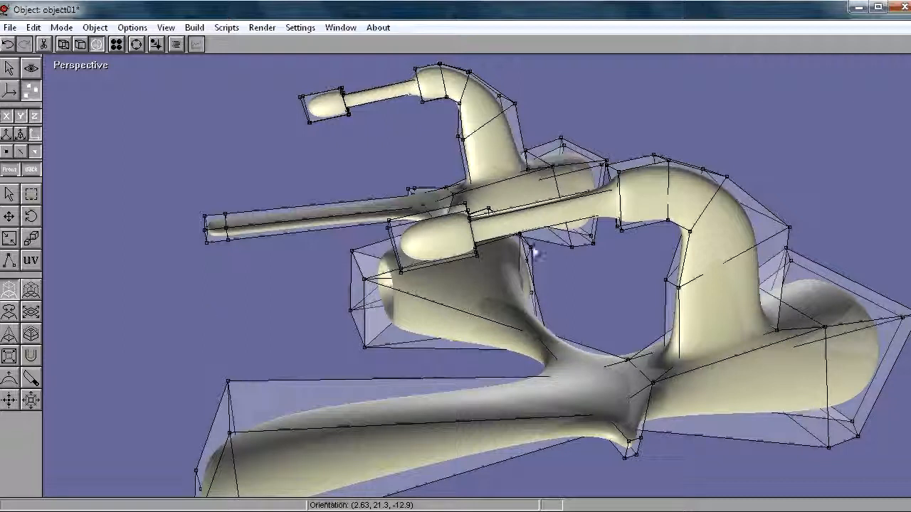
Inset the front end faces of both gun muzzles slightly so the subdivided surface keeps crisp, squared-off ends
click(9, 356)
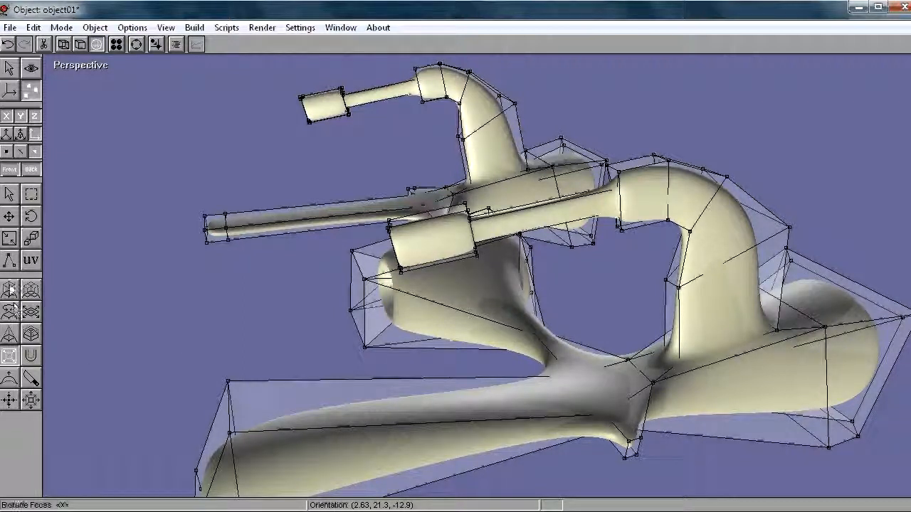
Compare the subdivided ship in flat shading and wireframe display, then return to smooth shading
click(166, 27)
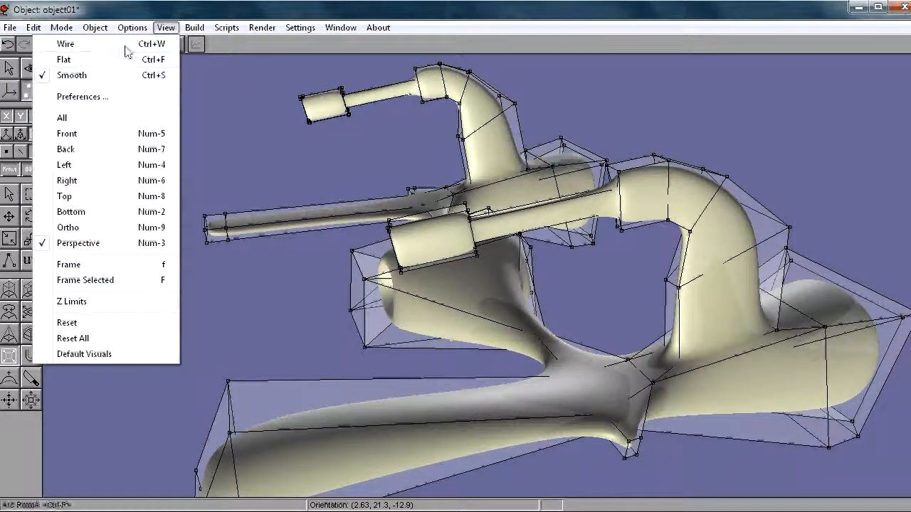
click(106, 61)
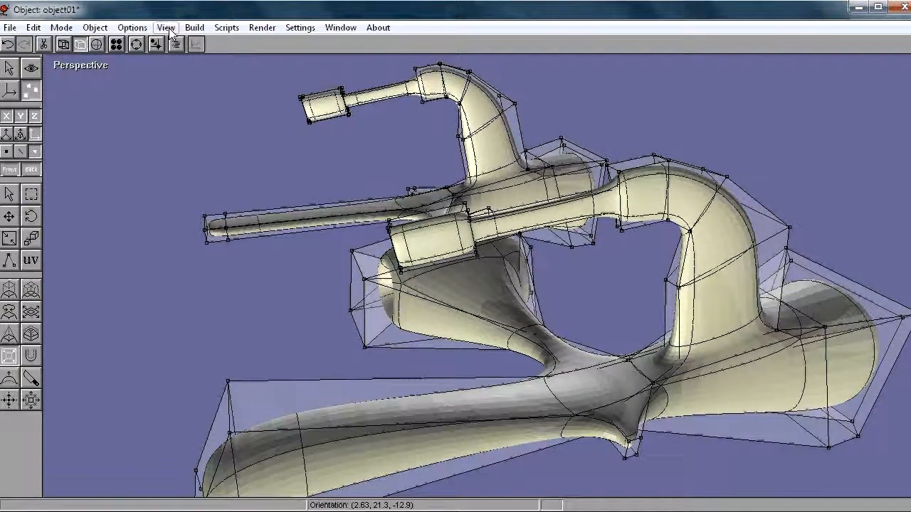
click(168, 28)
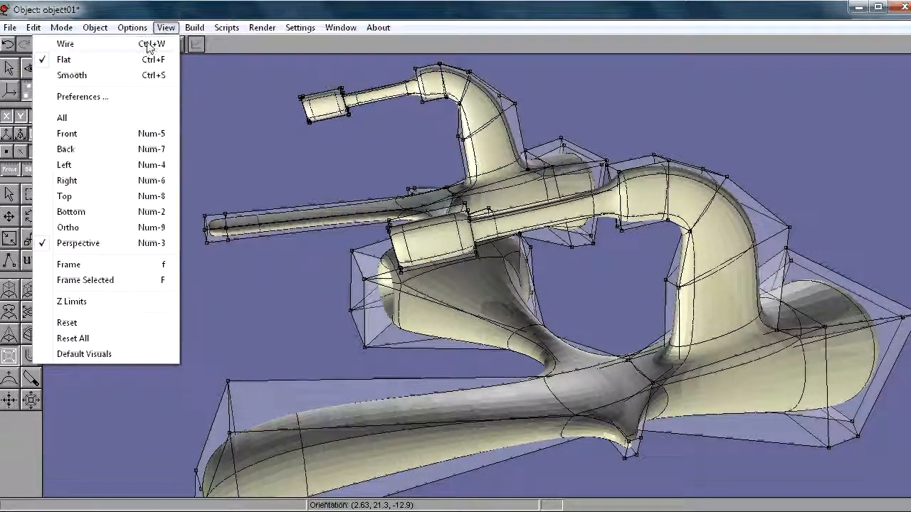
click(151, 43)
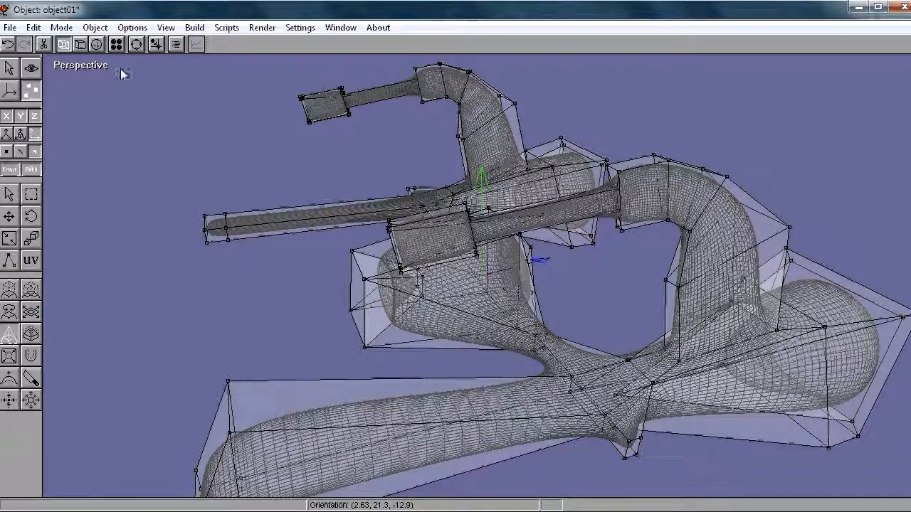
click(170, 30)
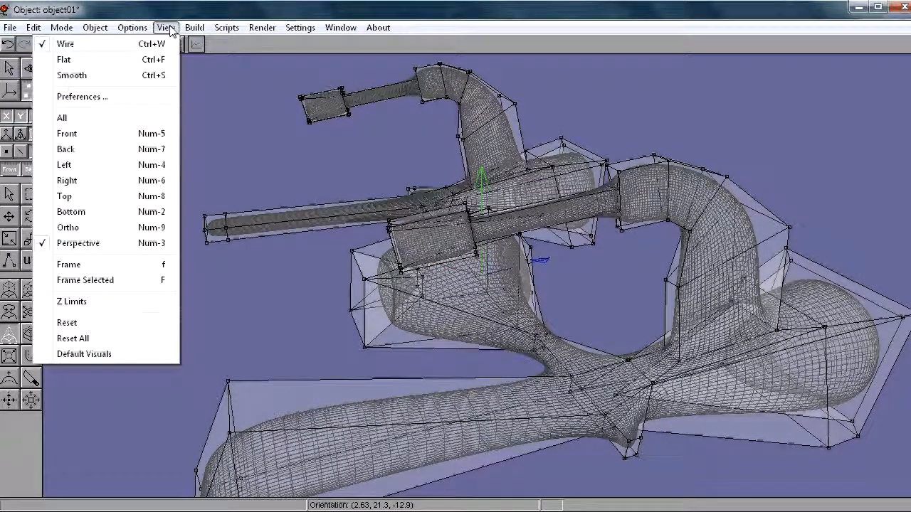
click(136, 76)
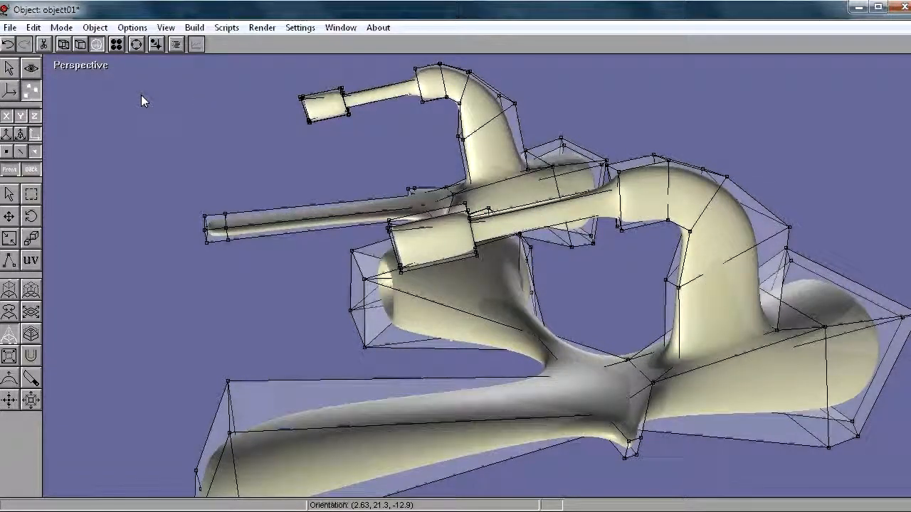
Leave point editing and orbit around the smooth ship to examine the engines, wings and curved guns
click(9, 67)
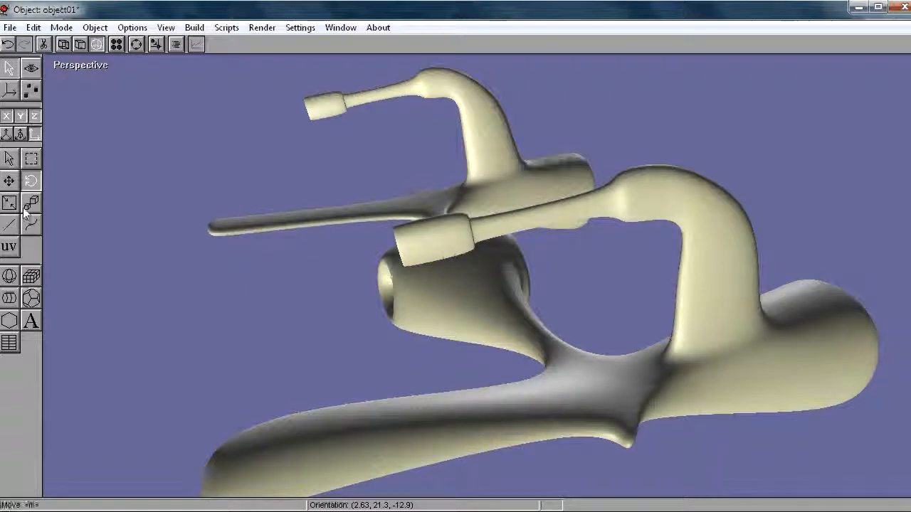
click(31, 69)
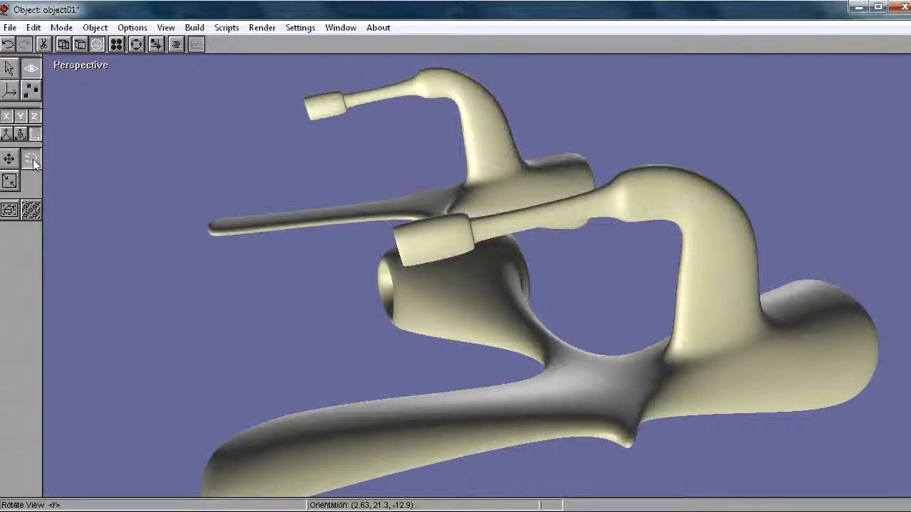
drag(250, 236, 397, 191)
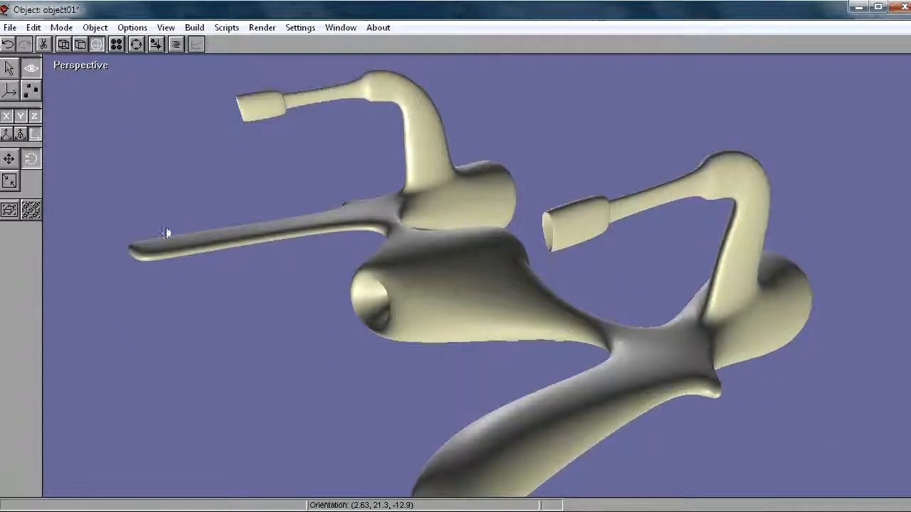
drag(229, 184, 278, 217)
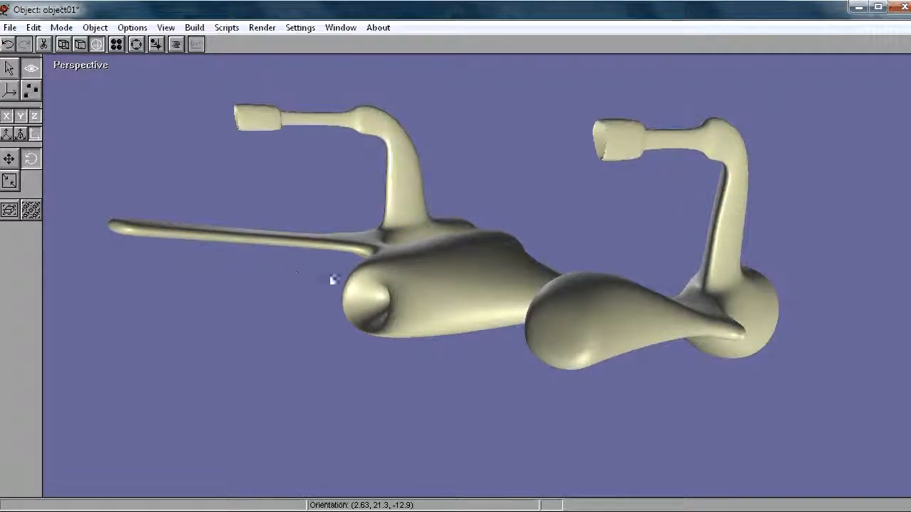